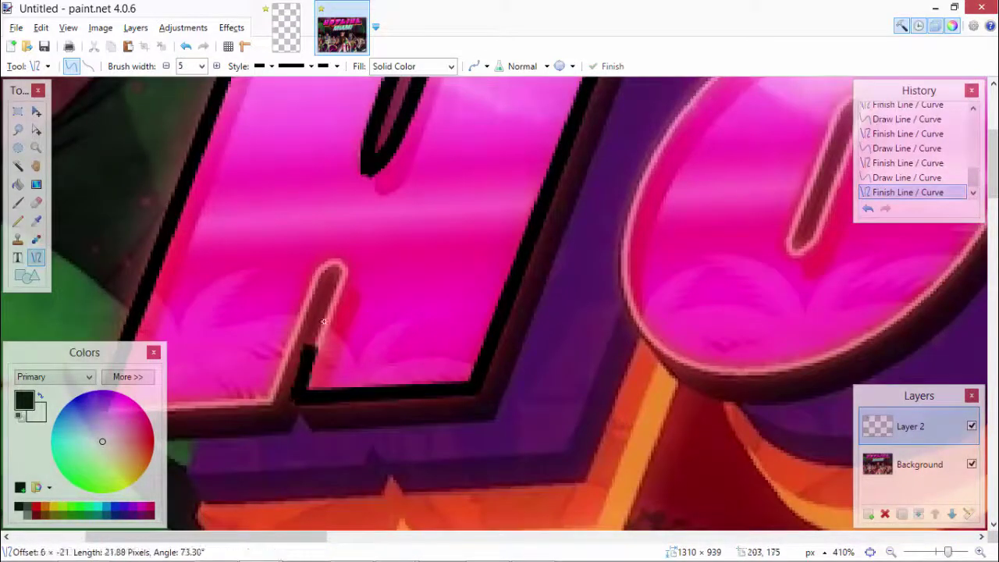
Step: Trace the right side of the H's lower notch with a black curve up to its rounded top
drag(337, 265, 295, 401)
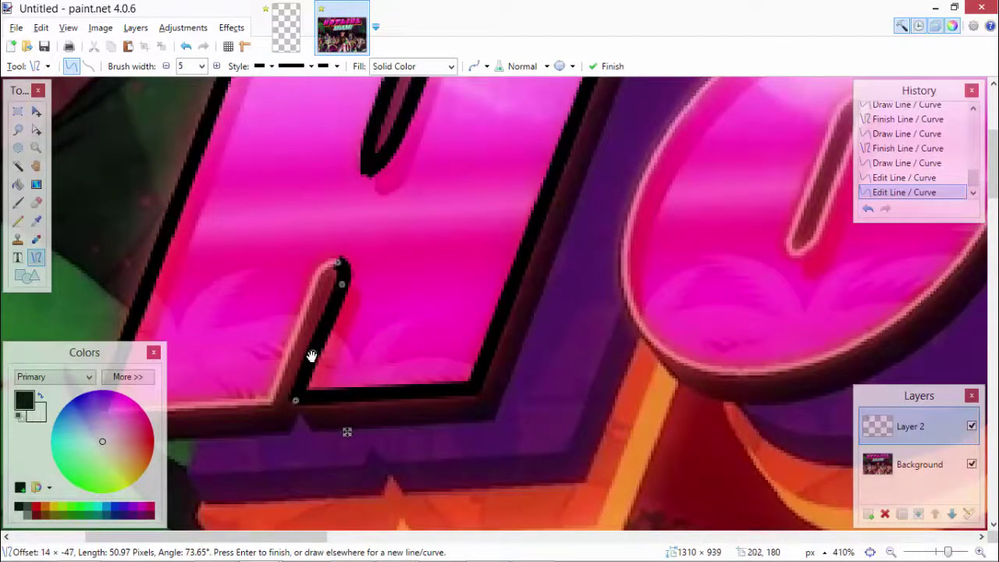
drag(317, 355, 316, 359)
key(Return)
Step: Outline the bottom of the H's left leg and the left side of its lower notch in black
scroll(211, 369, down, 2)
mouse_move(117, 327)
mouse_down()
mouse_move(264, 318)
mouse_move(337, 173)
mouse_up()
key(Return)
drag(309, 205, 313, 190)
drag(291, 264, 287, 269)
drag(317, 217, 312, 220)
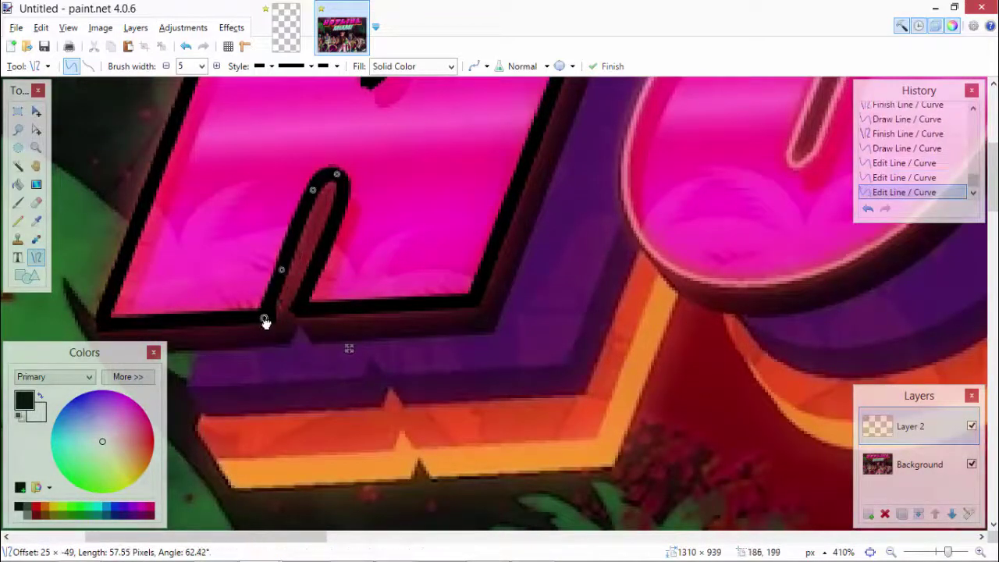
drag(263, 319, 263, 321)
key(Return)
Step: Sample the H's pink edge colour from the Background layer with Layer 2 temporarily hidden
scroll(369, 331, down, 3)
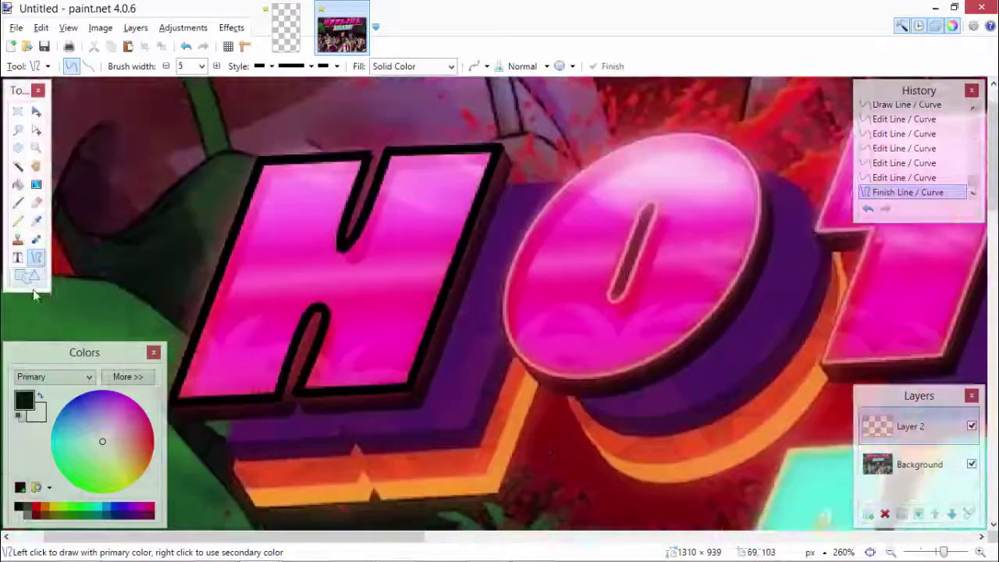
click(36, 221)
click(920, 465)
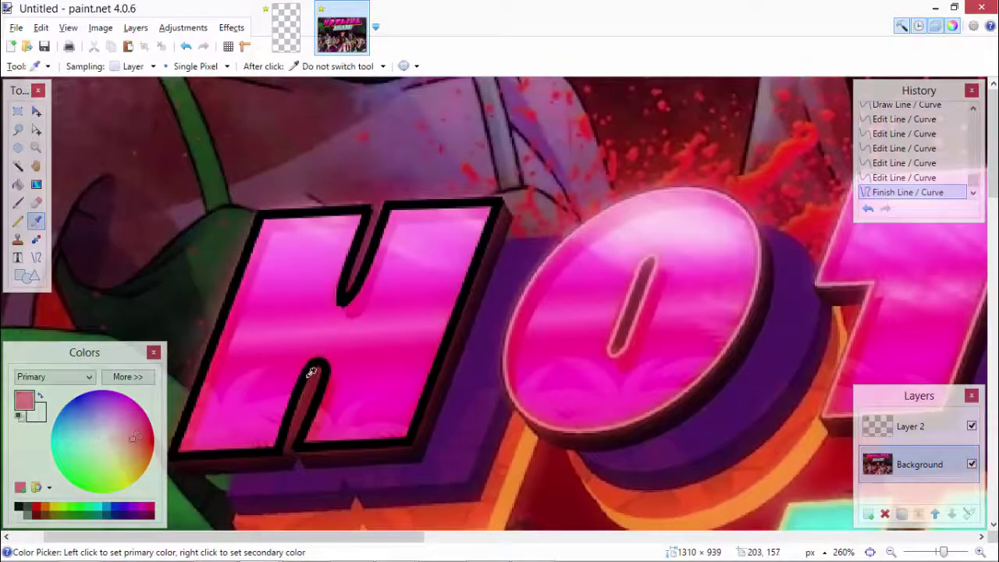
click(972, 426)
scroll(198, 380, up, 5)
scroll(195, 416, down, 5)
click(191, 379)
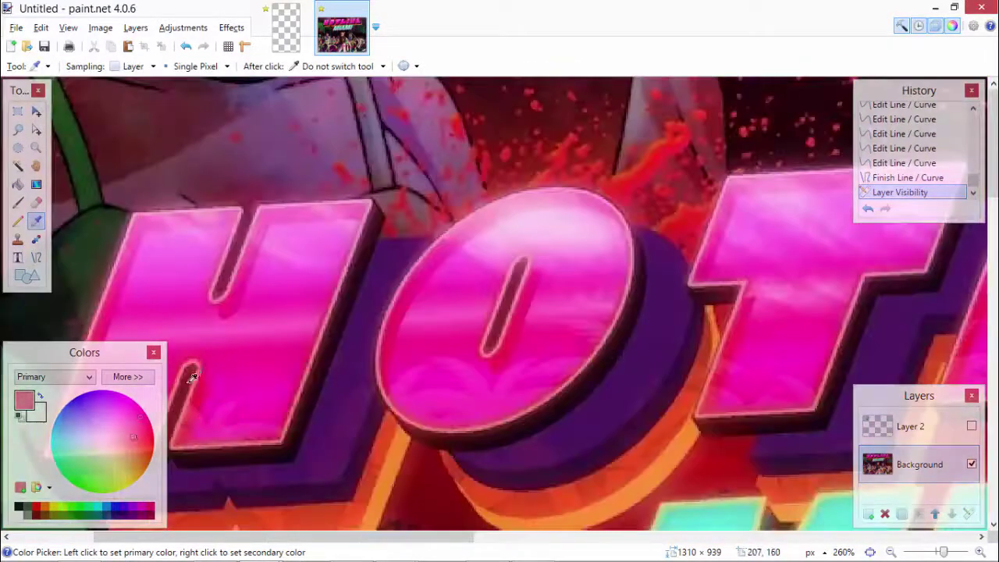
click(972, 426)
Step: Try filling the H on Layer 2 with the sampled pink, undo it, and return to drawing black lines
scroll(60, 224, down, 1)
click(18, 184)
click(230, 285)
key(ctrl+z)
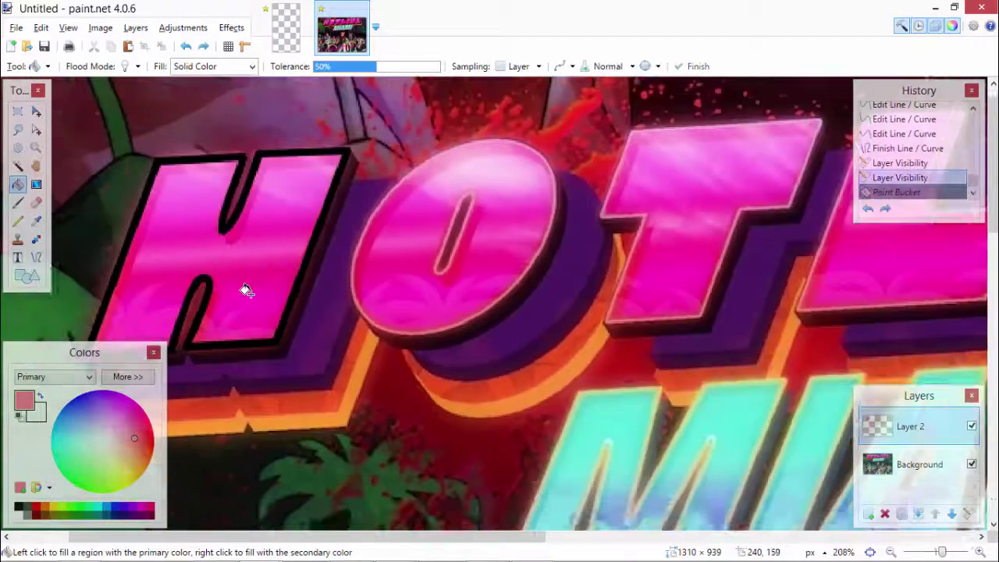
click(19, 508)
click(36, 258)
Step: Try to trace the O's right side with a single black curve from its bottom to its top
scroll(308, 277, up, 2)
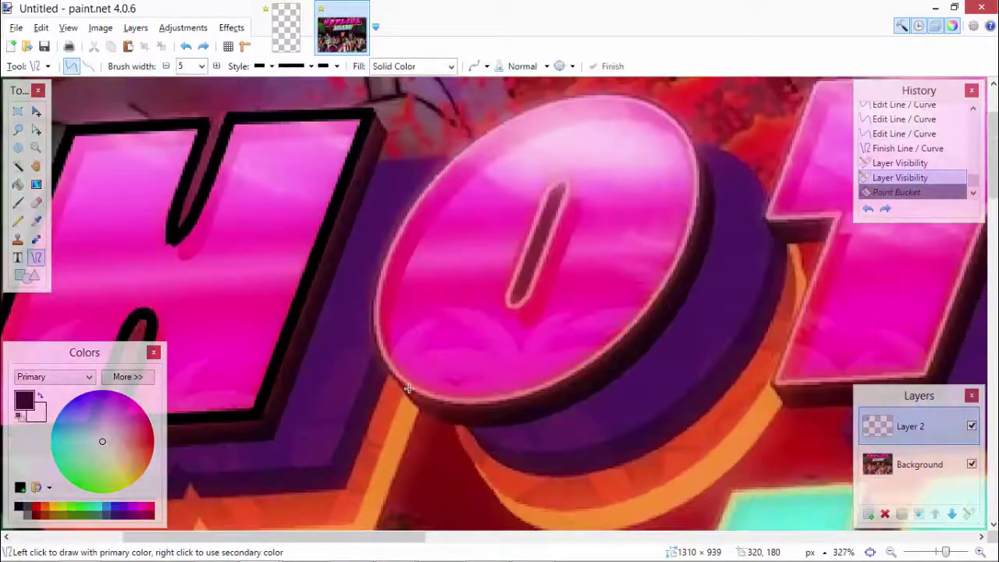
drag(411, 385, 598, 191)
drag(616, 156, 639, 96)
drag(484, 291, 518, 381)
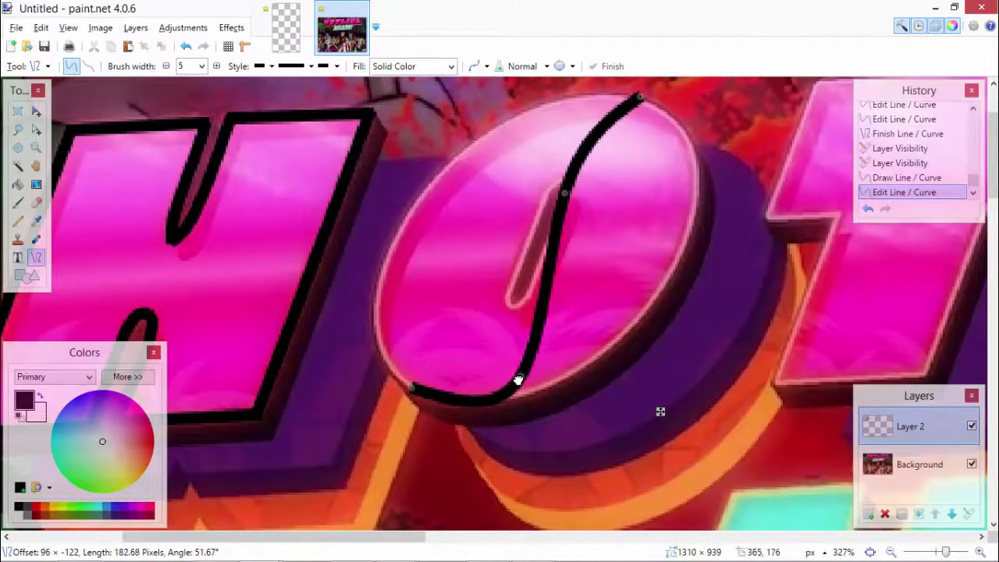
drag(562, 193, 691, 211)
drag(517, 381, 563, 376)
drag(699, 211, 697, 197)
drag(563, 376, 591, 363)
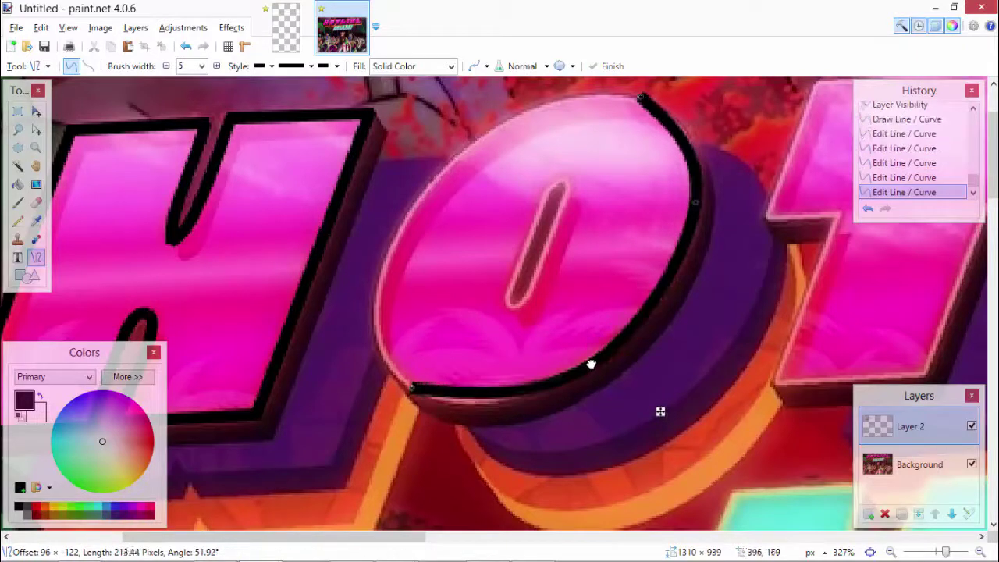
Step: Try to trace the O's left side with a single curve that closes the outline
mouse_move(412, 388)
mouse_down()
mouse_move(439, 402)
mouse_move(642, 189)
mouse_up()
drag(575, 289, 513, 226)
drag(507, 390, 388, 412)
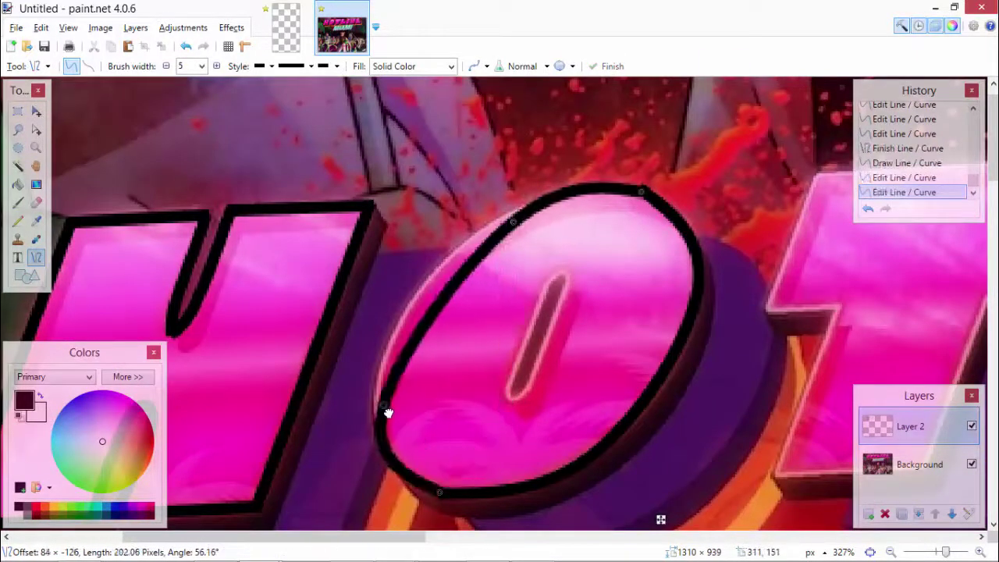
drag(513, 221, 495, 226)
drag(388, 413, 388, 402)
key(Return)
scroll(495, 449, down, 5)
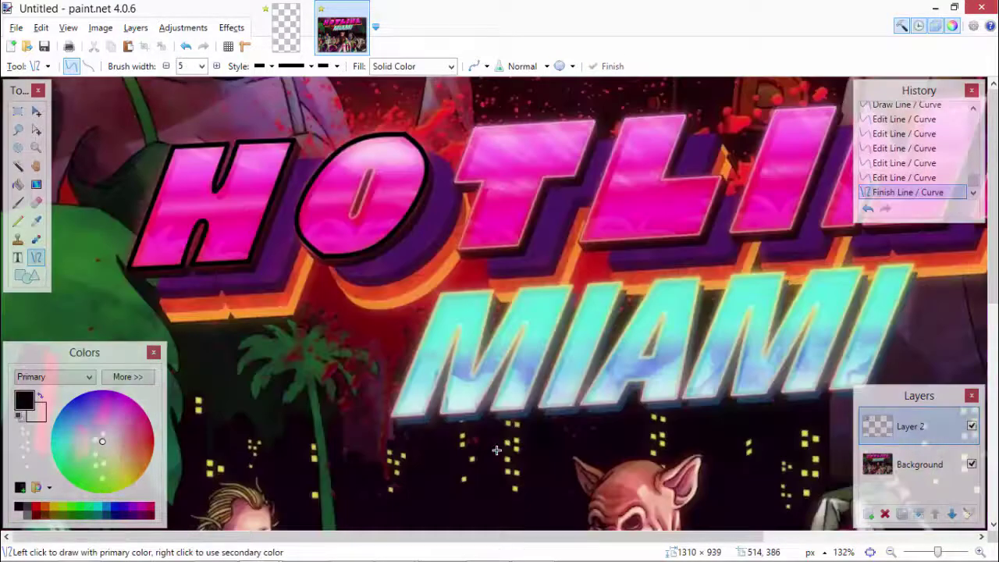
Step: Undo all of the curves drawn around the O
key(ctrl+z)
key(ctrl+z)
key(ctrl+z)
key(ctrl+z)
key(ctrl+z)
key(ctrl+z)
key(ctrl+z)
key(ctrl+z)
key(ctrl+z)
key(ctrl+z)
Step: Trace the O's lower-right edge with a black curve from the bottom of the letter
scroll(502, 497, up, 6)
drag(424, 458, 692, 278)
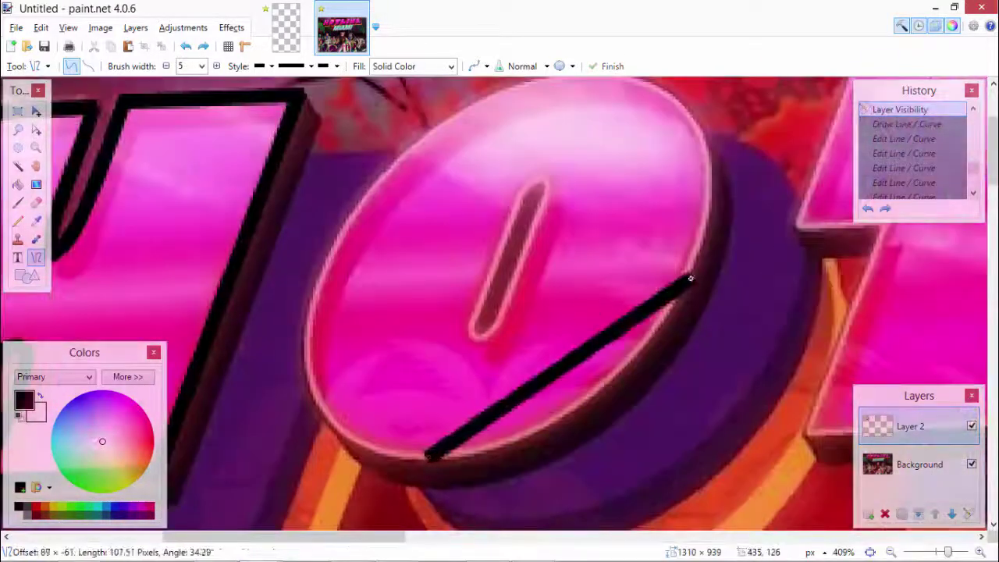
drag(557, 369, 522, 390)
drag(593, 337, 623, 366)
key(Return)
Step: Trace the O's lower-left edge with a curve bent from the bottom up to mid-height
drag(428, 455, 351, 221)
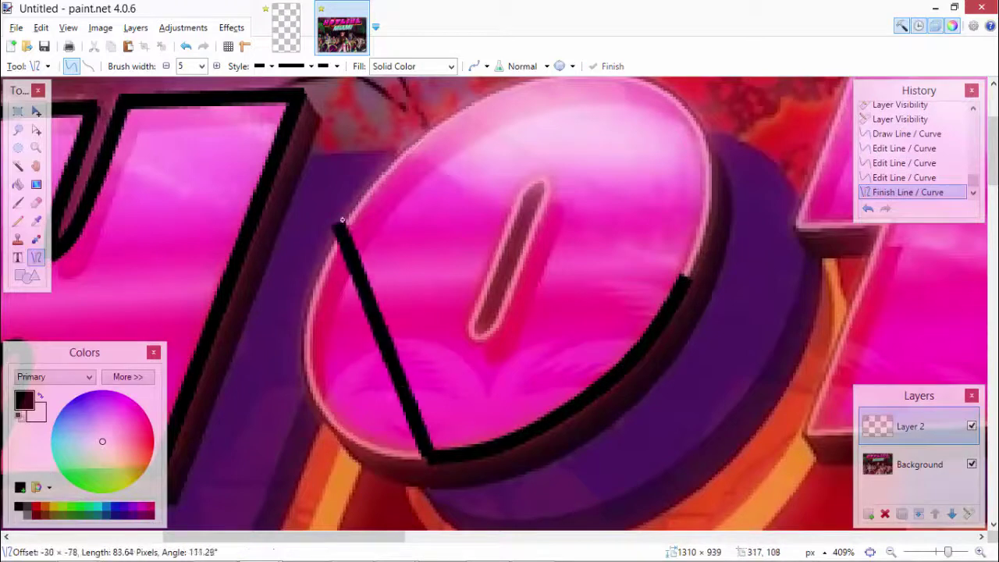
drag(377, 300, 319, 311)
drag(365, 414, 337, 428)
drag(323, 324, 315, 324)
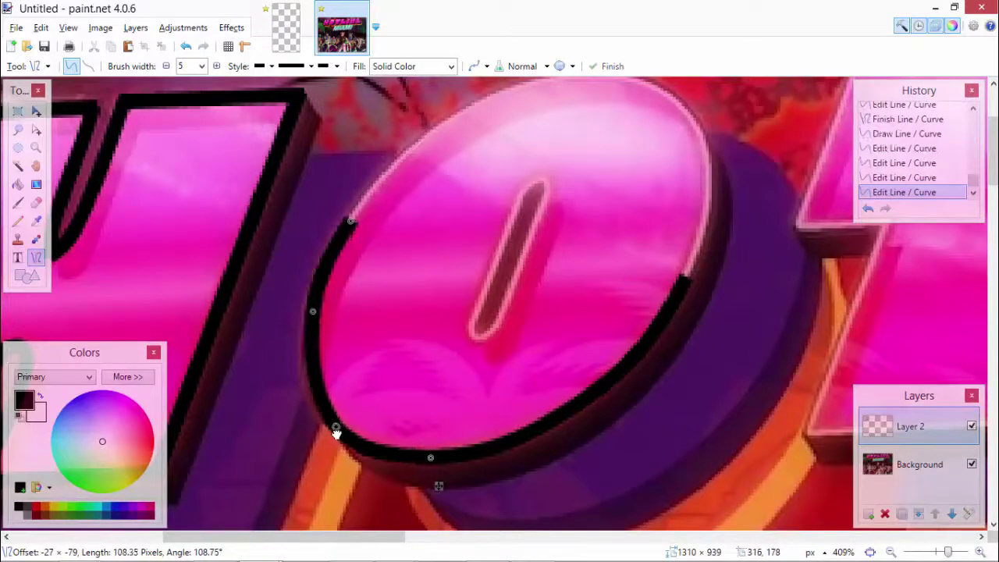
key(Return)
Step: Trace the O's upper-left edge with a curve reaching the top of the letter
scroll(386, 386, up, 3)
mouse_move(349, 399)
mouse_down()
mouse_move(535, 265)
mouse_move(599, 251)
mouse_up()
drag(432, 351, 418, 324)
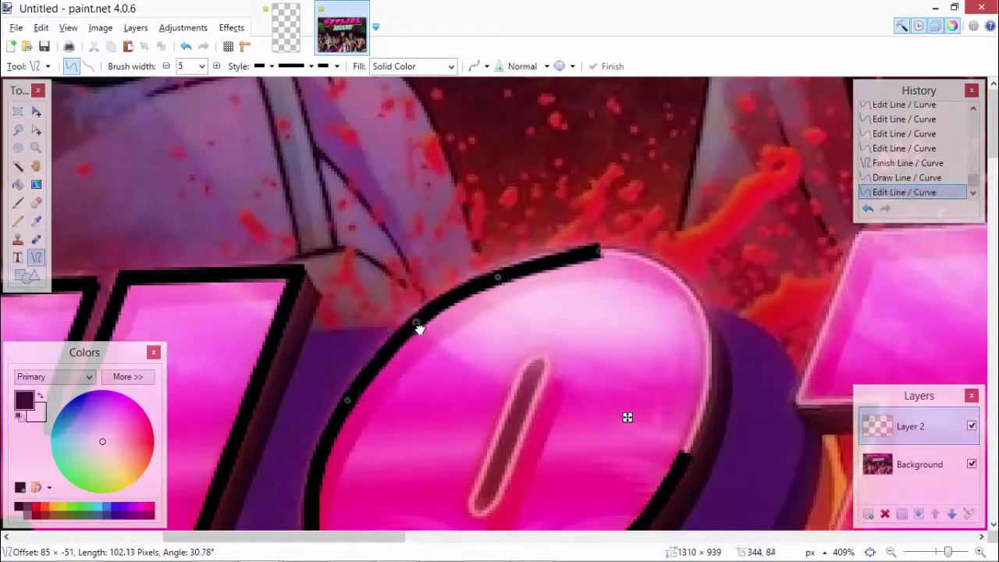
Step: Close the O's outer outline with a curve along its upper-right edge
drag(595, 244, 684, 459)
mouse_move(641, 362)
mouse_down()
mouse_move(624, 323)
mouse_move(683, 279)
mouse_up()
drag(693, 391, 705, 380)
drag(692, 465, 691, 470)
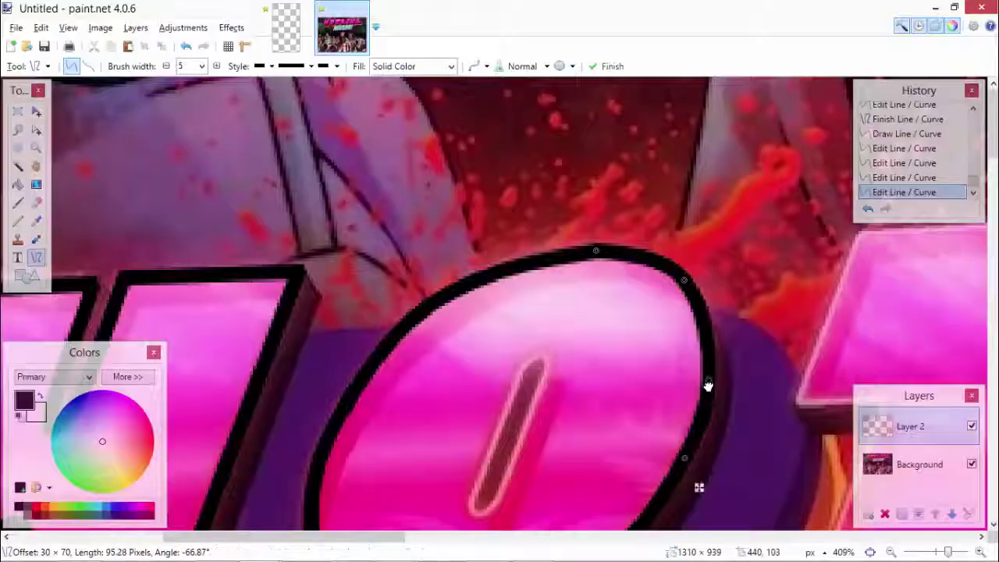
key(Return)
Step: Outline both sides and the bottom of the T's stem with straight black lines
scroll(633, 331, down, 5)
scroll(328, 250, up, 4)
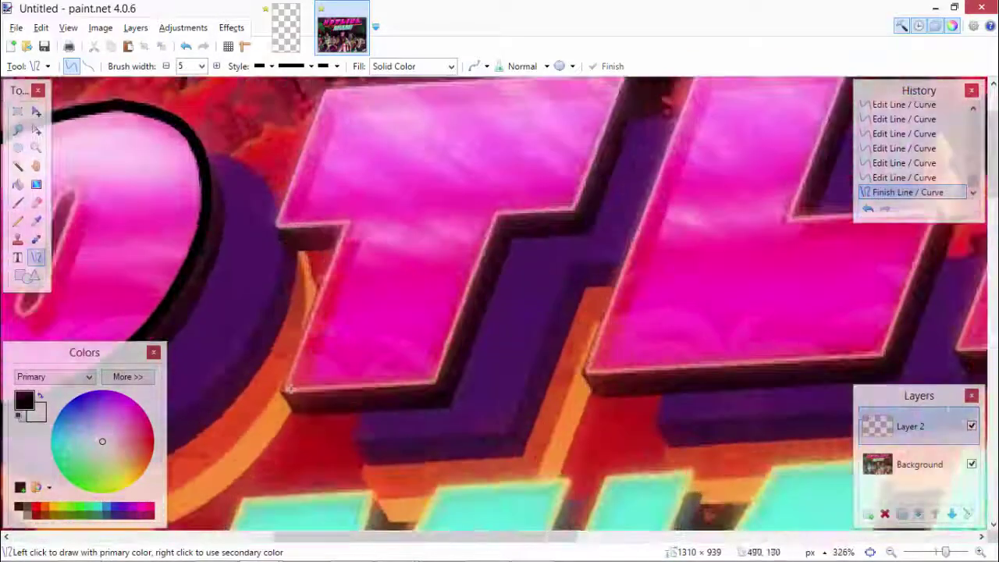
drag(282, 391, 346, 226)
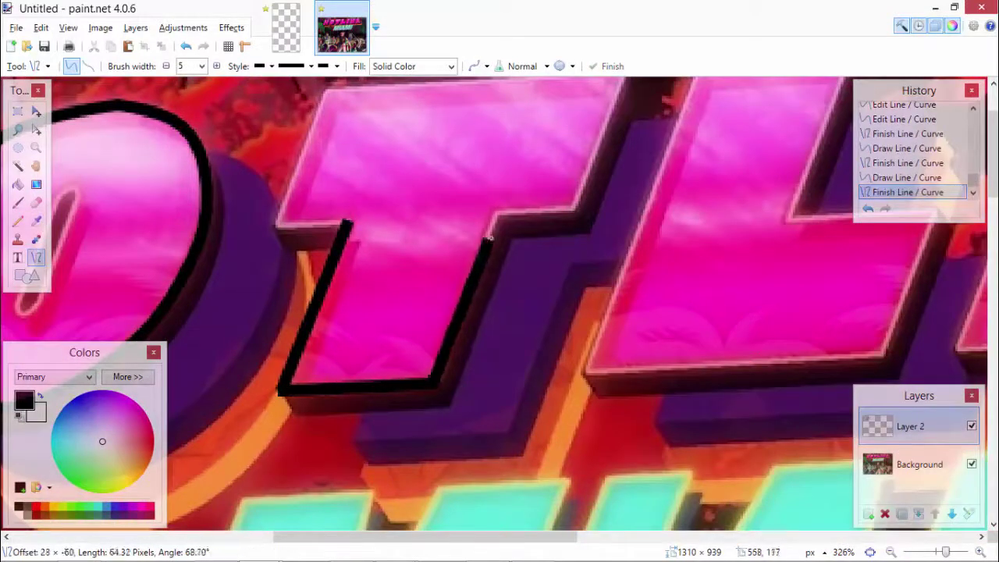
Step: Outline the T's crossbar with straight black lines around its ends, top and underside
scroll(575, 209, up, 2)
mouse_move(575, 290)
mouse_down()
mouse_move(624, 160)
mouse_move(325, 181)
mouse_up()
key(Return)
drag(272, 319, 329, 179)
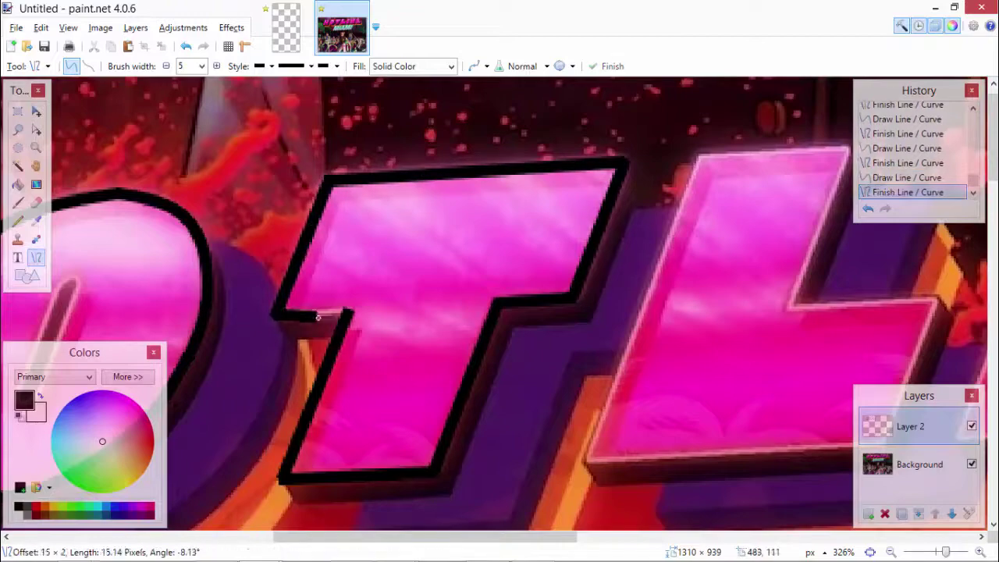
drag(347, 314, 348, 314)
Step: Outline the whole L with straight black lines along its edges
scroll(347, 314, down, 5)
scroll(447, 260, up, 5)
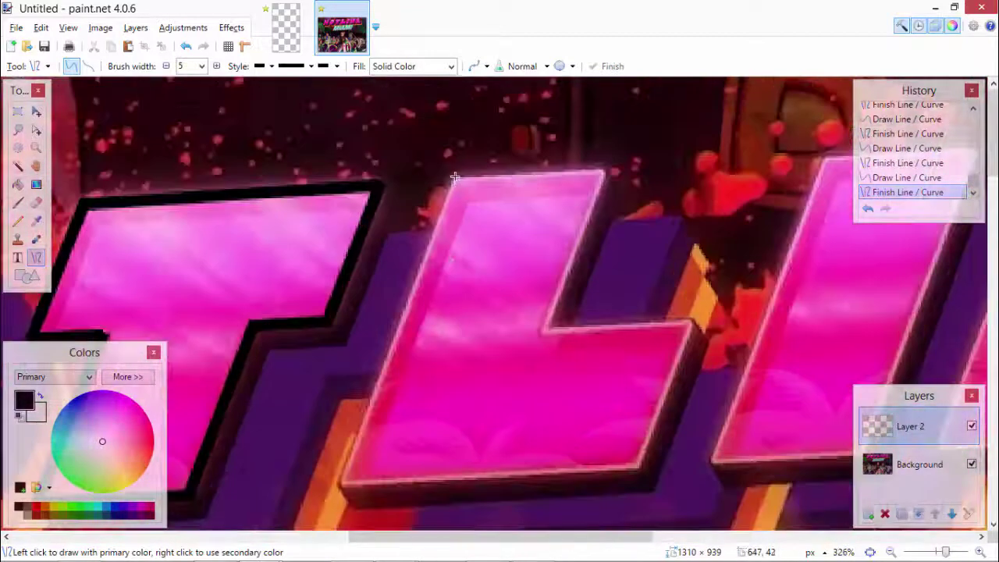
mouse_move(455, 178)
mouse_down()
mouse_move(342, 484)
mouse_move(644, 468)
mouse_up()
key(Return)
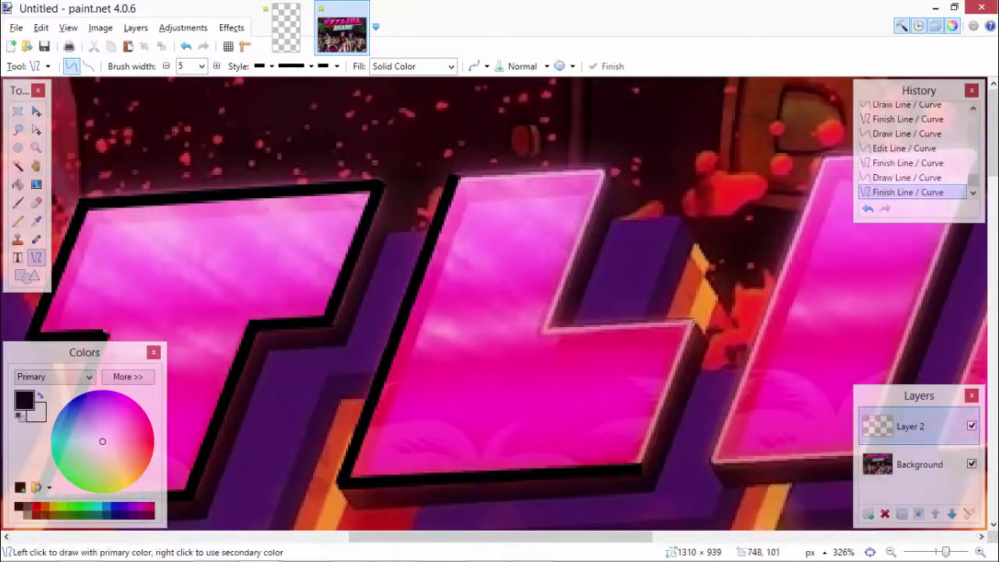
drag(690, 321, 629, 326)
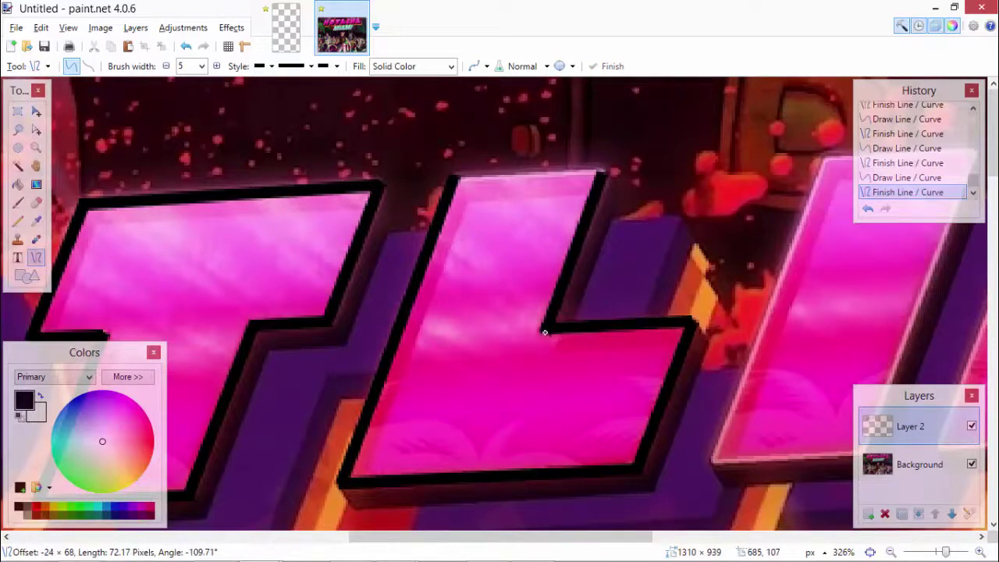
drag(544, 333, 545, 333)
key(Return)
key(Return)
Step: Outline the I with four straight black lines along its edges
scroll(629, 223, down, 3)
scroll(469, 234, up, 3)
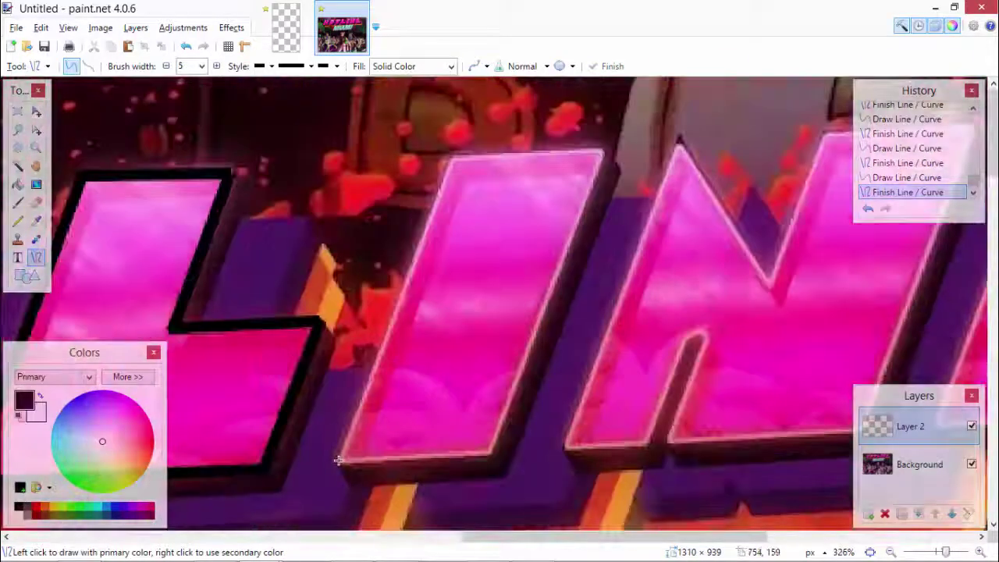
mouse_move(338, 461)
mouse_down()
mouse_move(454, 154)
mouse_move(570, 164)
mouse_up()
drag(493, 454, 605, 155)
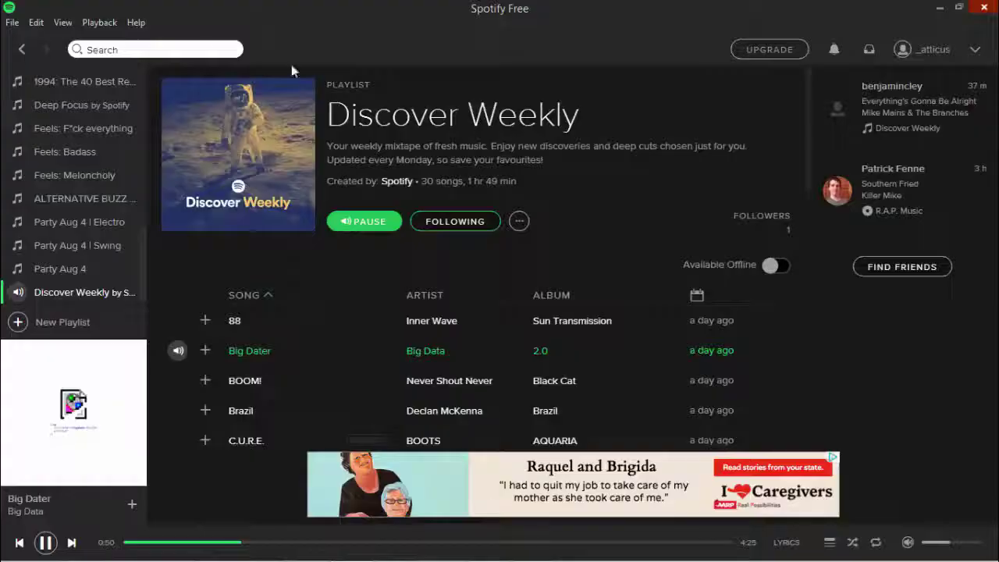
Step: In Spotify, search for "hotline miami" and play Hotline Miami: The Takedown EP
click(207, 49)
text(hotline miami)
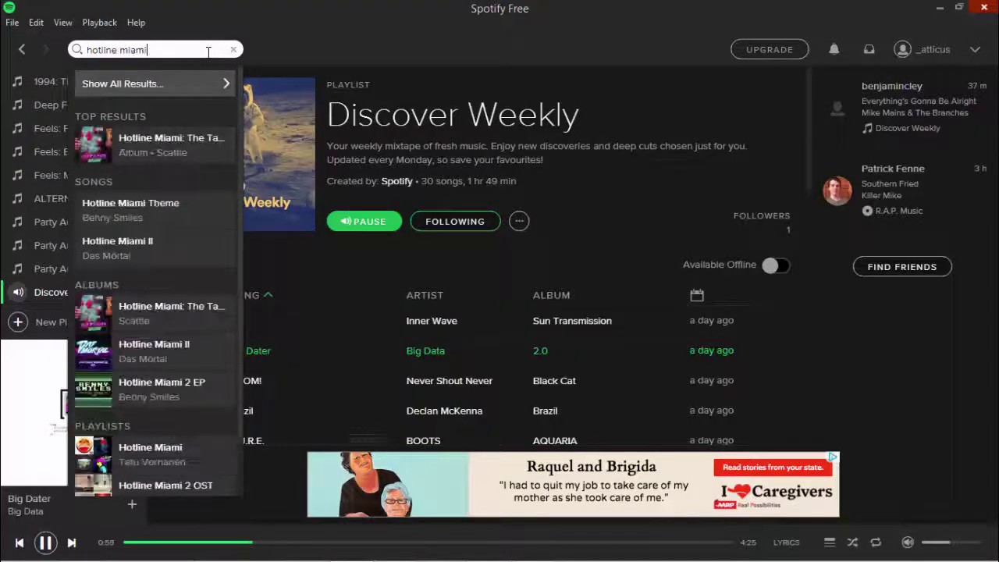
click(177, 144)
click(364, 162)
Step: Switch back to paint.net and trace the N's left edge, bottom edges and rounded lower notch in black
key(alt+Tab)
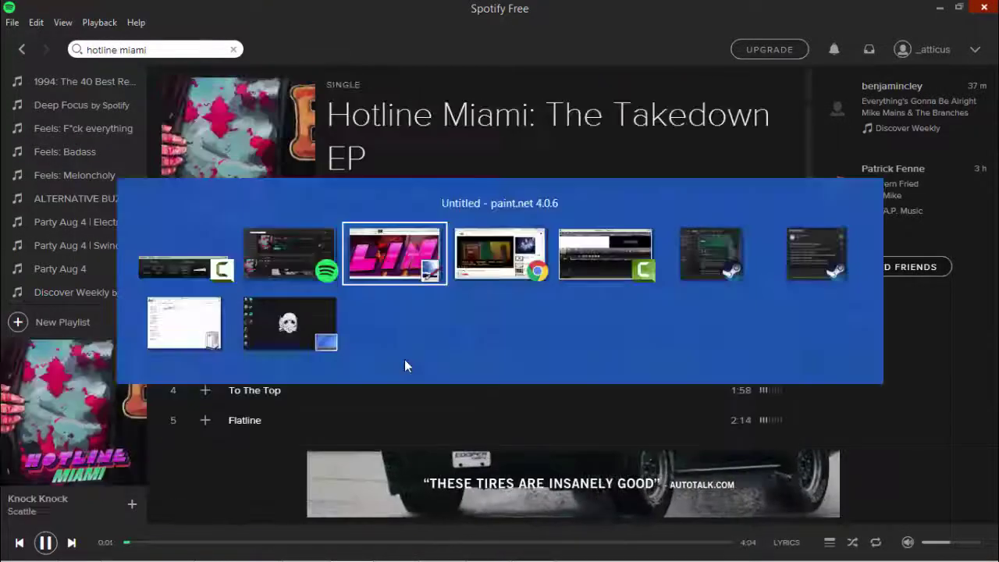
drag(569, 449, 682, 144)
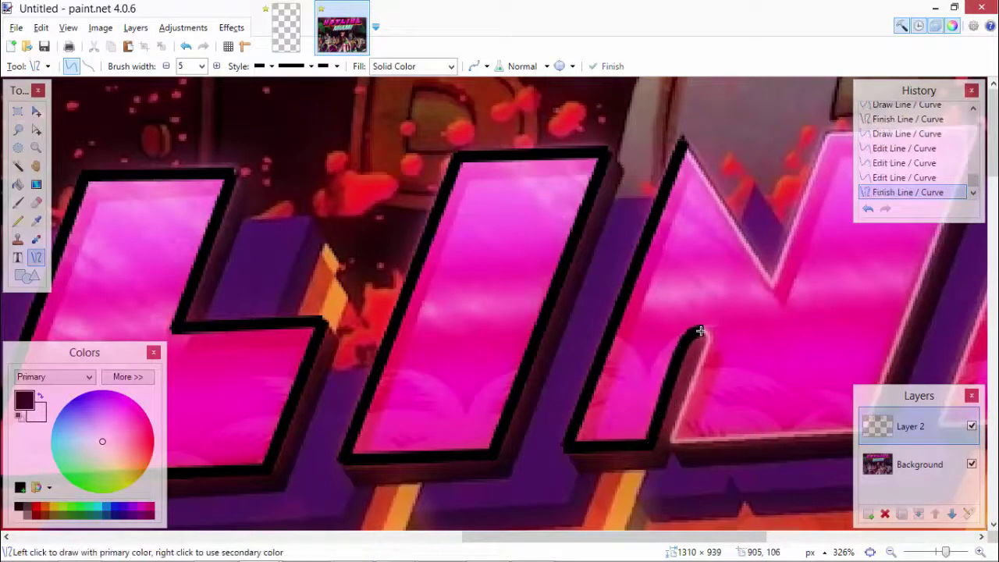
drag(700, 331, 673, 443)
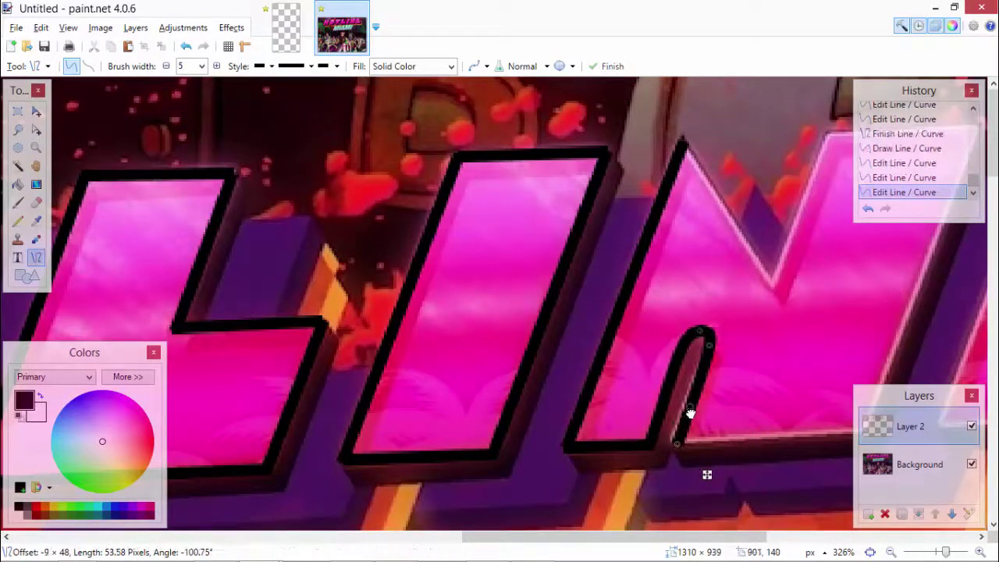
Step: Trace the left side of the O's inner slot with a black curve
scroll(500, 297, down, 3)
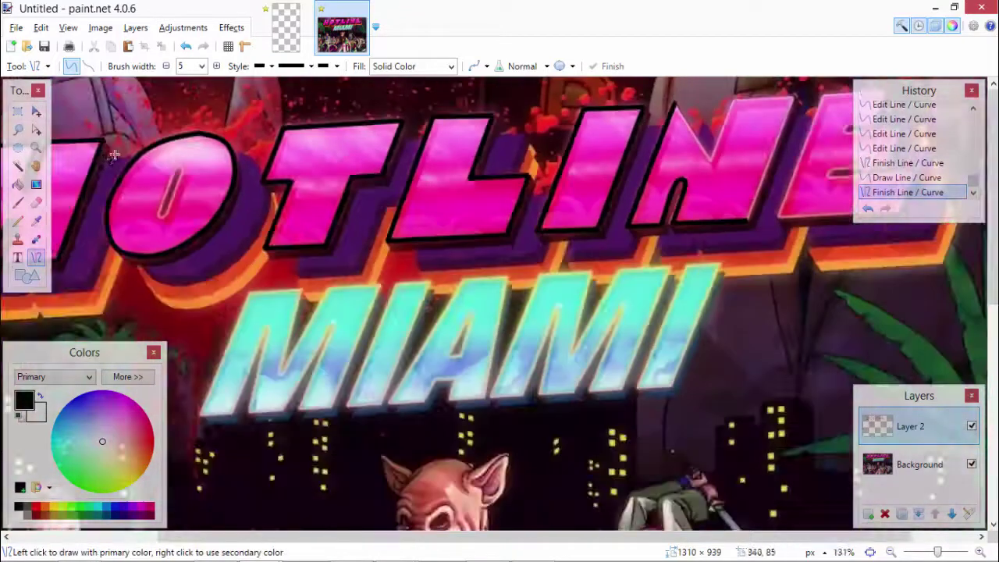
scroll(351, 257, up, 5)
key(Return)
mouse_move(299, 394)
mouse_down()
mouse_move(402, 145)
mouse_move(299, 400)
mouse_up()
drag(364, 181, 301, 348)
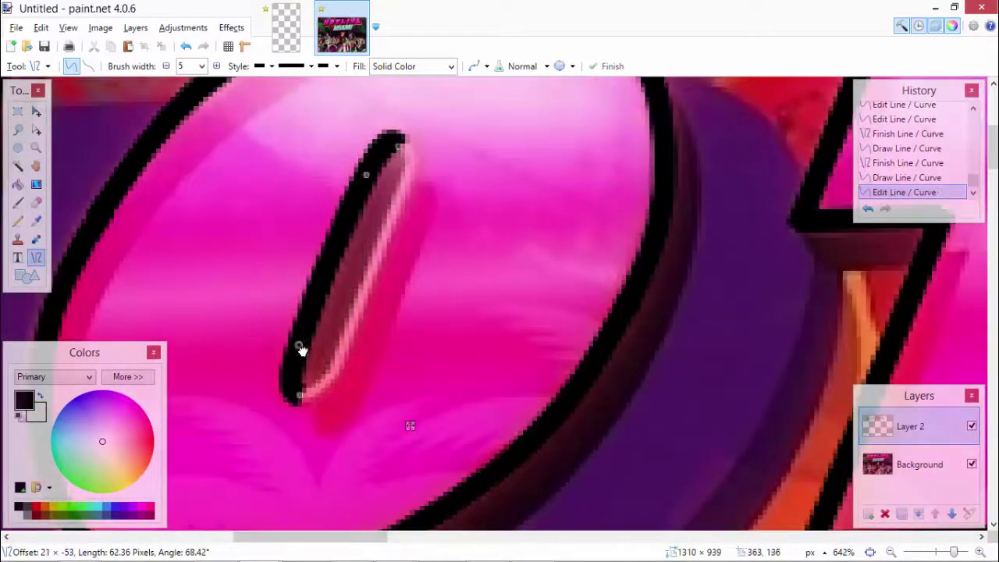
key(Return)
Step: Close the O's inner slot with a curve bent along its right side
drag(299, 400, 402, 136)
drag(336, 315, 330, 361)
drag(368, 224, 406, 195)
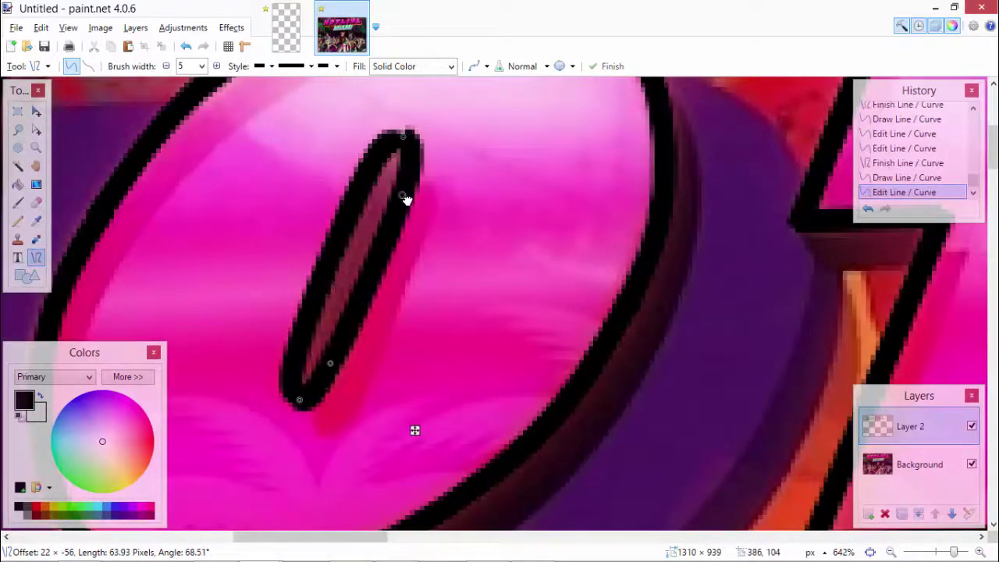
key(Return)
Step: Complete the N's outline with straight black lines along its right side, top and upper V-shaped notch
scroll(642, 248, down, 5)
scroll(642, 248, up, 5)
drag(815, 97, 678, 480)
key(Return)
mouse_move(623, 104)
mouse_down()
mouse_move(817, 97)
mouse_move(564, 247)
mouse_move(555, 296)
mouse_move(464, 133)
mouse_up()
key(Return)
key(Return)
scroll(640, 285, down, 5)
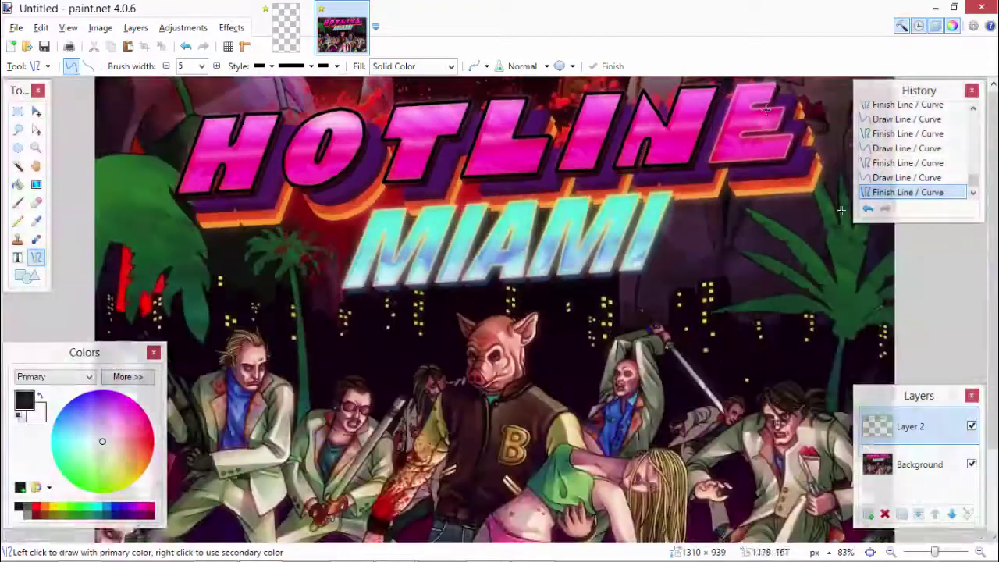
Step: Hide the History window and trace the E's left side and bottom edge with straight black lines
scroll(642, 265, up, 4)
scroll(780, 257, down, 4)
scroll(896, 253, up, 3)
key(F8)
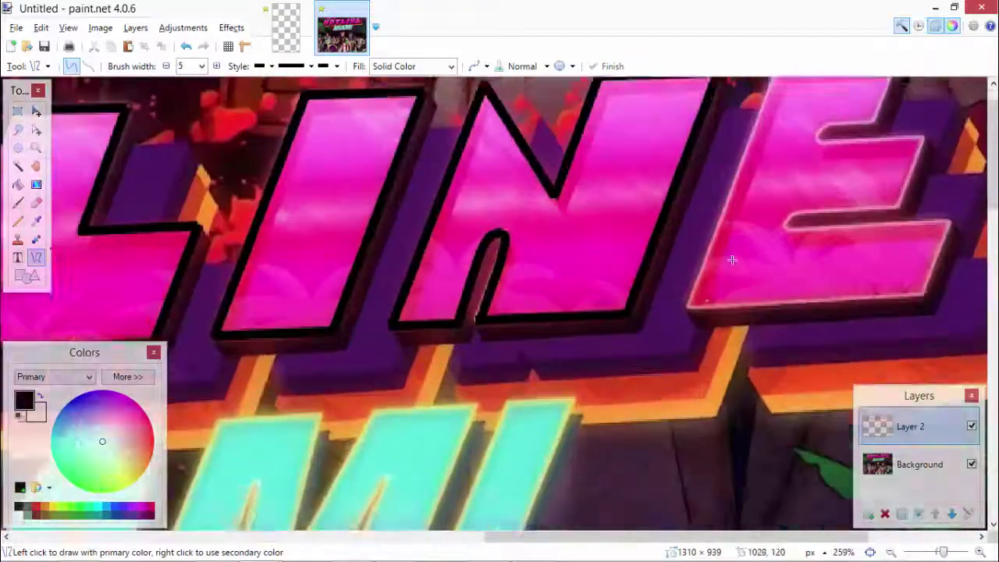
drag(688, 352, 777, 109)
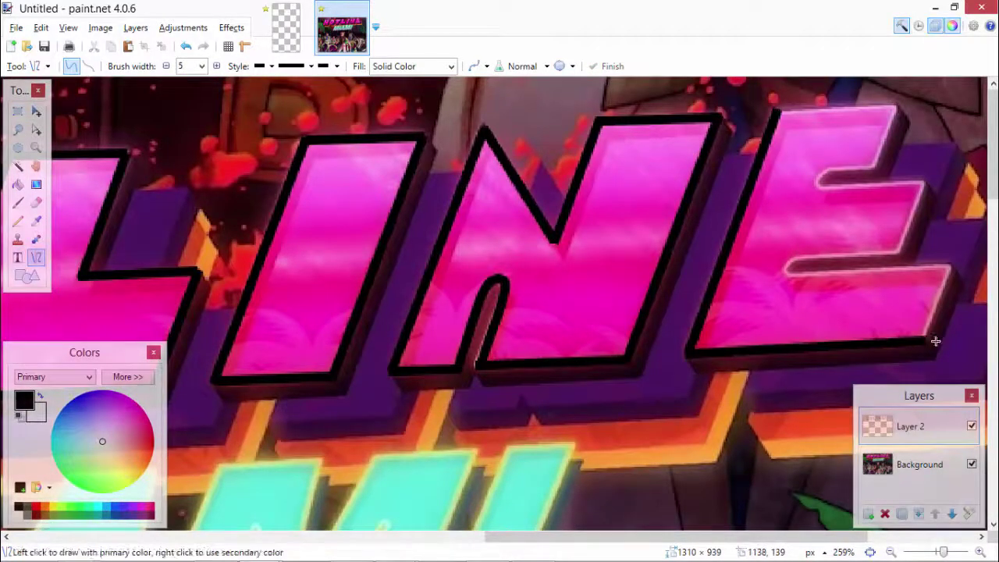
Step: Trace the right end of the E's bottom arm and outline its lower slot with black lines and a rounded curve
scroll(952, 267, up, 2)
drag(975, 369, 713, 372)
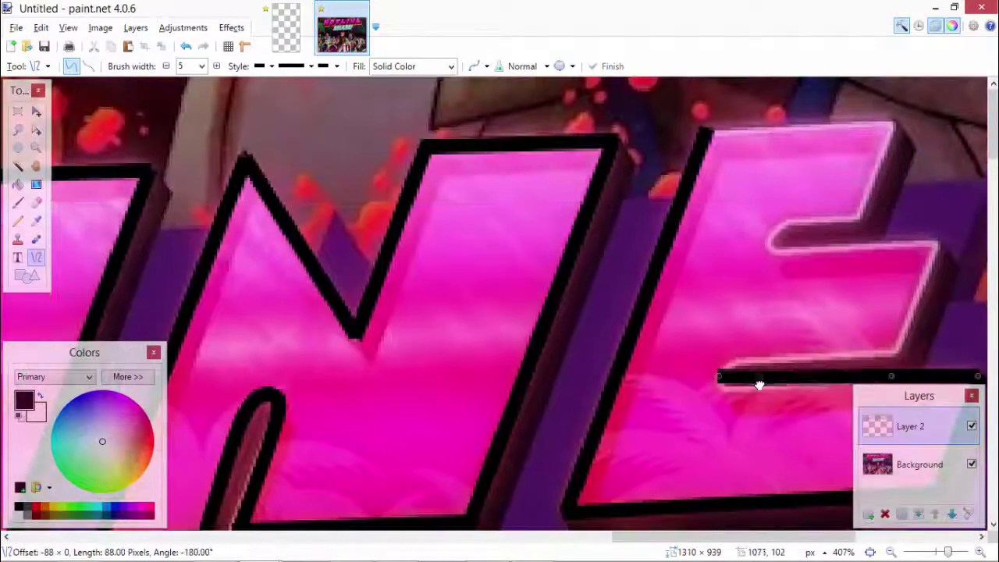
scroll(875, 349, down, 1)
scroll(981, 293, right, 1)
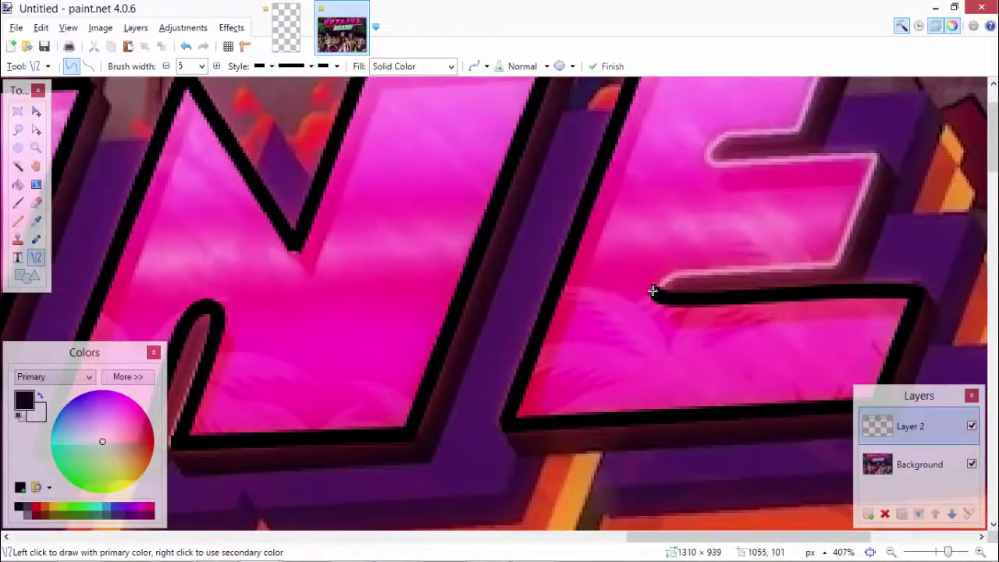
drag(653, 291, 840, 268)
drag(715, 283, 687, 276)
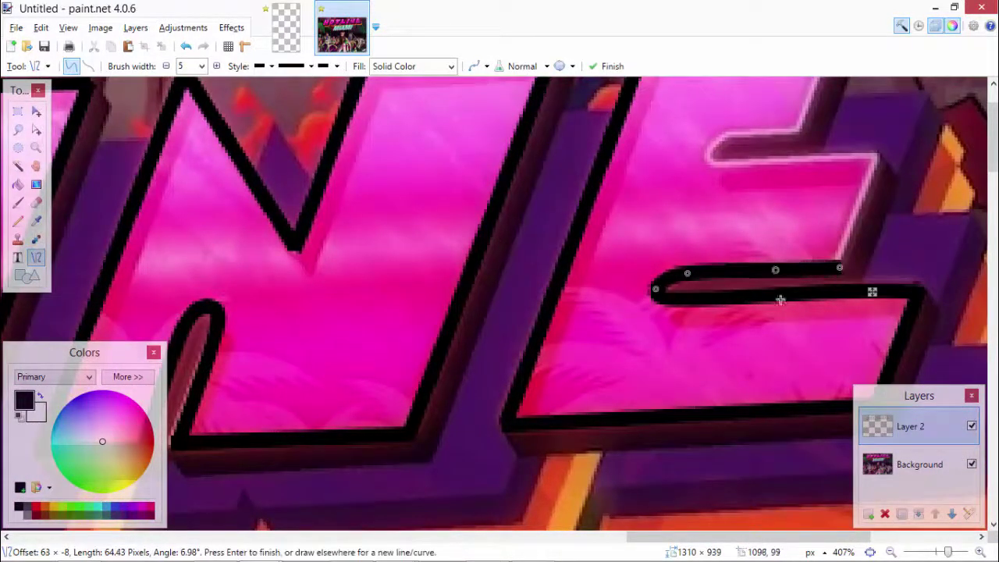
Step: Complete the E's outline in black around the middle arm's end, the rounded upper slot and the top arm
scroll(781, 300, up, 1)
drag(837, 359, 876, 246)
drag(761, 240, 821, 247)
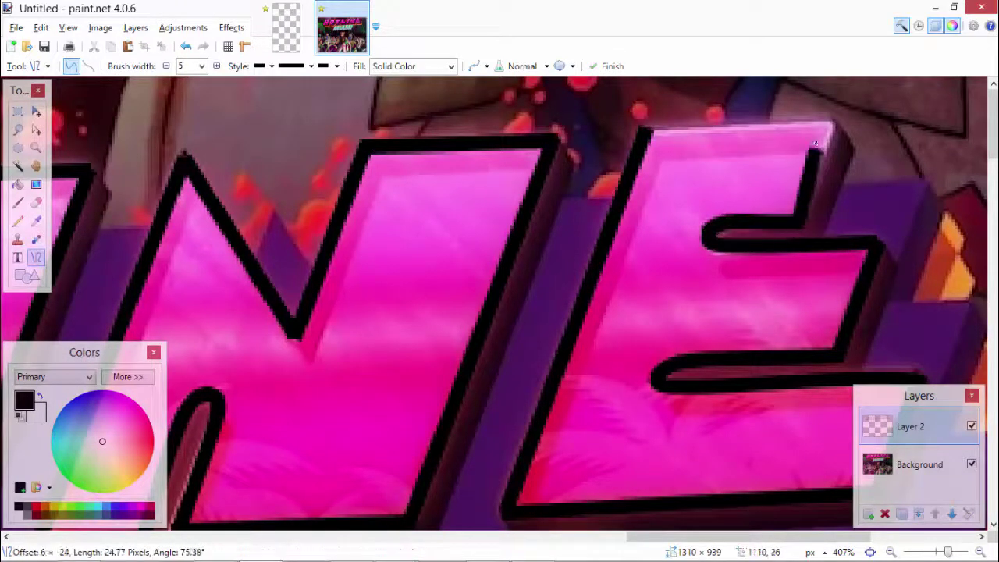
Step: View the whole image and briefly hide the Background layer to check the finished HOTLINE outlines
key(ctrl+b)
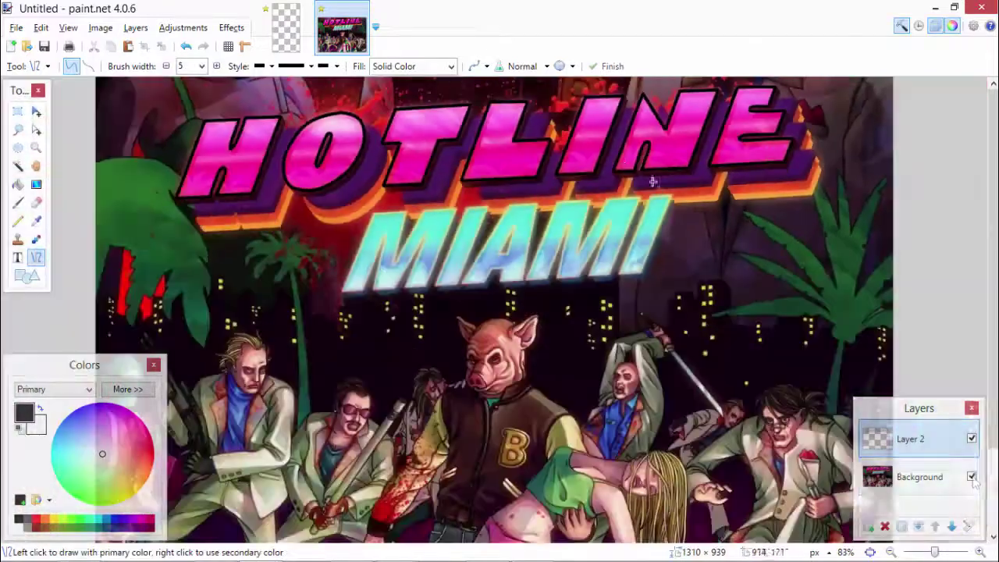
click(971, 477)
click(972, 477)
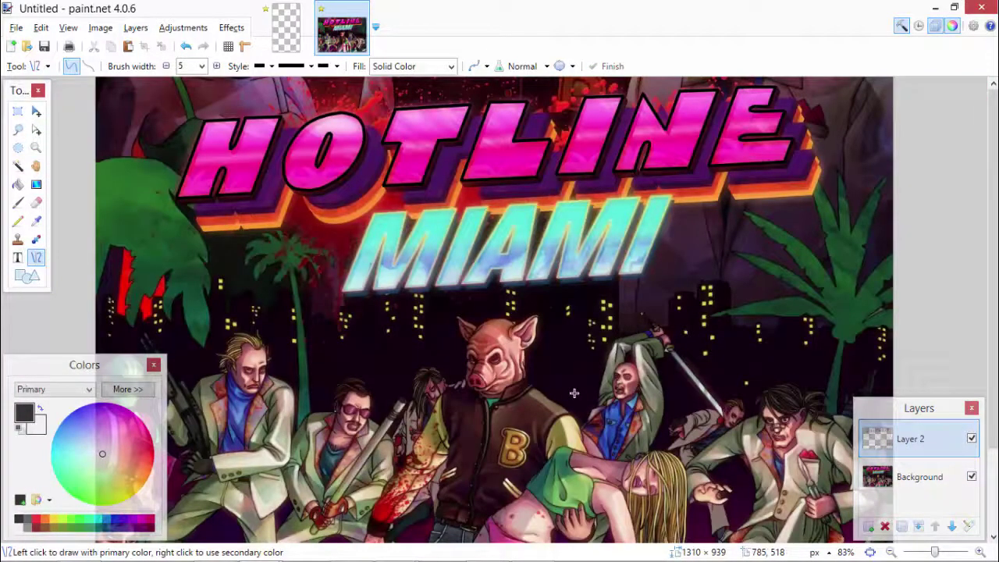
Step: Set the brush width to 3 and trace the H's dark depth edges along its bottom, notch and right side
scroll(272, 341, up, 3)
scroll(83, 305, down, 2)
scroll(94, 328, up, 2)
scroll(93, 328, up, 1)
click(201, 66)
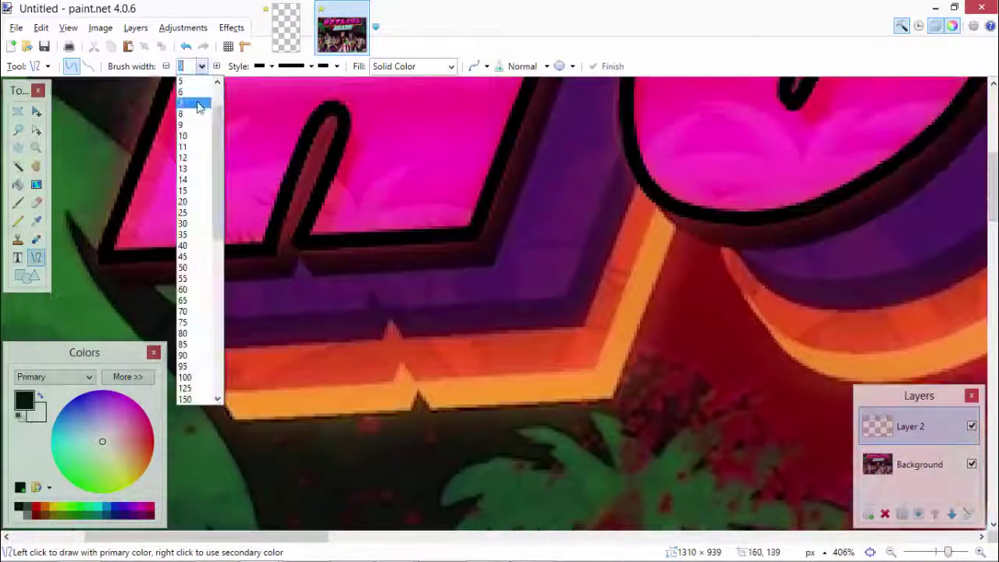
click(103, 267)
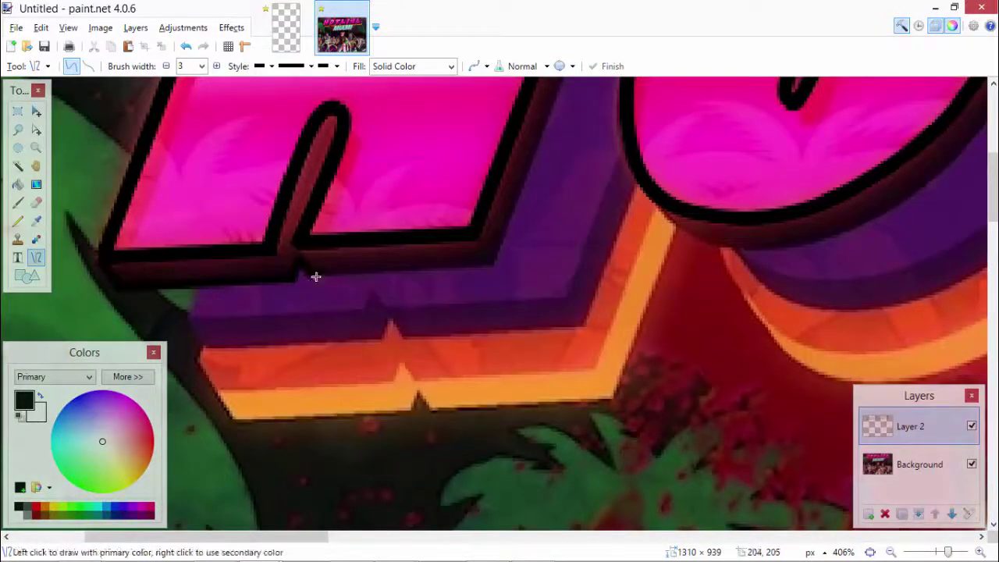
scroll(522, 375, up, 5)
drag(493, 266, 638, 148)
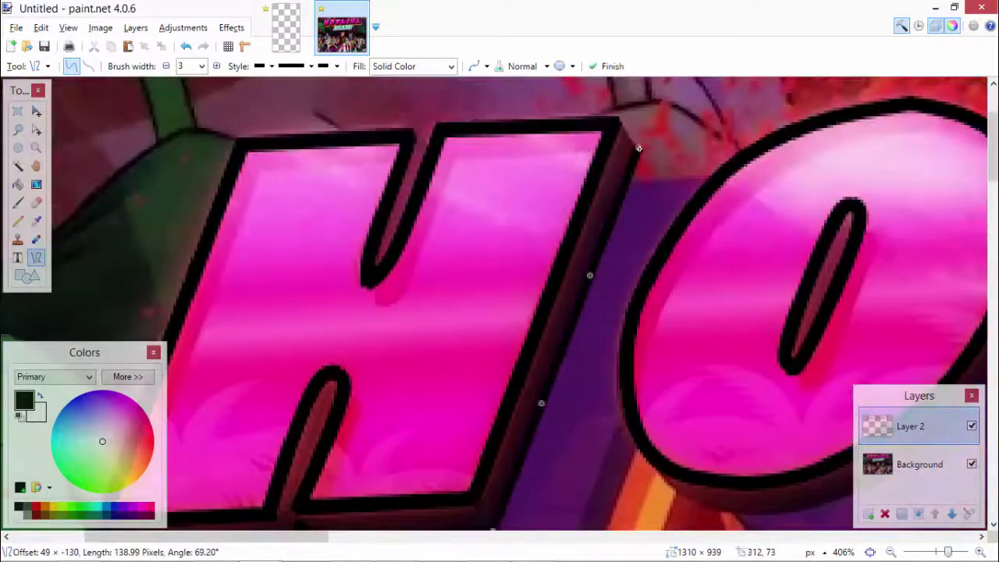
Step: Hide the Background layer briefly to check the H's depth lines, and show it again
scroll(489, 287, down, 3)
click(972, 463)
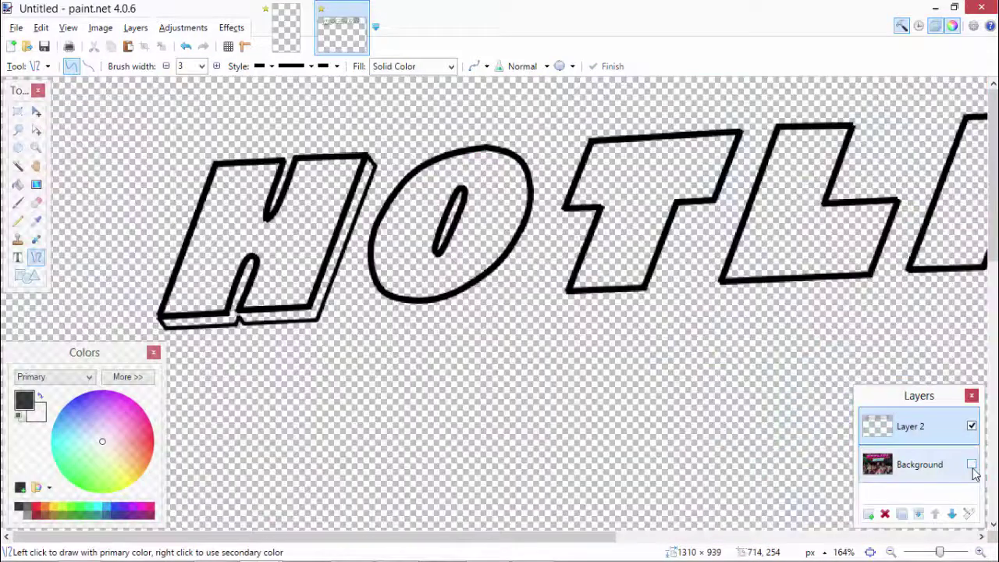
click(971, 464)
Step: Trace the O's lower depth edge with a black curve bent along the bottom of its dark side
scroll(301, 340, up, 3)
drag(300, 340, 628, 264)
drag(469, 302, 524, 347)
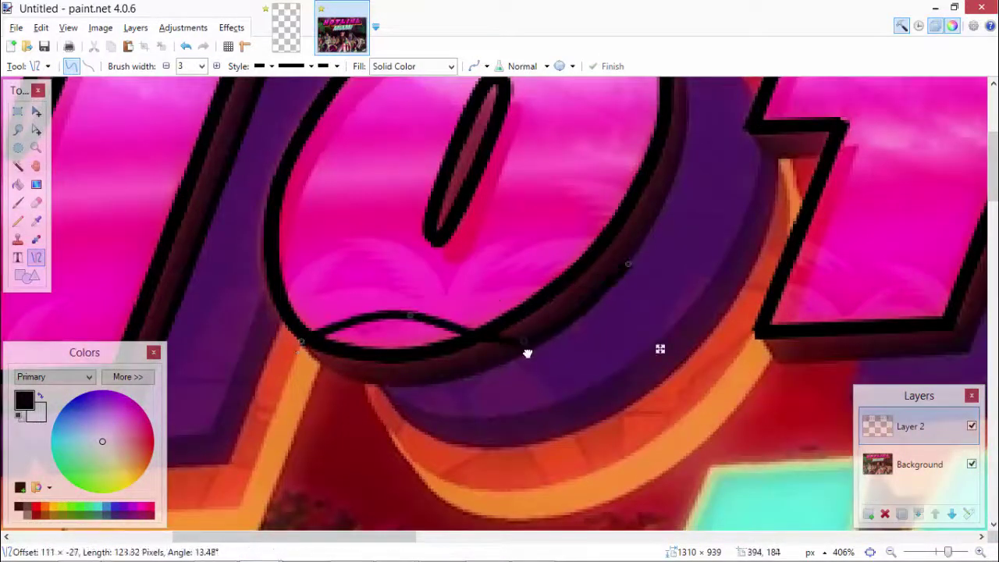
drag(351, 352, 382, 391)
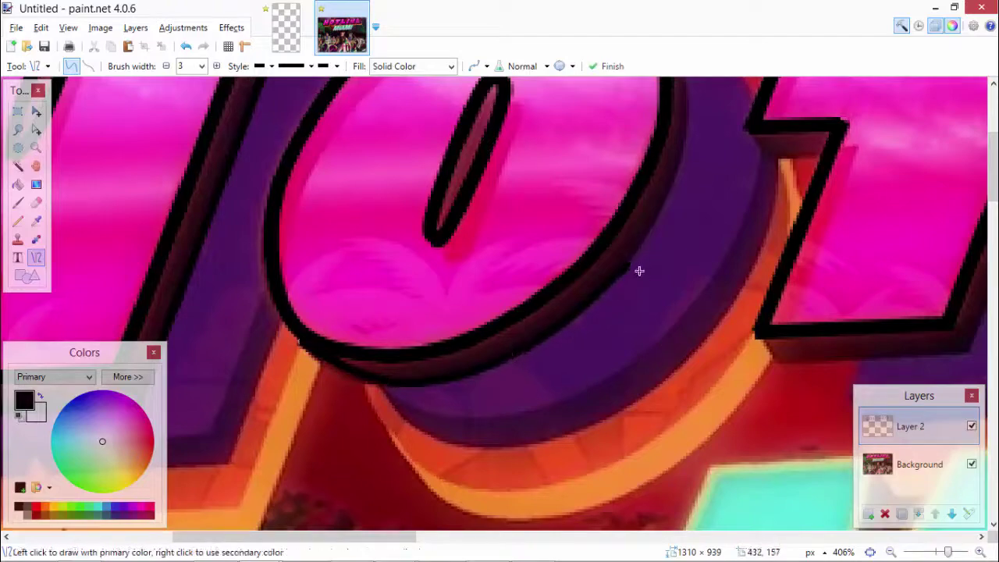
Step: Trace the O's right depth edge with a black curve joining the lower one to the letter's upper right
scroll(639, 271, up, 3)
drag(622, 447, 707, 279)
drag(651, 295, 687, 284)
drag(664, 220, 663, 222)
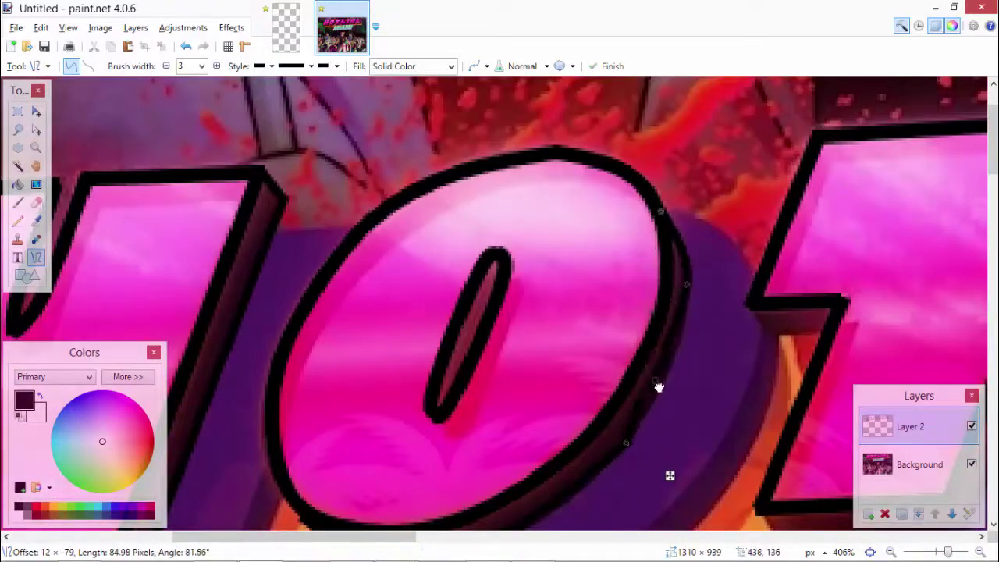
drag(658, 387, 669, 388)
scroll(619, 269, down, 2)
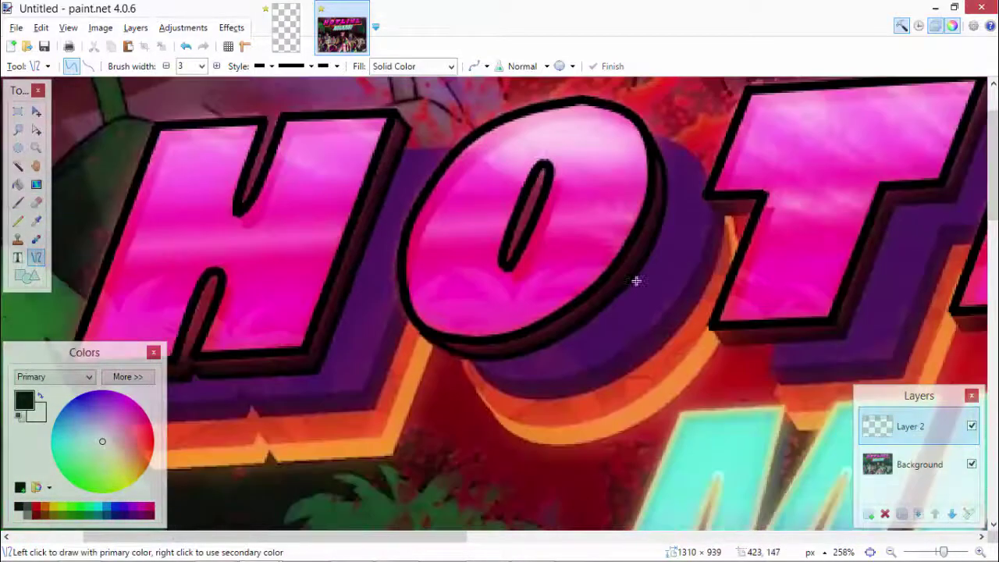
Step: Trace the T's dark depth edges with black lines along its bottom, right side and top-right corner
scroll(635, 281, up, 3)
scroll(821, 264, down, 3)
scroll(667, 313, up, 3)
drag(638, 273, 667, 313)
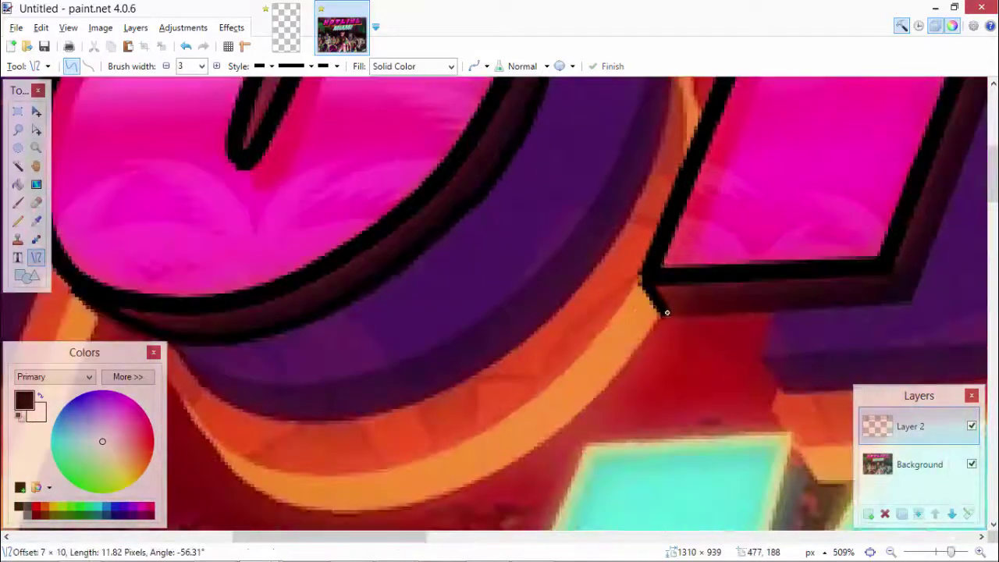
key(Return)
scroll(910, 304, down, 3)
scroll(882, 319, up, 3)
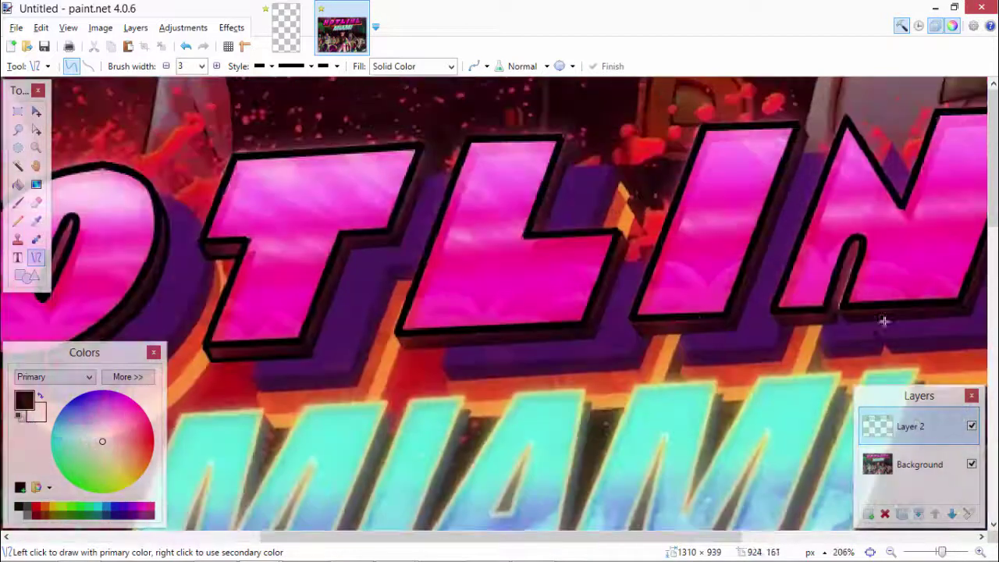
scroll(577, 353, up, 2)
drag(301, 417, 401, 154)
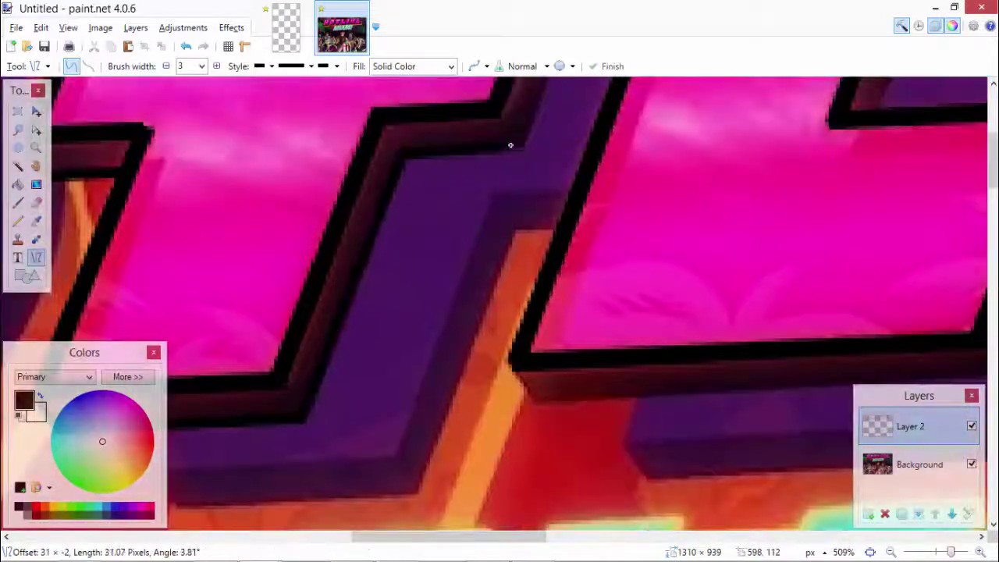
scroll(511, 145, up, 3)
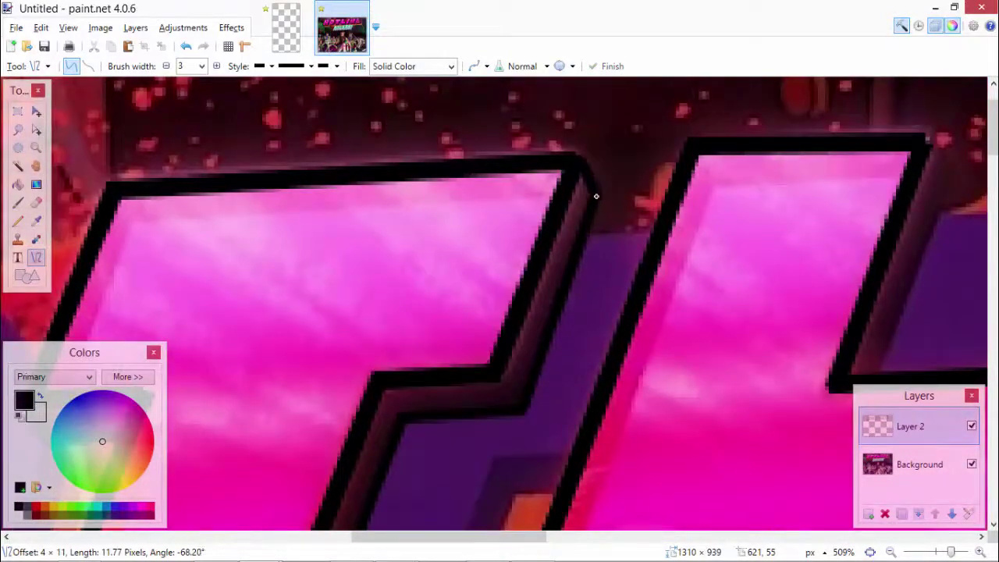
Step: Trace the L's dark depth edges with black lines along its bottom, foot end and upright's right side
scroll(596, 333, down, 3)
scroll(483, 317, up, 4)
mouse_move(435, 375)
mouse_down()
mouse_move(796, 248)
mouse_move(887, 196)
mouse_up()
scroll(842, 214, up, 3)
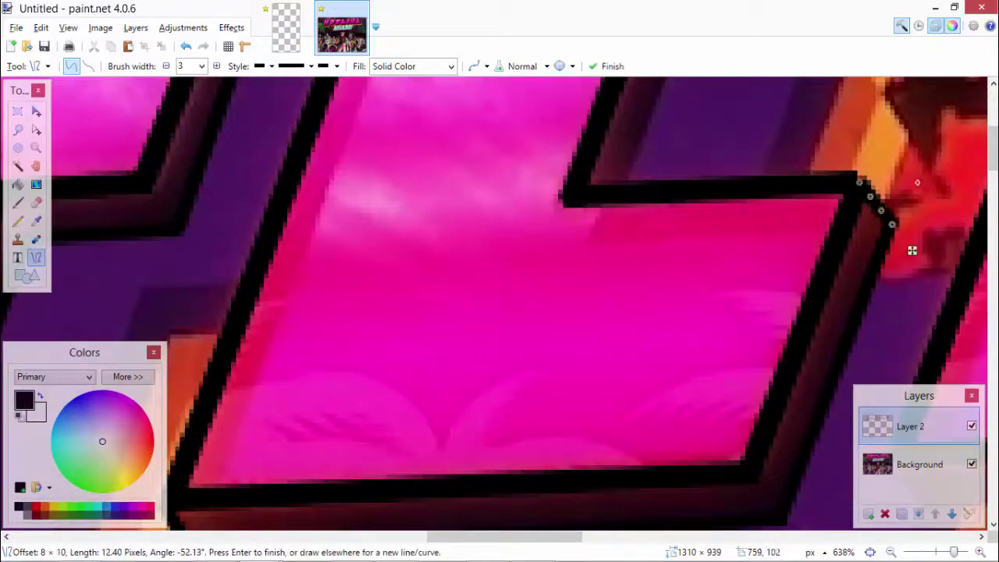
scroll(622, 448, up, 3)
drag(621, 449, 722, 193)
scroll(718, 200, down, 4)
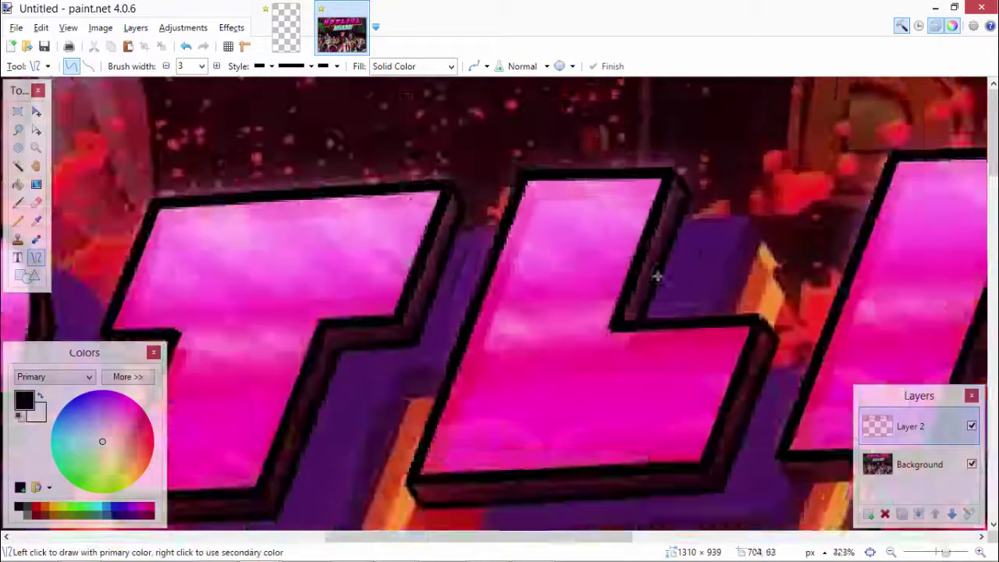
Step: Trace the I's dark depth edges in HOTLINE with black lines along its bottom, right side and top-right corner
scroll(644, 328, up, 3)
drag(791, 319, 843, 323)
scroll(843, 323, up, 2)
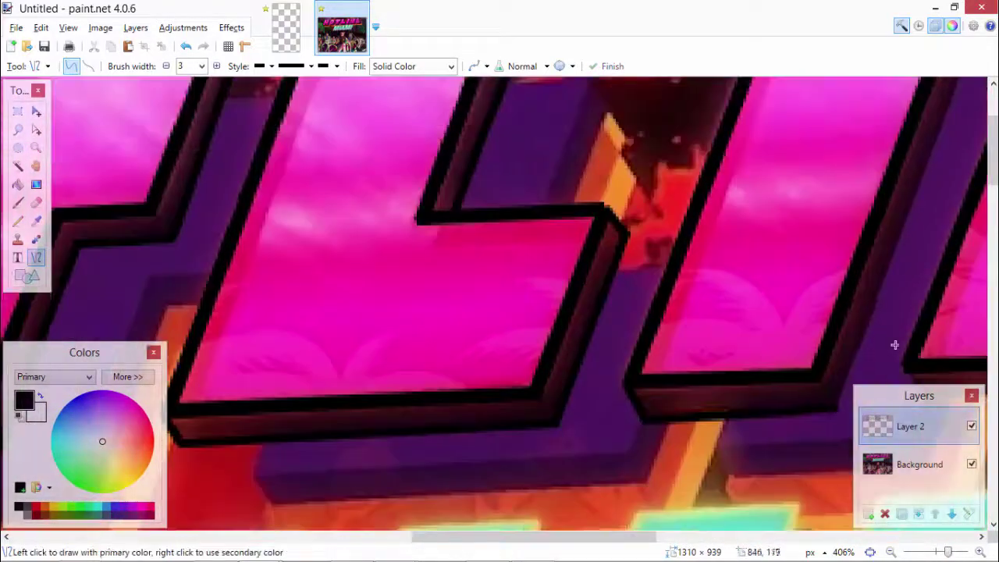
scroll(888, 305, up, 2)
drag(890, 343, 939, 194)
scroll(939, 193, up, 2)
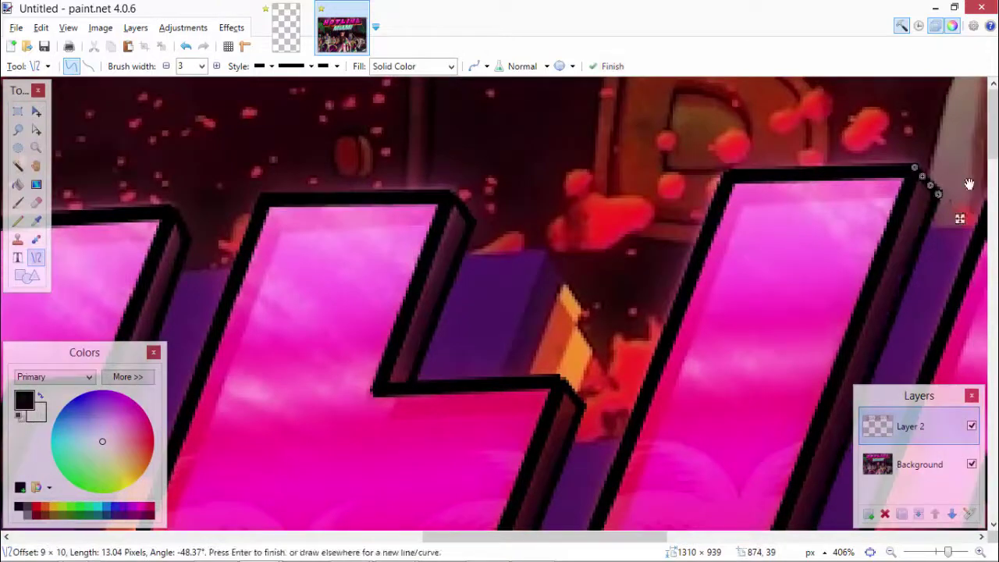
key(Return)
Step: Trace the N's lower depth edges in black and cover the pale line inside its bottom notch at brush width 2
scroll(969, 183, down, 6)
scroll(29, 335, up, 5)
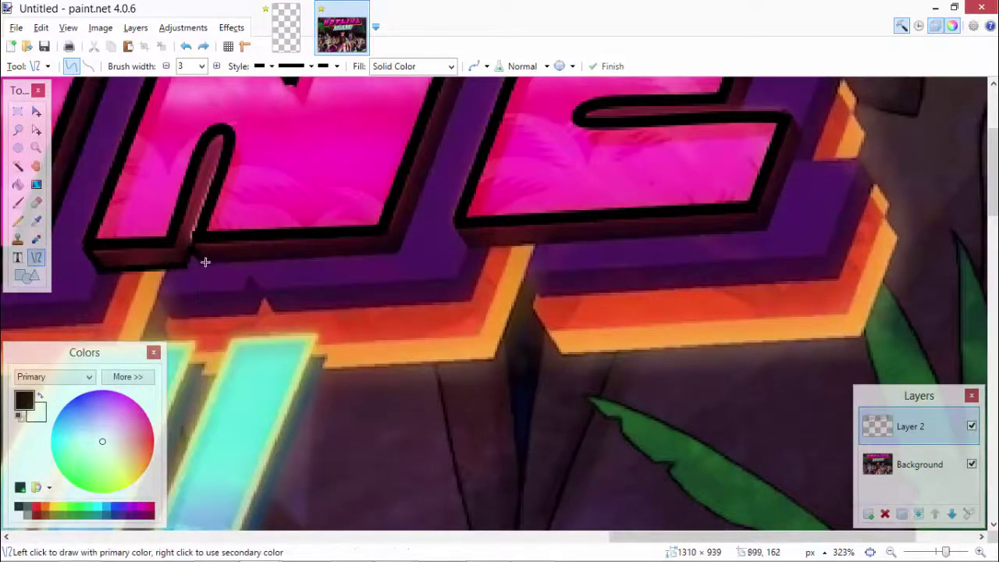
scroll(398, 252, up, 3)
click(201, 66)
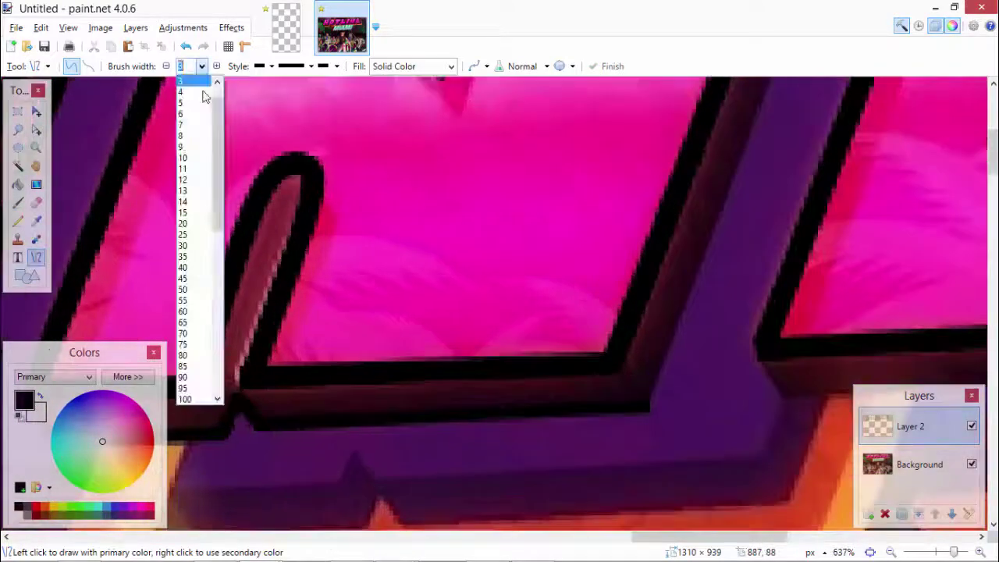
click(188, 82)
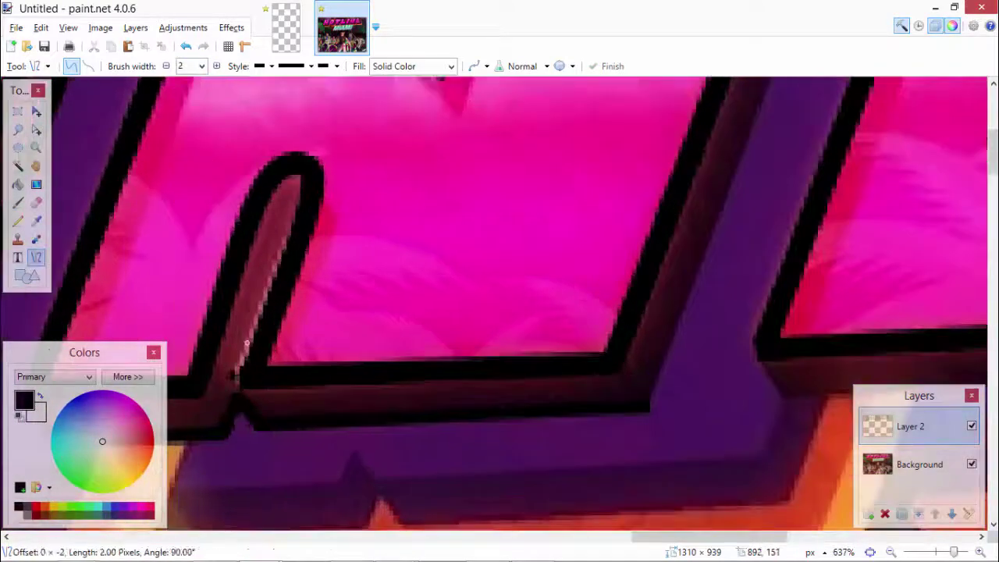
Step: Restore the brush width to 3 and trace the N's depth edge along its right side and top-right corner
click(201, 66)
click(188, 106)
mouse_move(647, 406)
mouse_down()
mouse_move(718, 268)
mouse_move(878, 74)
mouse_up()
click(202, 66)
click(187, 94)
scroll(402, 179, down, 2)
scroll(696, 223, down, 2)
scroll(663, 93, up, 4)
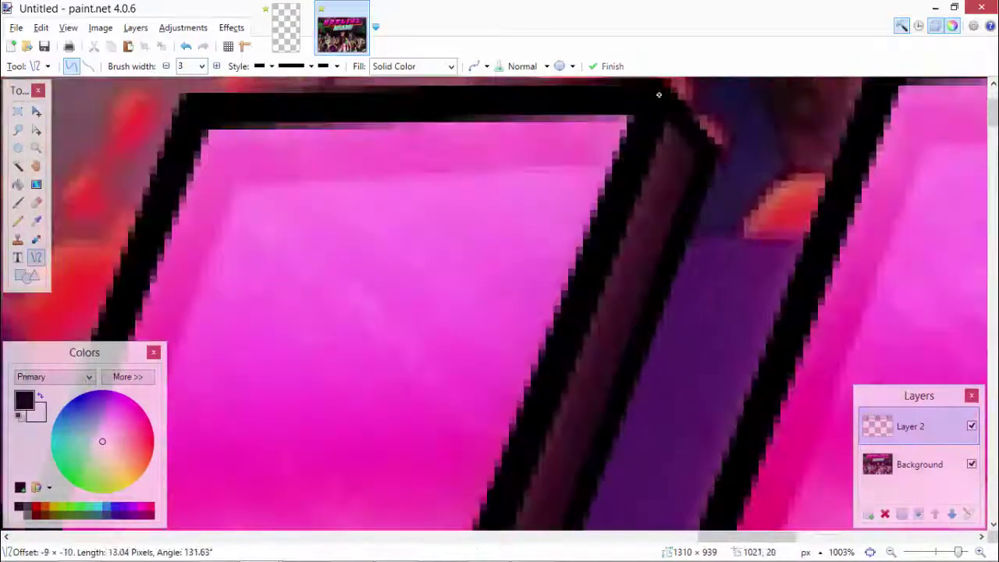
key(Return)
Step: Trace the E's dark depth edges with black lines along its bottom and the bottom arm's right end
scroll(624, 241, down, 5)
scroll(561, 240, up, 4)
drag(585, 268, 747, 217)
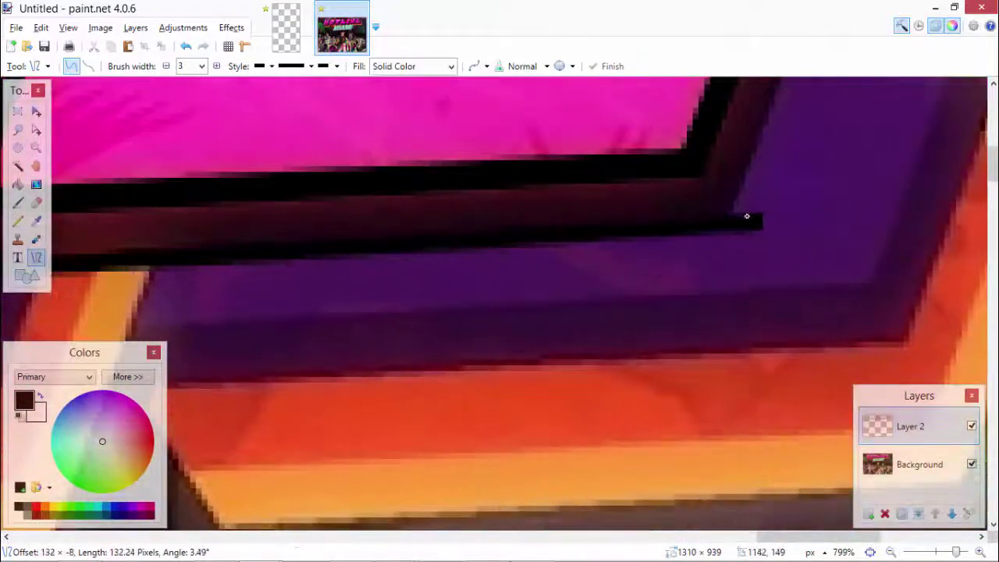
mouse_move(825, 279)
mouse_down()
mouse_move(818, 160)
mouse_move(818, 257)
mouse_up()
scroll(640, 352, up, 2)
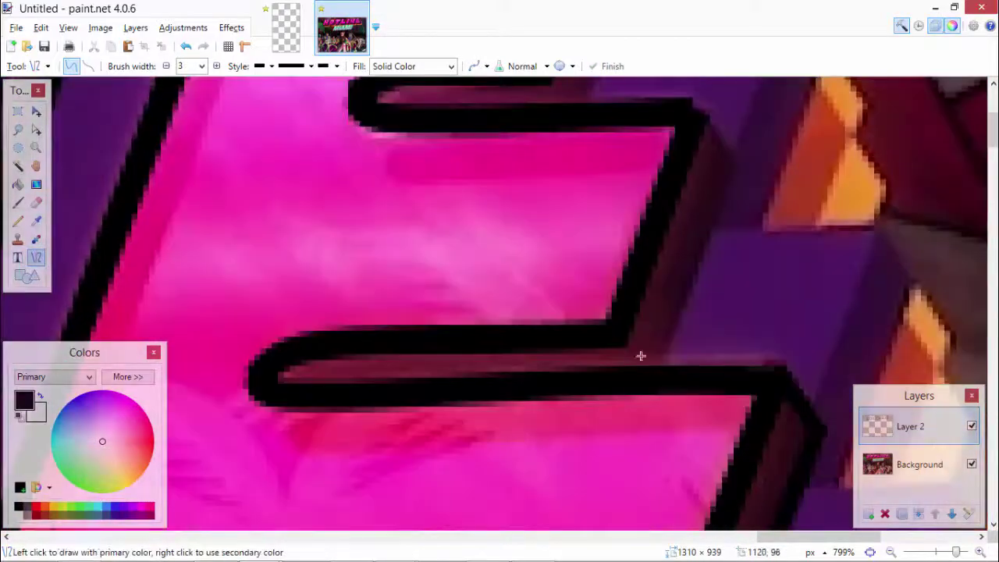
Step: Finish the E's depth edges with black lines along the right ends of its middle and top arms
drag(654, 381, 742, 220)
scroll(662, 202, up, 2)
drag(590, 369, 648, 194)
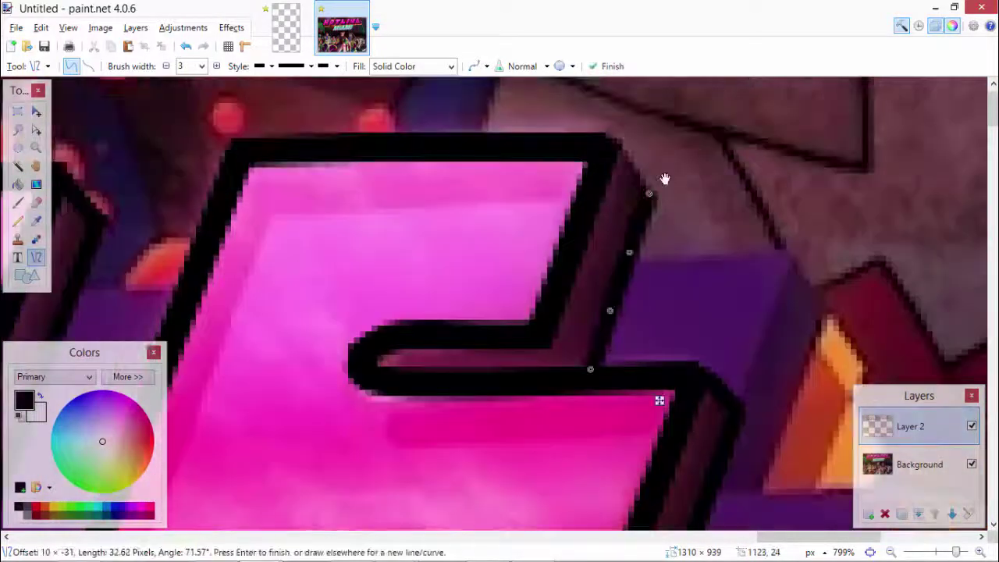
key(Return)
Step: Trace the left side of the first M in MIAMI with a straight black line
key(ctrl+b)
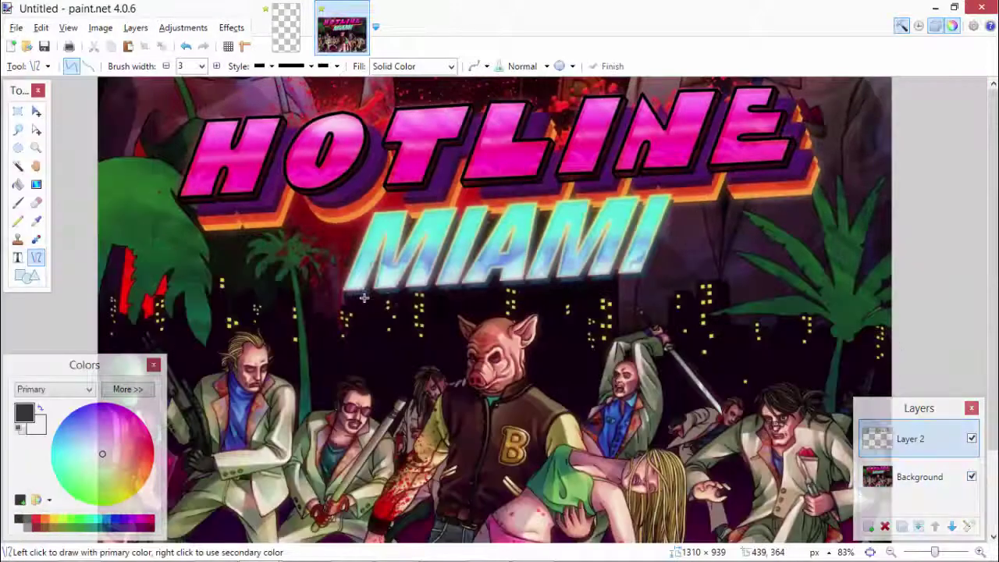
scroll(354, 339, up, 3)
scroll(354, 339, down, 2)
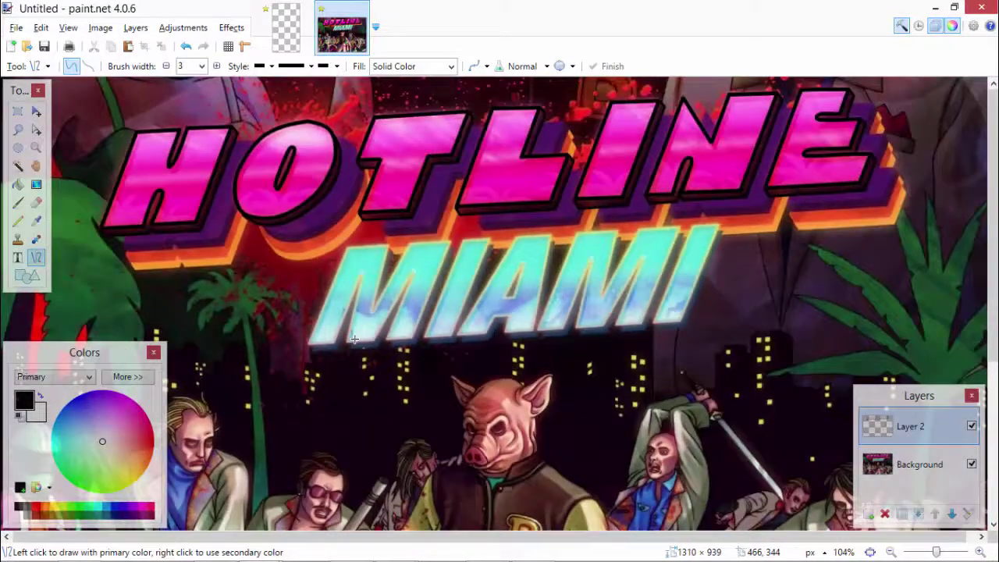
scroll(353, 339, up, 5)
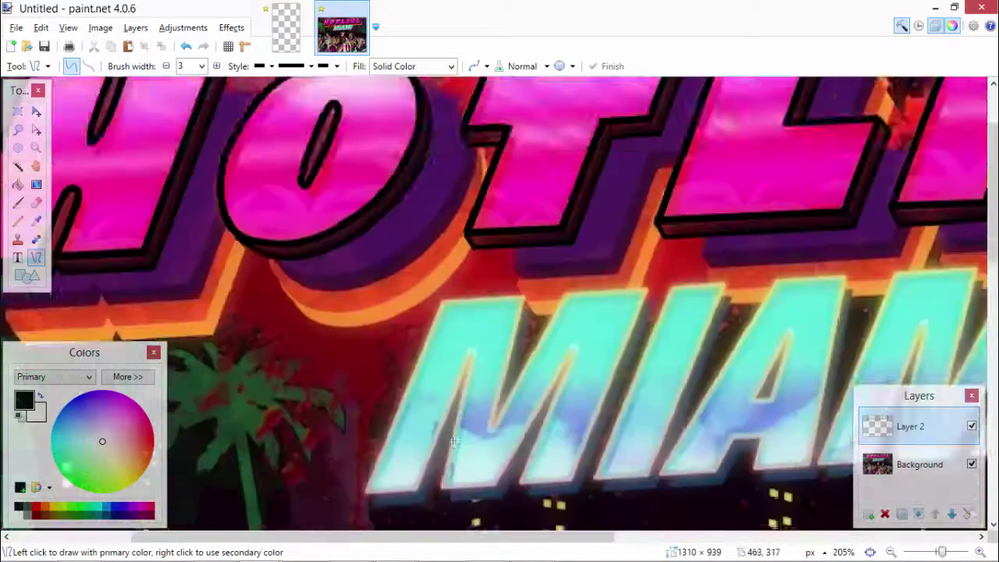
drag(312, 484, 449, 165)
scroll(505, 347, down, 1)
scroll(504, 346, up, 2)
Step: Draw a black line from the first M's top-left corner across the letter and bend it into a rounded curve
drag(459, 328, 519, 325)
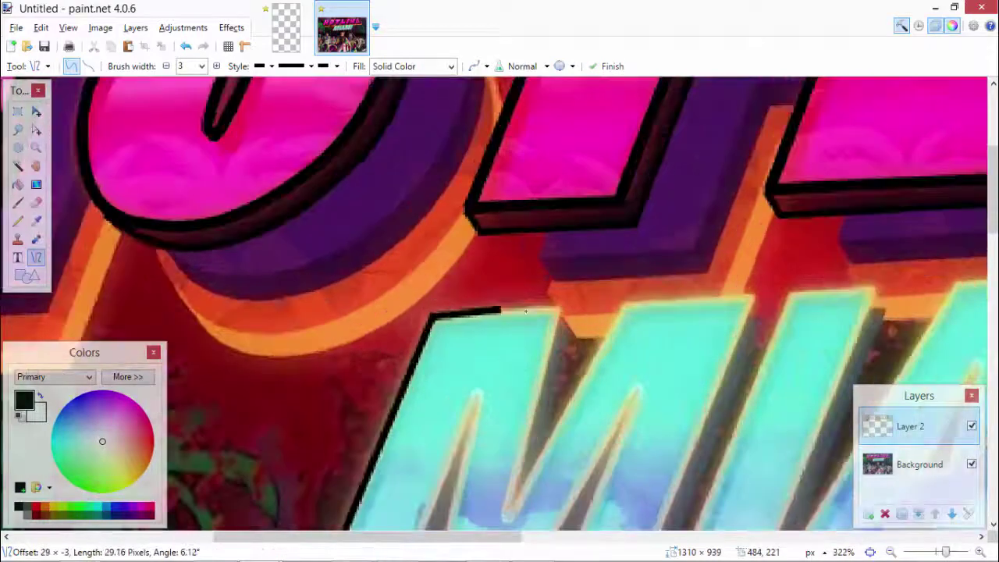
drag(634, 304, 629, 406)
scroll(629, 406, down, 2)
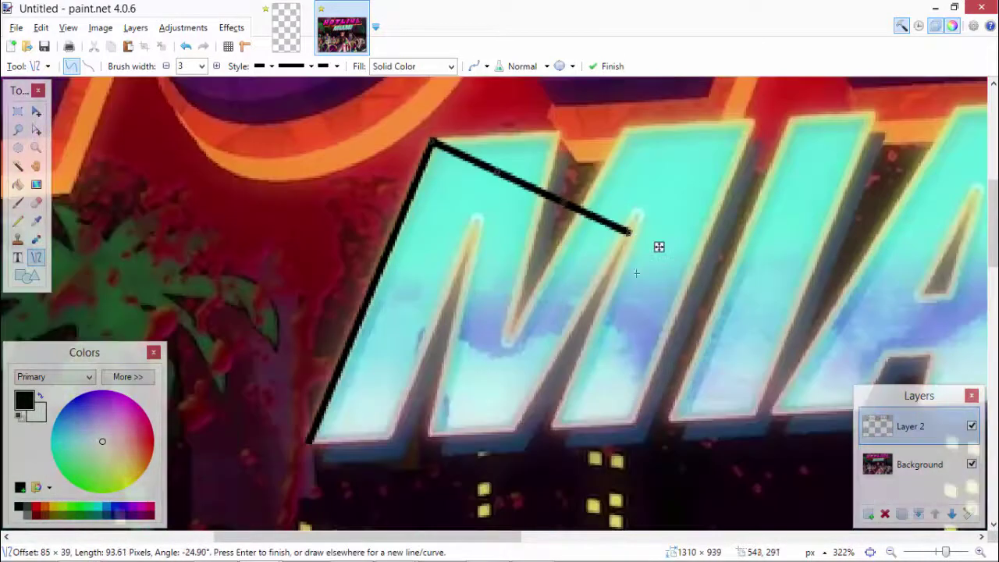
scroll(629, 312, up, 1)
drag(609, 312, 616, 245)
drag(527, 236, 526, 226)
Step: Draw a second black curve from the first curve's end back across the M, bending it into a P-shaped loop
scroll(629, 338, down, 2)
drag(627, 304, 442, 284)
drag(562, 283, 617, 274)
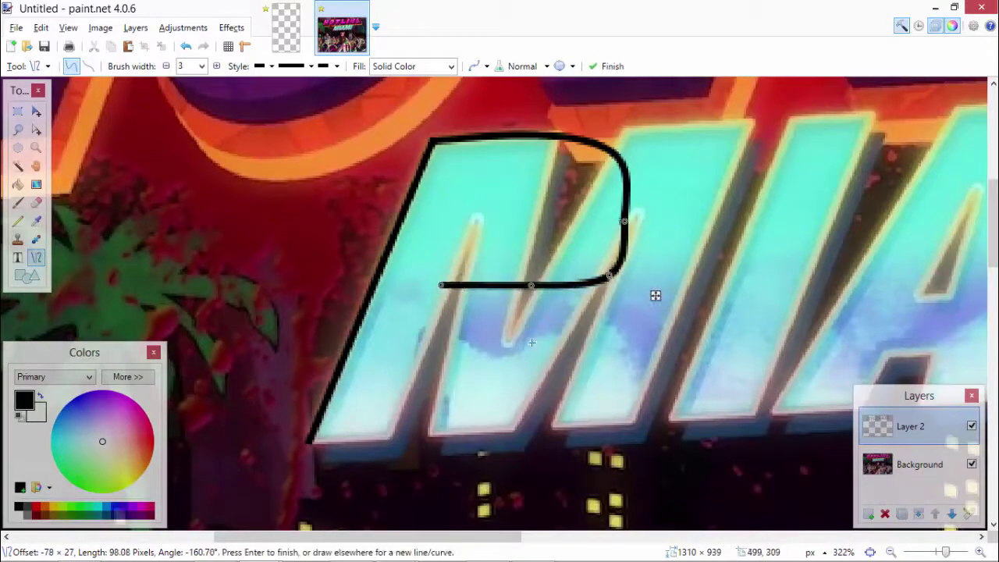
Step: Try extending the P-shaped loop over the first M into a B with further black curves, and undo the curves
scroll(309, 354, down, 2)
drag(512, 344, 580, 273)
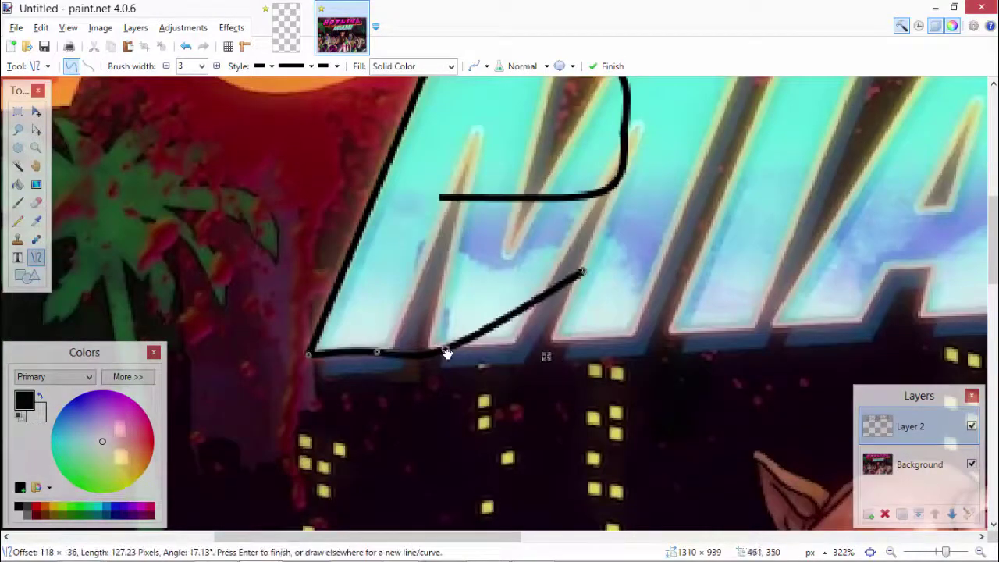
drag(445, 351, 538, 352)
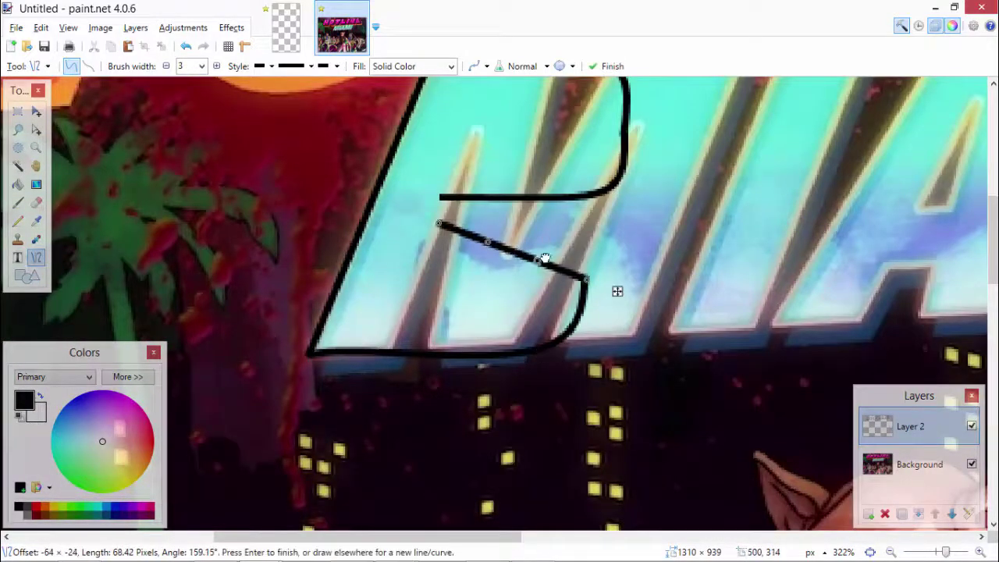
scroll(618, 336, down, 2)
key(ctrl+z)
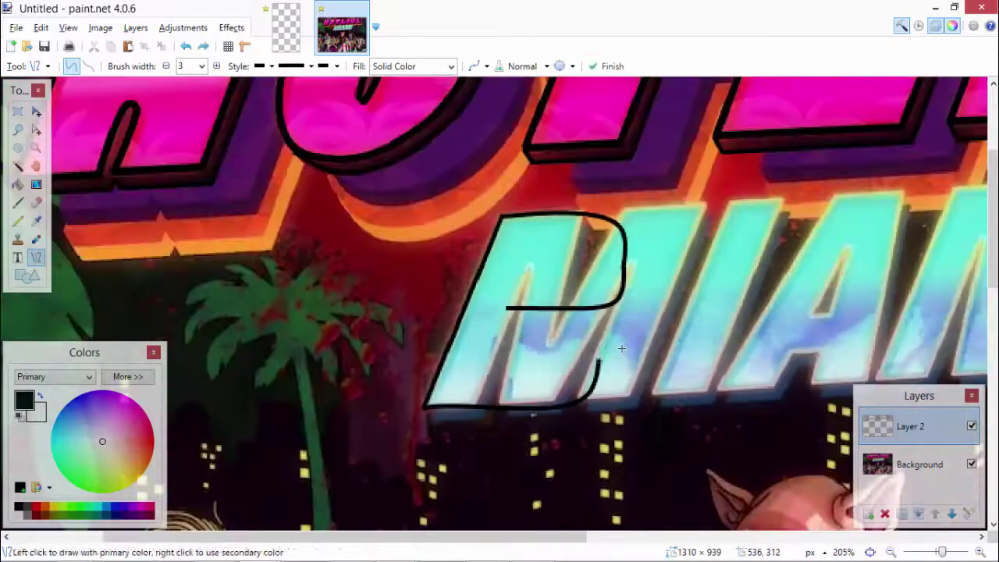
drag(501, 219, 627, 274)
key(ctrl+z)
Step: Trace the first M's upper-left top edge and its central V notch with straight black lines
scroll(558, 201, up, 3)
drag(380, 257, 624, 250)
scroll(624, 249, down, 2)
drag(622, 88, 529, 483)
scroll(530, 482, down, 1)
drag(529, 398, 680, 253)
scroll(680, 252, up, 2)
drag(680, 379, 770, 145)
Step: Trace the first M's upper-right top edge, right side, right foot and adjoining inner edge in black
scroll(769, 145, right, 3)
mouse_move(491, 145)
mouse_down()
mouse_move(747, 138)
mouse_move(502, 468)
mouse_up()
scroll(663, 234, down, 3)
drag(501, 468, 340, 473)
mouse_move(340, 473)
mouse_down()
mouse_move(424, 357)
mouse_move(520, 143)
mouse_up()
scroll(437, 327, up, 2)
Step: Complete the first M's outline with black lines around its middle foot, left inner notch and left foot
scroll(521, 143, down, 3)
drag(460, 398, 265, 82)
scroll(265, 82, left, 2)
drag(375, 406, 214, 410)
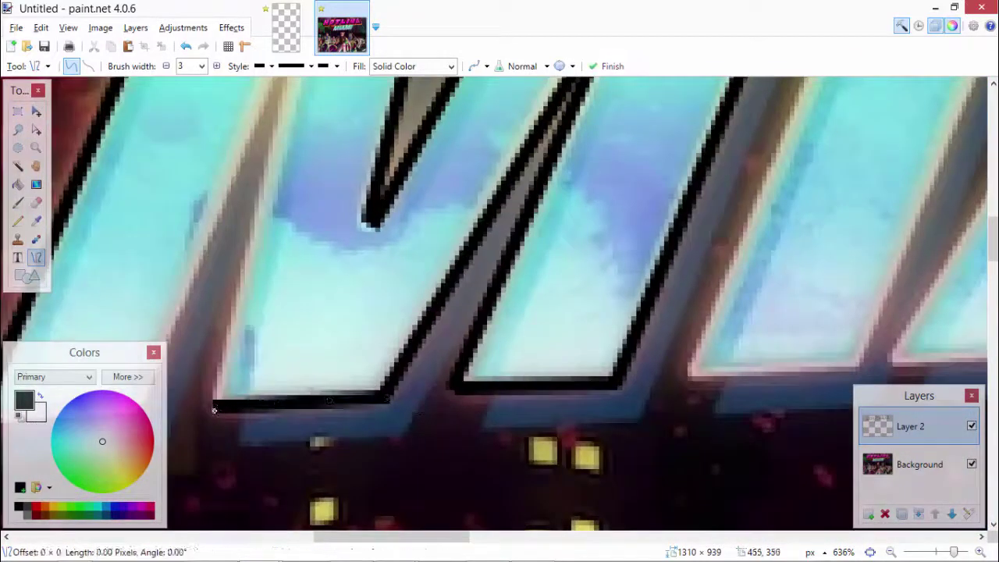
scroll(215, 410, up, 3)
mouse_move(227, 525)
mouse_down()
mouse_move(309, 244)
mouse_move(176, 386)
mouse_up()
scroll(176, 387, down, 5)
scroll(156, 258, down, 2)
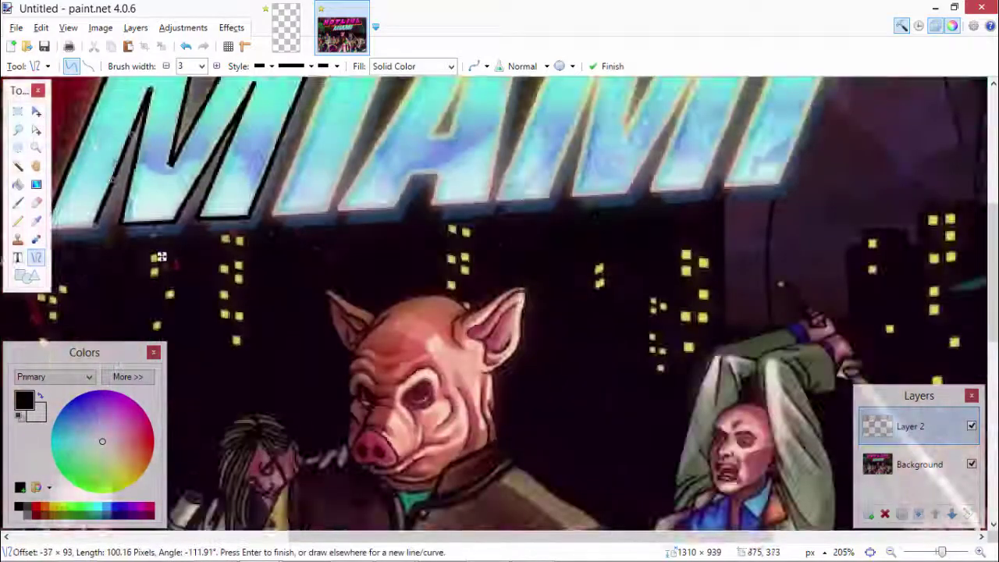
scroll(156, 259, up, 2)
drag(136, 139, 210, 127)
Step: Outline the first I in MIAMI with straight black lines along its sides, top and bottom
scroll(211, 128, down, 3)
scroll(468, 195, up, 2)
drag(343, 527, 475, 192)
scroll(583, 188, down, 3)
drag(581, 99, 430, 476)
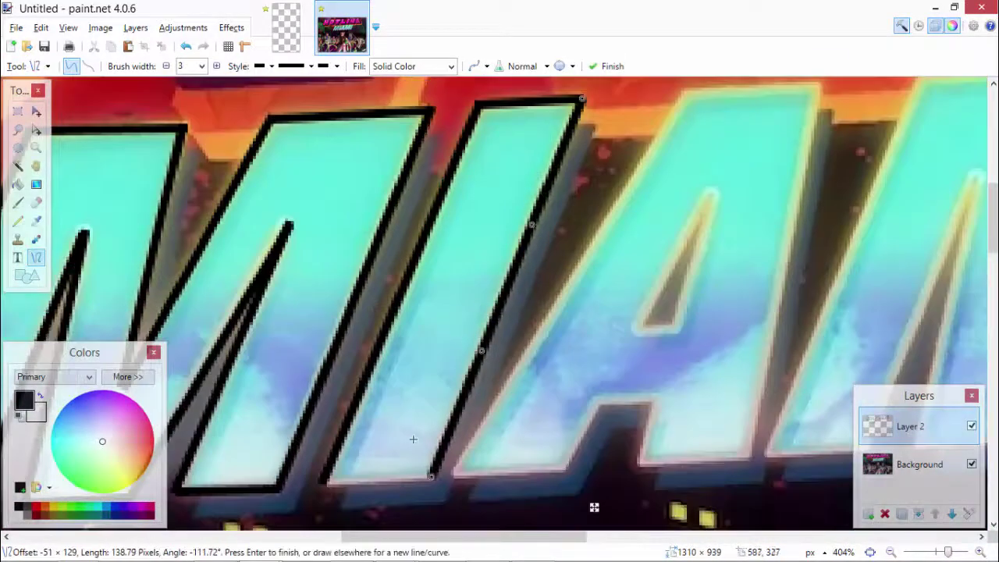
drag(339, 492, 327, 485)
Step: Outline the outer edges of MIAMI's A in black, including both feet and the notch between them
scroll(635, 234, up, 3)
drag(446, 478, 683, 180)
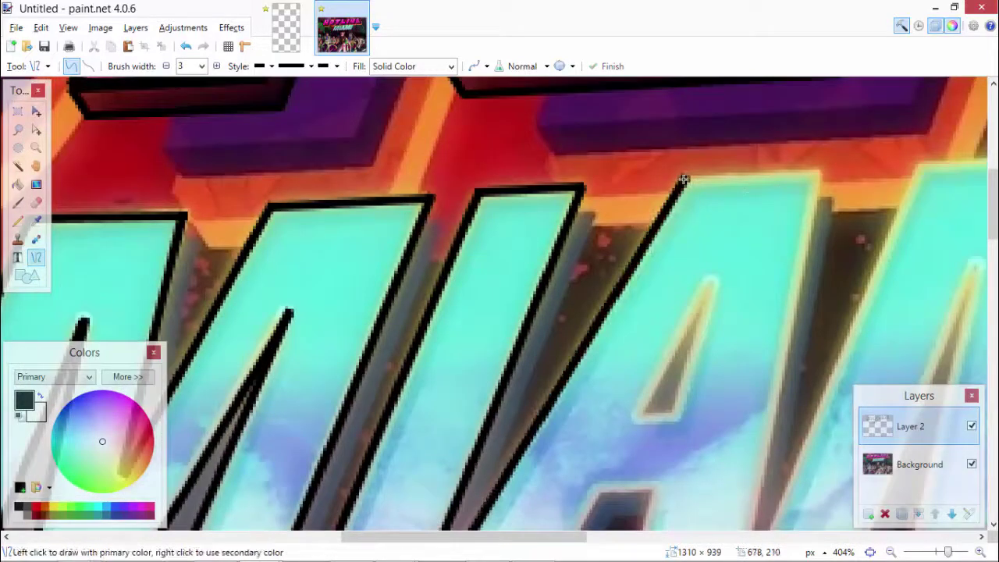
drag(821, 177, 745, 369)
scroll(821, 178, down, 5)
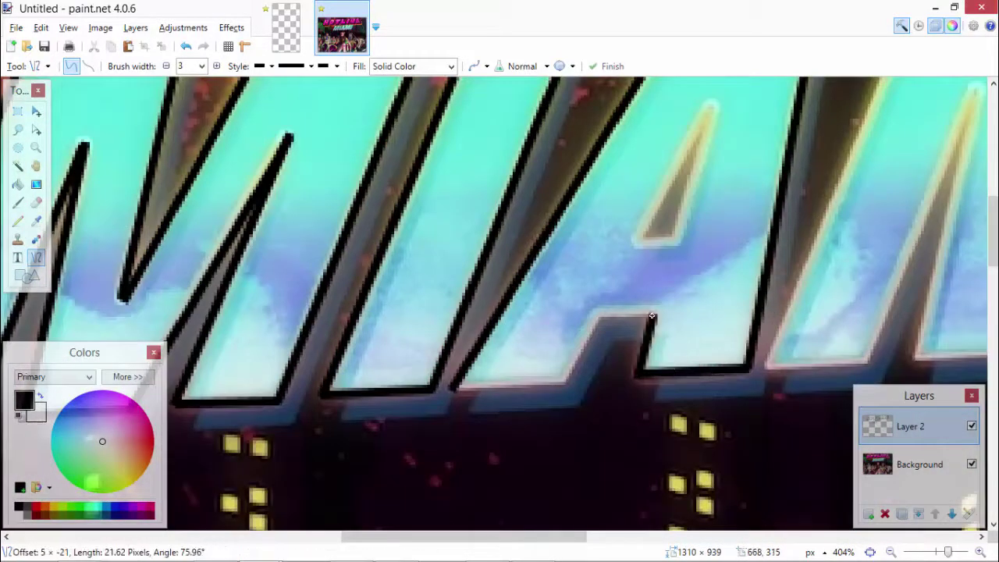
drag(496, 386, 453, 386)
Step: Trace the second M's left side, left and middle feet, and inner notch edges with black lines
scroll(453, 385, down, 3)
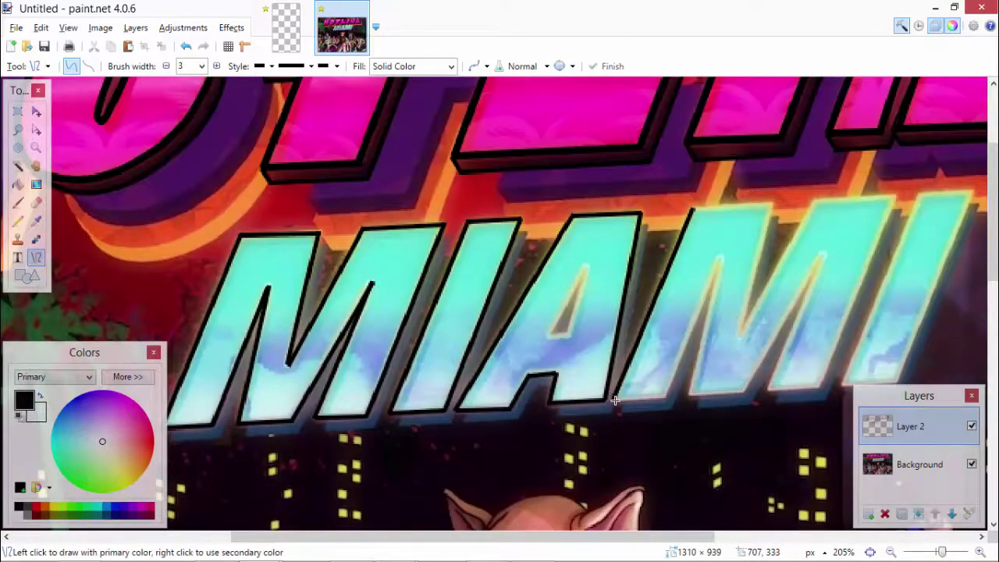
scroll(672, 433, up, 4)
key(Return)
mouse_move(471, 297)
mouse_down()
mouse_move(664, 295)
mouse_move(872, 107)
mouse_move(769, 458)
mouse_up()
scroll(747, 212, up, 7)
scroll(871, 107, down, 5)
mouse_move(491, 468)
mouse_down()
mouse_move(736, 468)
mouse_move(858, 315)
mouse_move(725, 180)
mouse_up()
scroll(736, 468, up, 3)
scroll(859, 315, up, 3)
Step: Trace the second M's right foot, right side, top edges and central V notch in black
drag(507, 367, 773, 357)
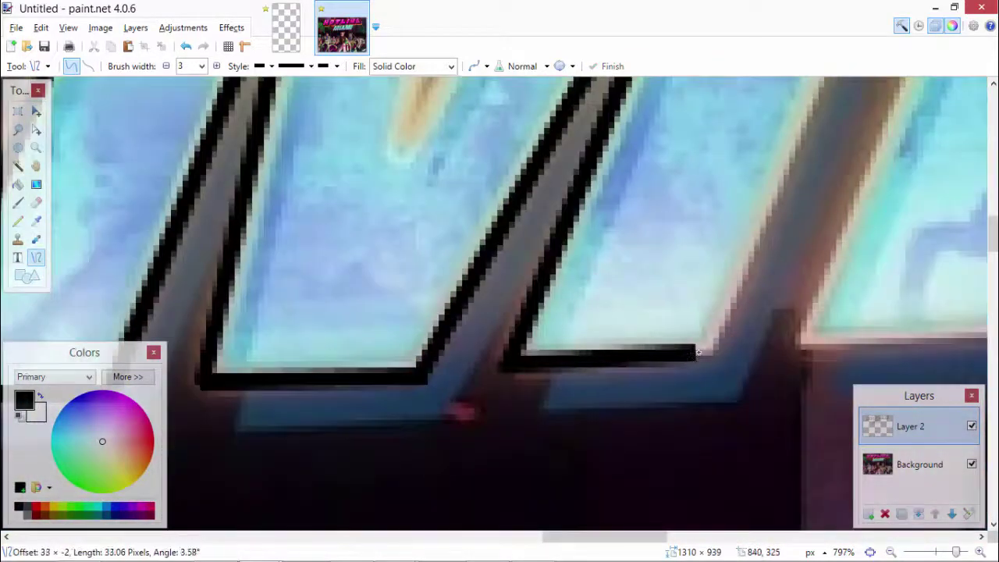
drag(702, 362, 777, 137)
drag(458, 142, 776, 136)
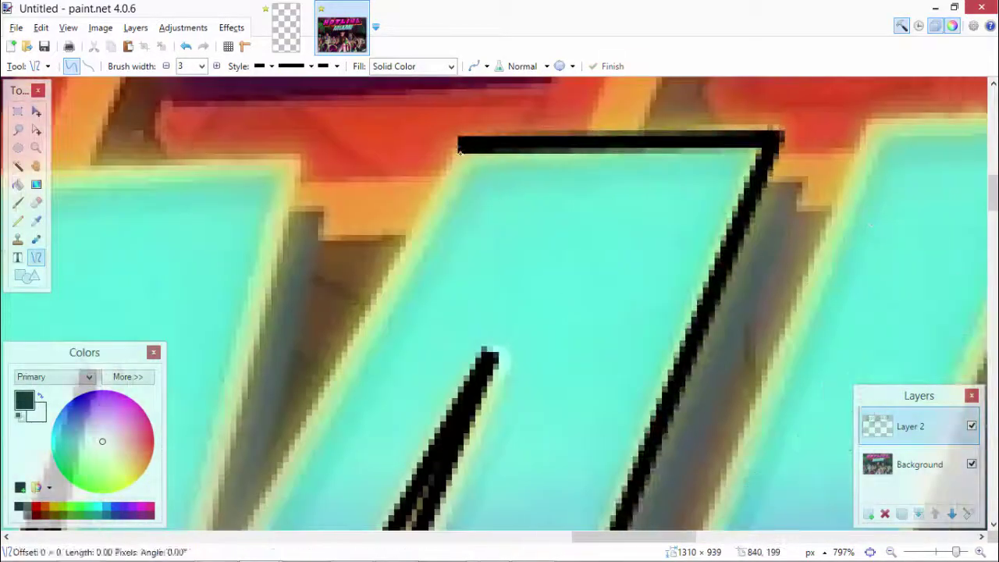
drag(468, 468, 408, 296)
scroll(407, 296, down, 10)
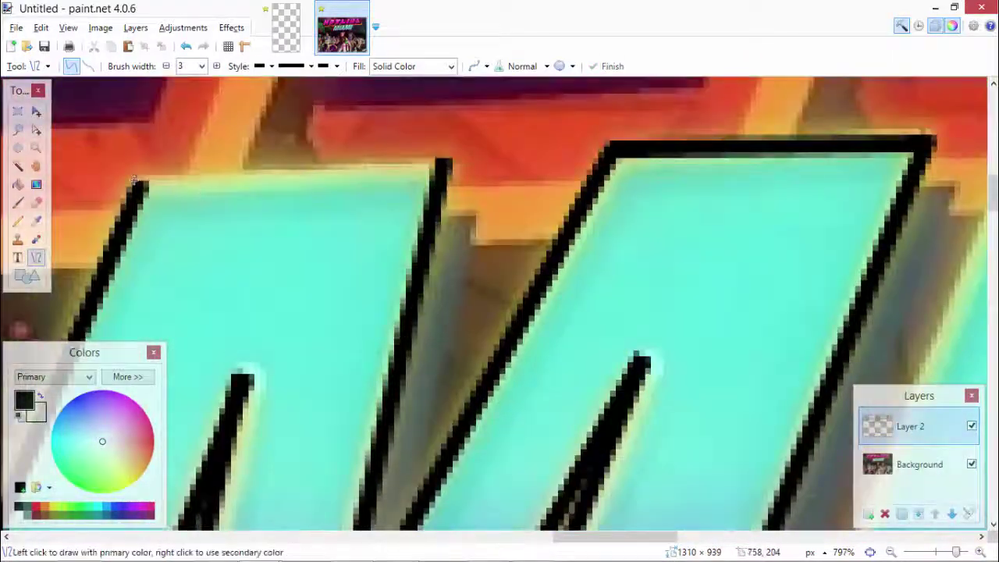
Step: Outline the last I in MIAMI with black lines along its left side, top, right side and bottom
scroll(609, 312, up, 6)
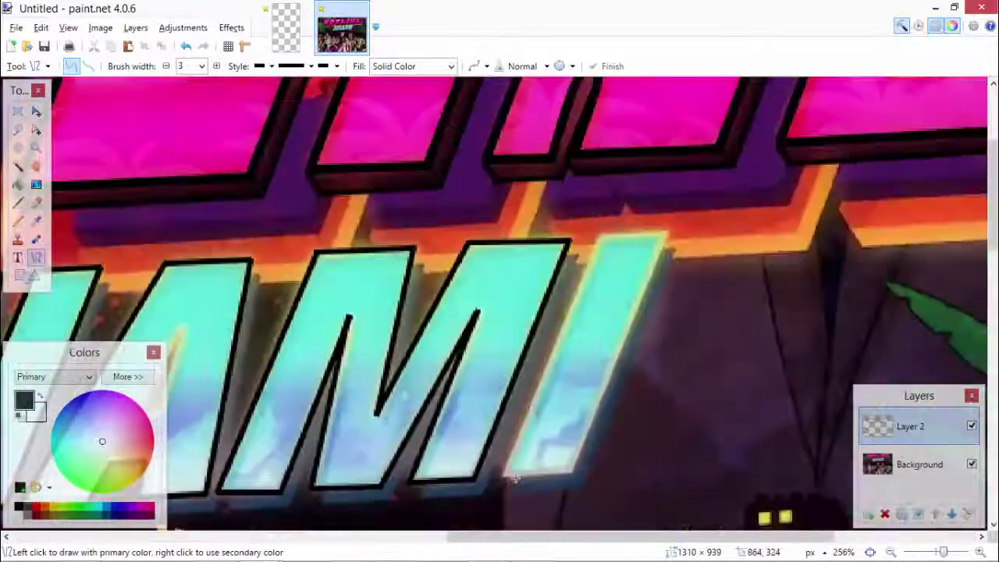
drag(497, 477, 652, 101)
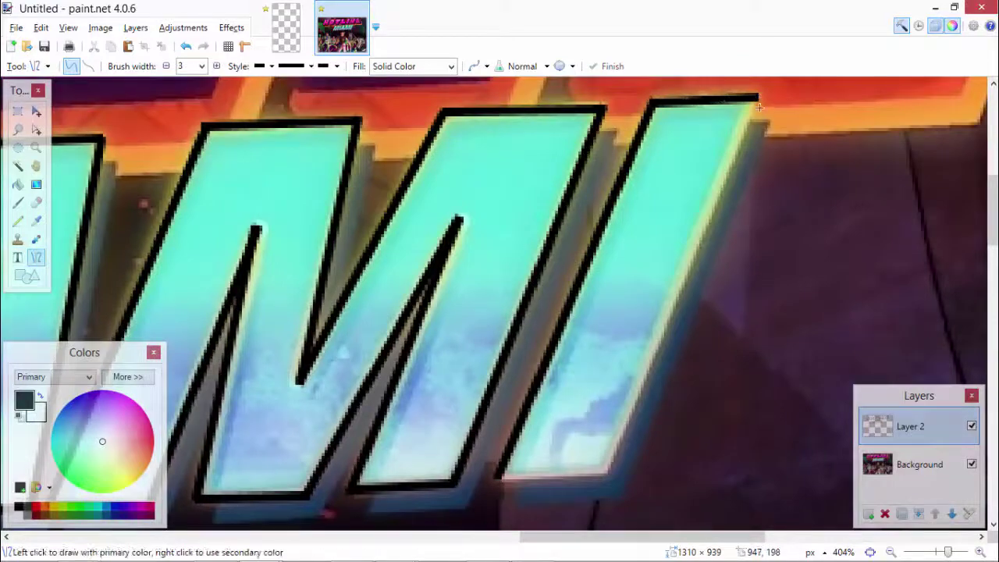
drag(759, 107, 608, 473)
key(Return)
Step: Trace the triangular hole inside MIAMI's A with black lines
scroll(578, 468, down, 5)
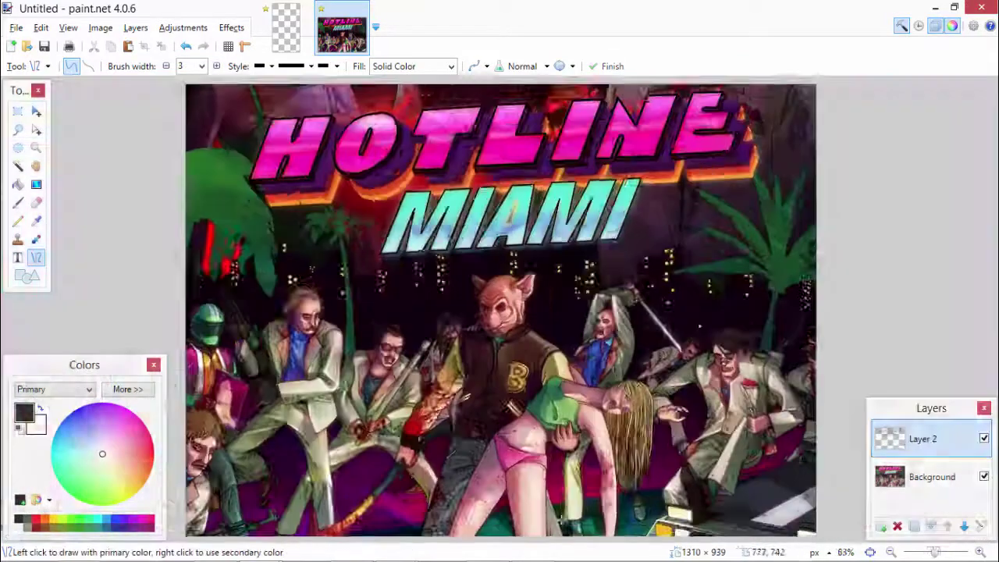
scroll(580, 474, up, 1)
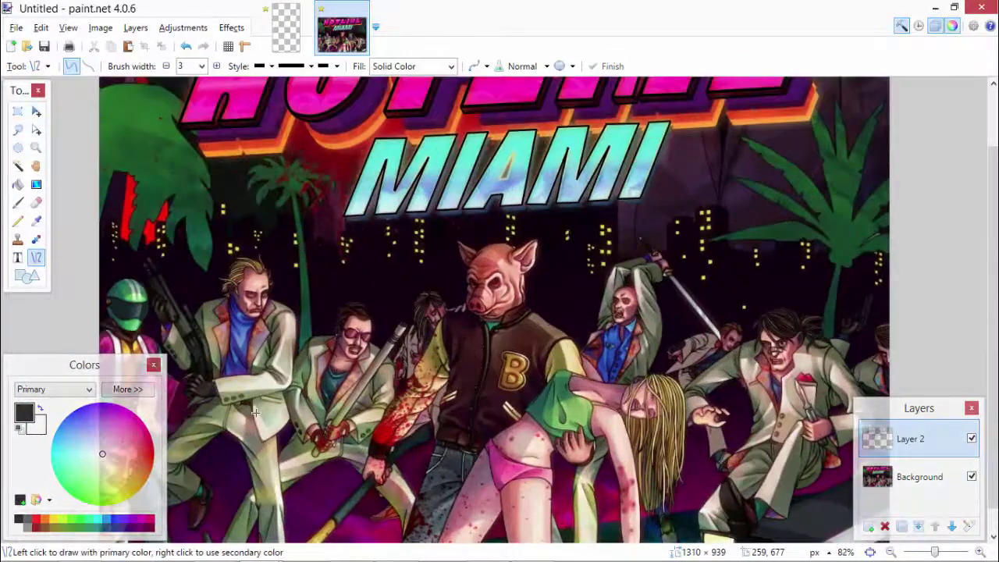
scroll(509, 175, up, 7)
drag(494, 312, 568, 177)
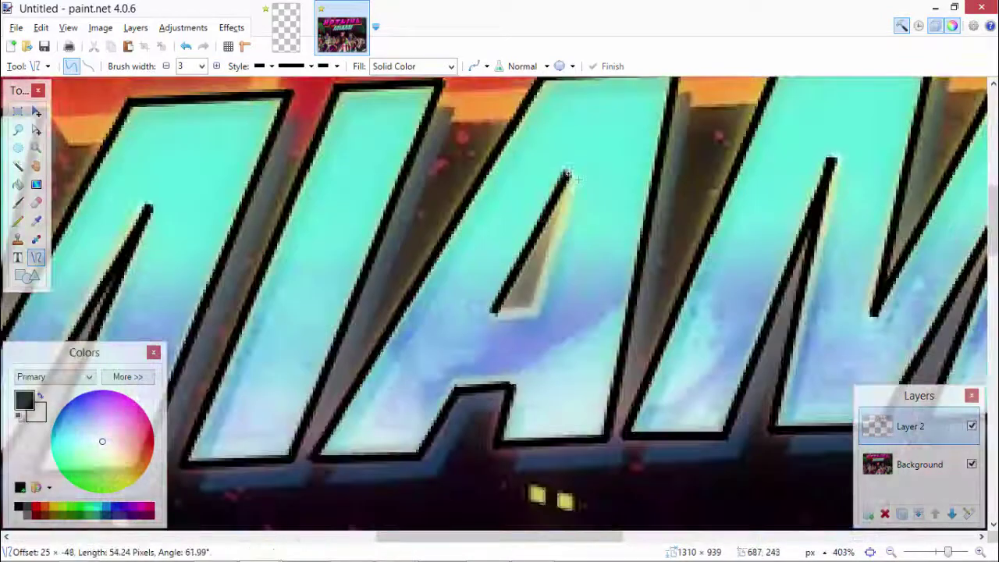
key(Return)
Step: Try tracing the inner edge of the H's purple depth on Layer 2, from below the H up to the O
scroll(498, 311, down, 5)
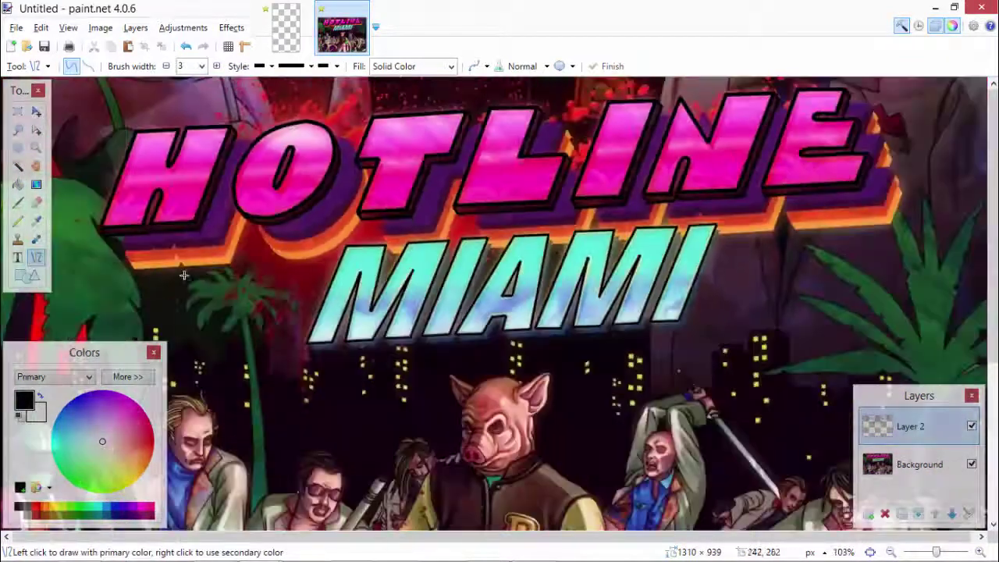
scroll(107, 270, up, 6)
mouse_move(208, 209)
mouse_down()
mouse_move(200, 254)
mouse_move(406, 257)
mouse_move(414, 245)
mouse_up()
mouse_move(413, 245)
mouse_down()
mouse_move(426, 232)
mouse_move(656, 236)
mouse_up()
key(Return)
scroll(667, 307, up, 3)
drag(660, 412, 740, 220)
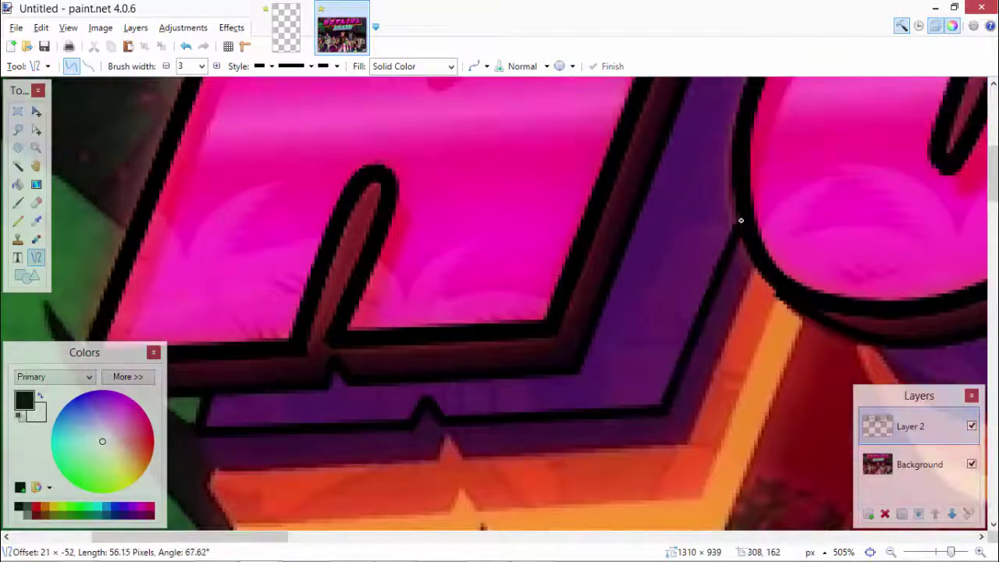
scroll(765, 357, down, 7)
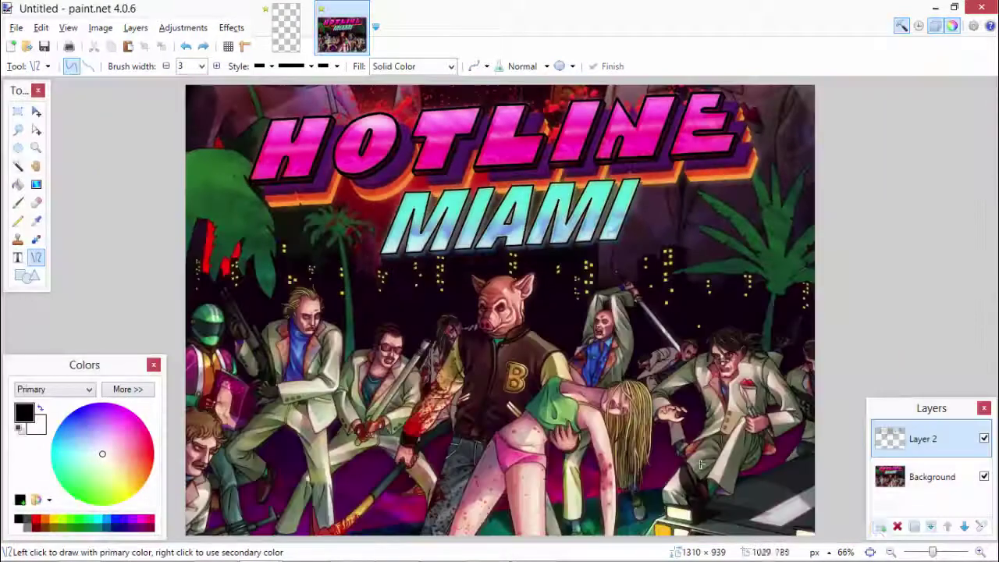
Step: Add Layer 3 above Layer 2 and make it the active layer for line drawing
key(ctrl+shift+n)
click(17, 111)
drag(185, 85, 819, 538)
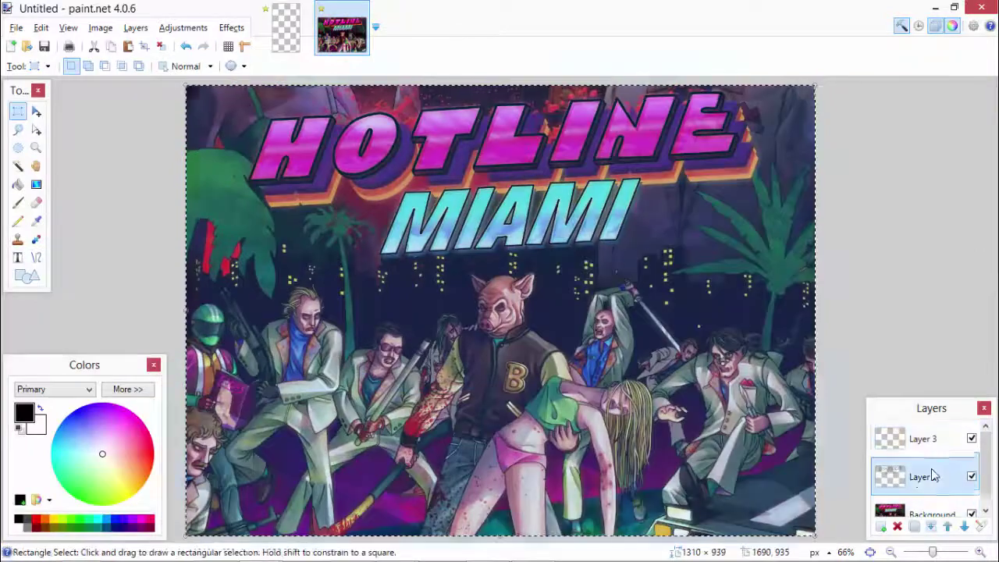
key(m)
scroll(457, 394, up, 6)
key(o)
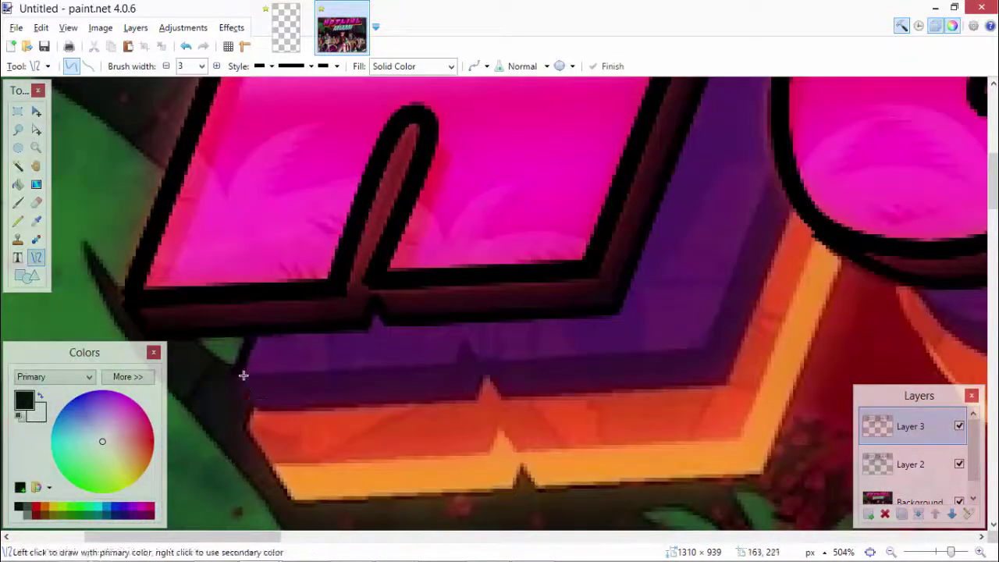
Step: Trace the inner edge of the H's purple depth in black, including its notch, right slant and the top edge between H and O
drag(243, 375, 645, 353)
drag(707, 355, 780, 163)
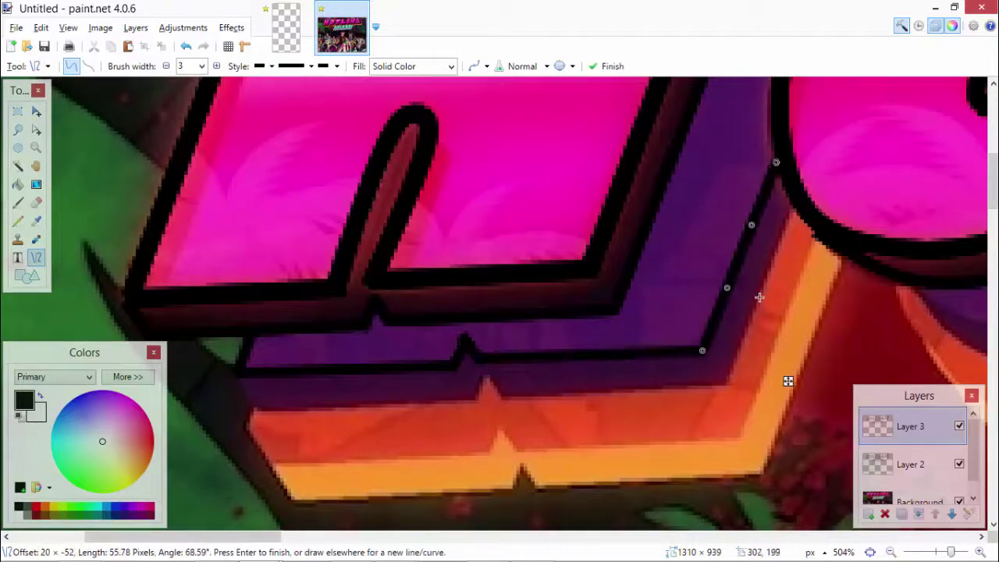
scroll(823, 184, down, 2)
scroll(765, 290, up, 3)
drag(765, 290, 928, 289)
scroll(300, 421, down, 4)
Step: Trace the outer edge of the H's dark purple band in black, following the notch and the slant up to the O
scroll(299, 421, up, 3)
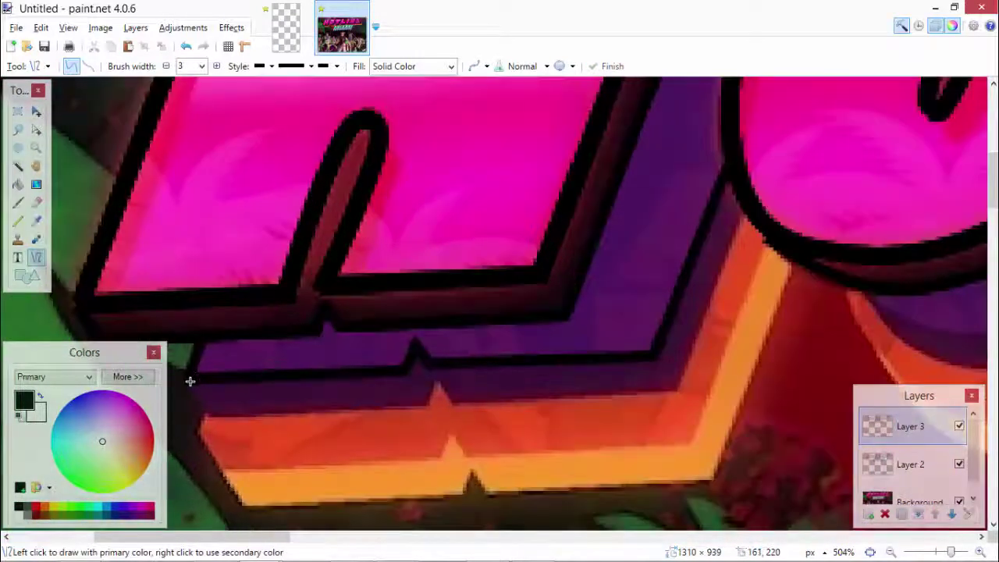
drag(201, 408, 431, 404)
key(Return)
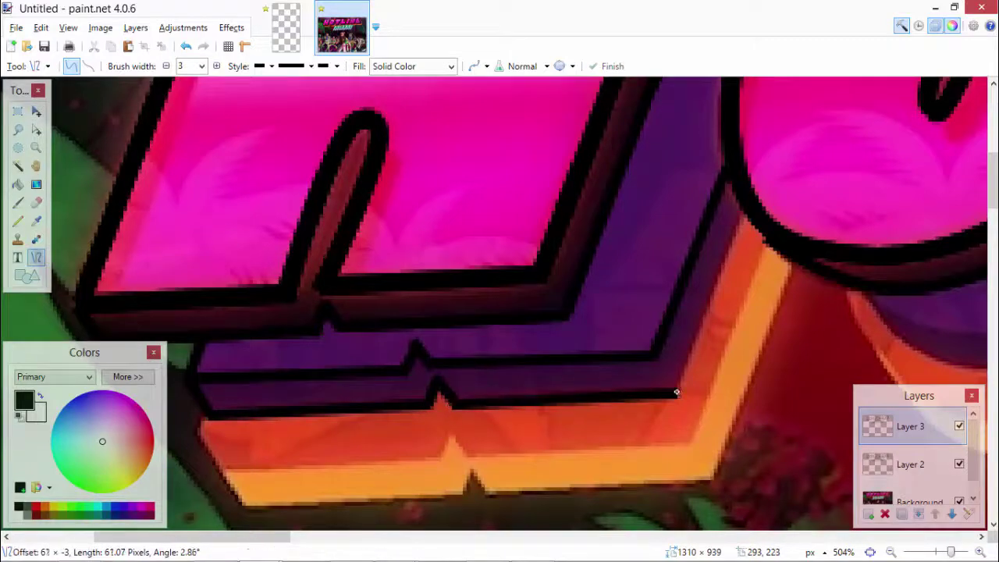
drag(676, 392, 747, 219)
Step: Add Layer 4 above Layer 3, select the whole canvas, and make Layer 3 active
click(868, 513)
key(ctrl+v)
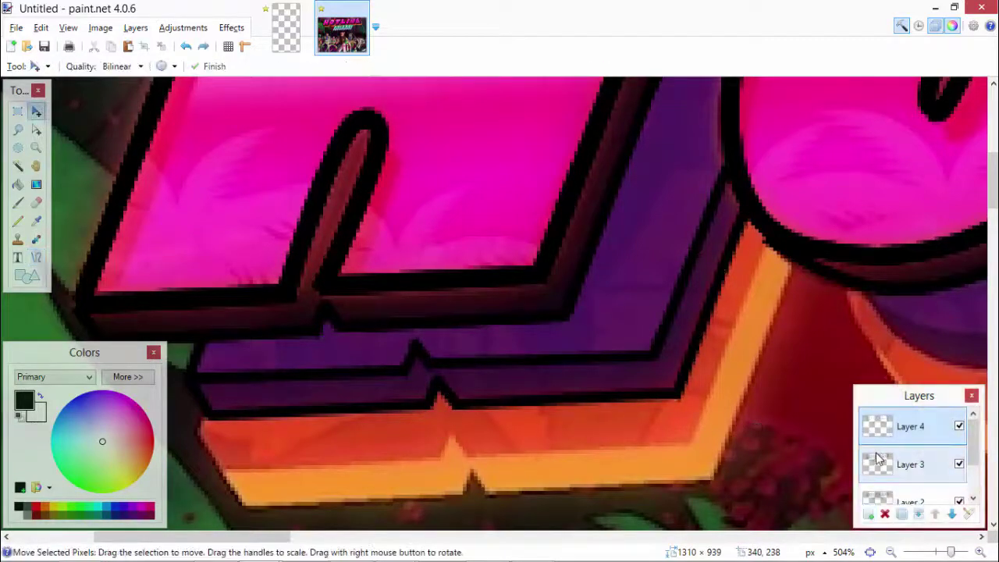
key(ctrl+b)
key(s)
click(934, 484)
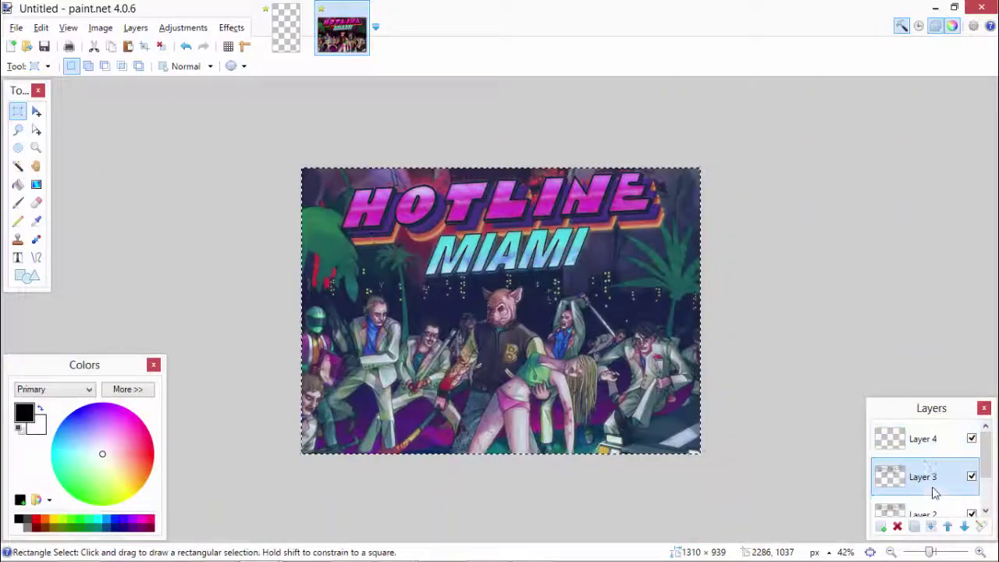
click(921, 439)
key(m)
scroll(554, 387, up, 5)
scroll(571, 403, up, 3)
click(910, 464)
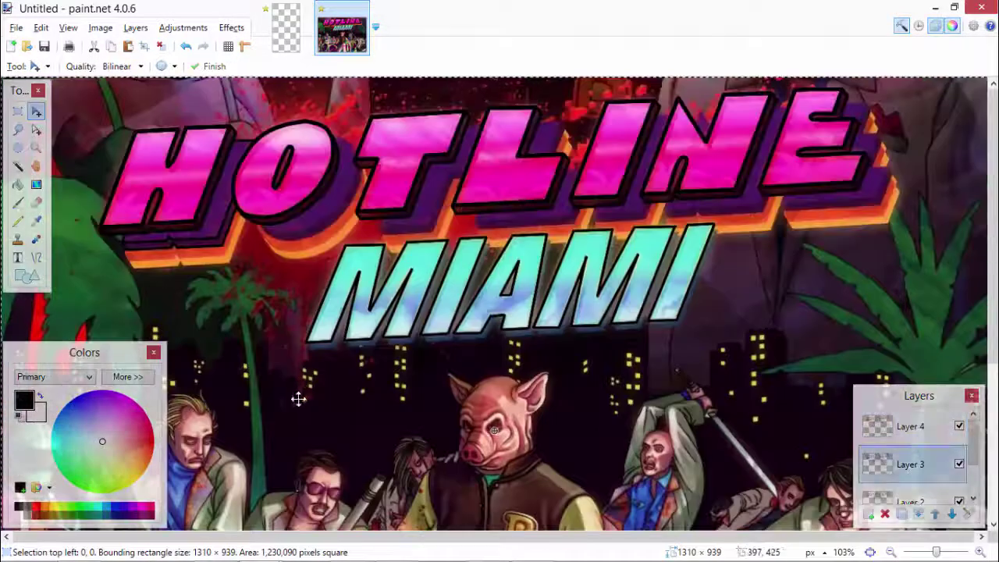
Step: Trace the lower inner and outer edges of the O's purple depth with two curved black lines
scroll(429, 336, up, 8)
key(o)
scroll(429, 337, down, 2)
drag(293, 226, 765, 281)
scroll(764, 281, down, 1)
drag(764, 234, 879, 129)
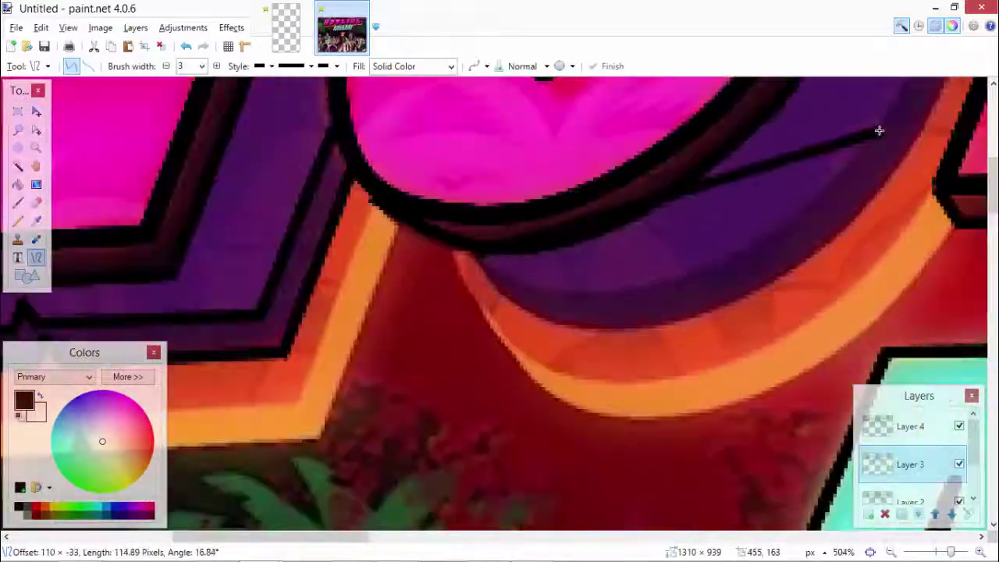
mouse_move(687, 195)
mouse_down()
mouse_move(613, 214)
mouse_move(758, 240)
mouse_move(769, 187)
mouse_move(772, 270)
mouse_up()
drag(629, 226, 591, 330)
key(Return)
Step: Extend the O's inner purple depth edge with a straight black line up to the T's lower-left corner
scroll(770, 285, down, 3)
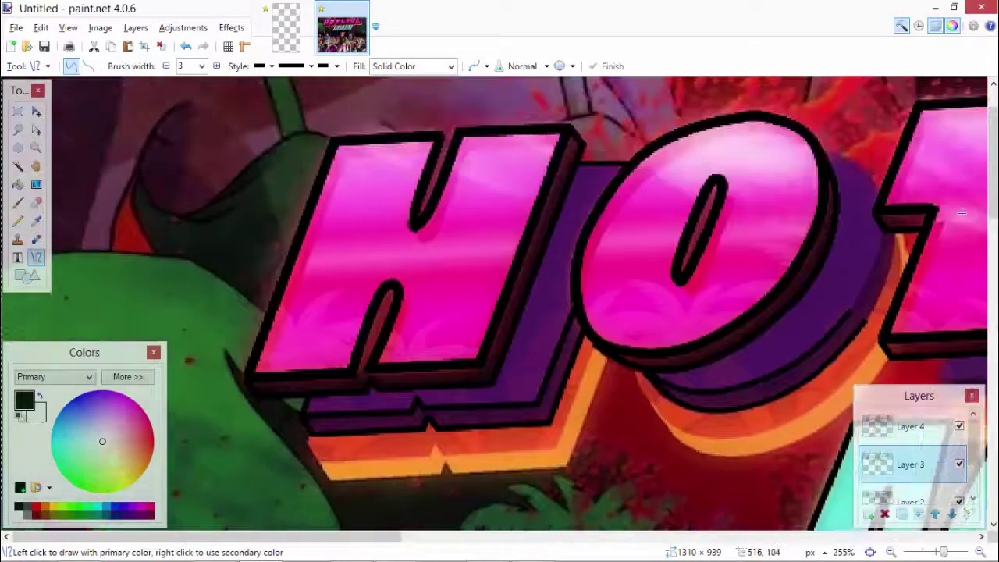
scroll(756, 377, up, 5)
drag(741, 385, 828, 187)
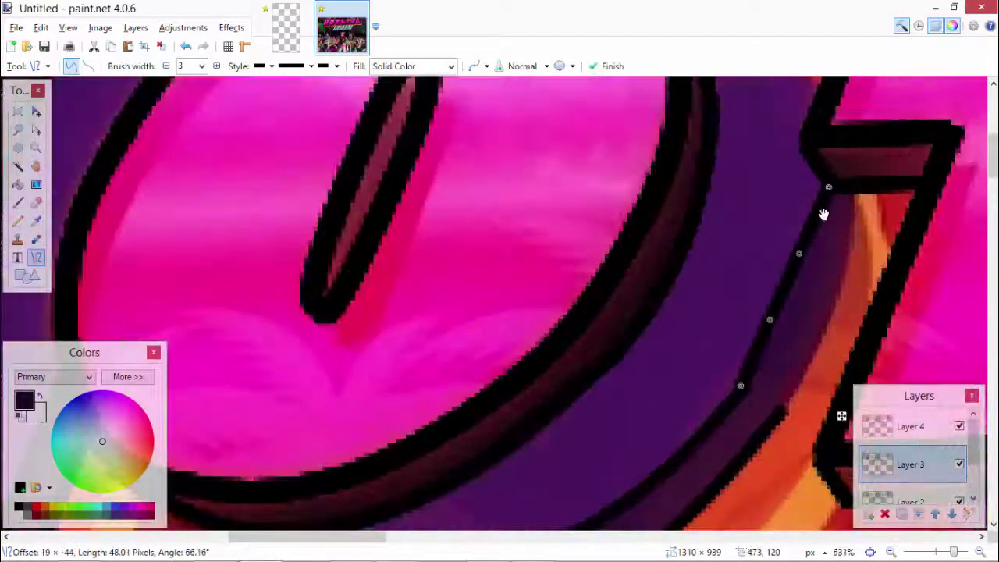
Step: Try continuing the O's outer purple depth edge up to the T with a black line bent along the curve
drag(777, 419, 852, 191)
drag(826, 267, 843, 274)
drag(803, 341, 815, 353)
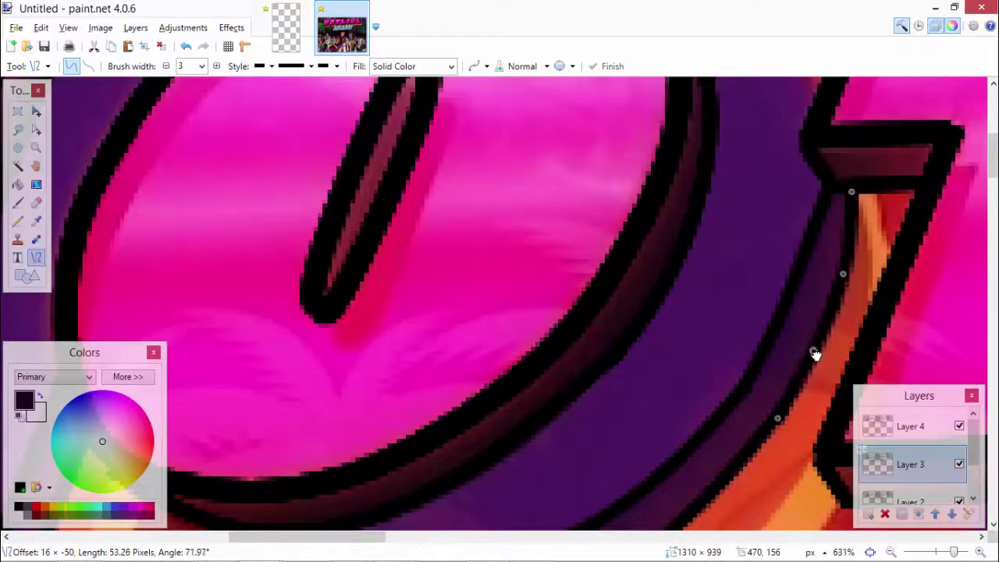
Step: Redraw the right part of the O's outer purple depth edge up to the T, bending the black line to the curve
scroll(861, 193, down, 3)
scroll(760, 327, up, 3)
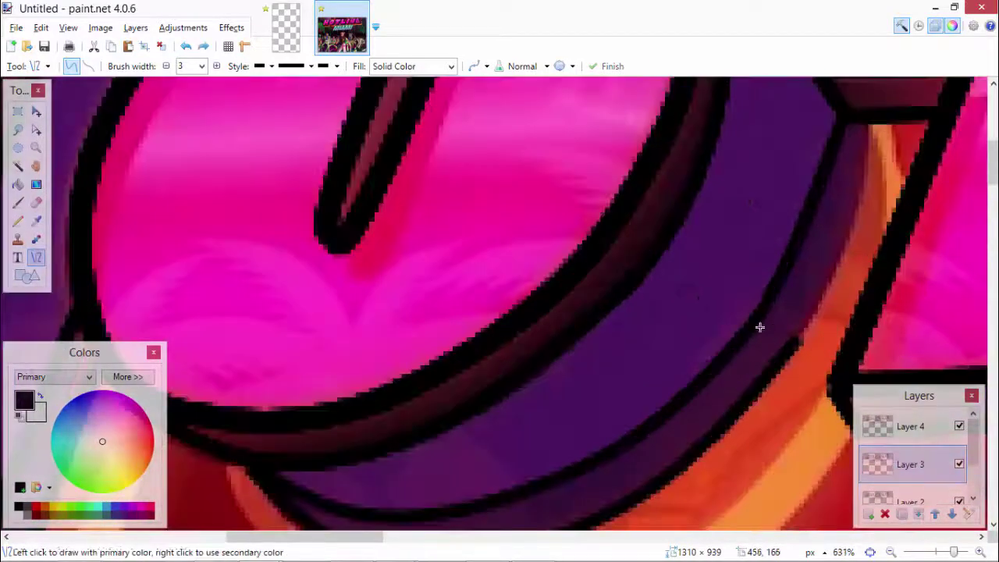
mouse_move(792, 345)
mouse_down()
mouse_move(811, 324)
mouse_move(870, 123)
mouse_up()
key(Return)
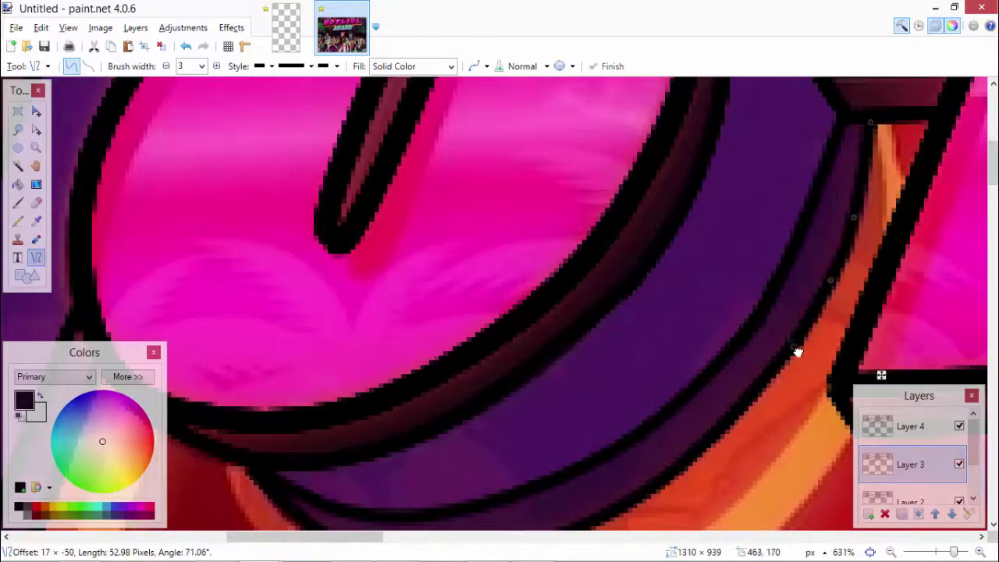
Step: Trace the upper edge of the O's purple depth up to the T with a black line bent along the curve
scroll(850, 227, down, 5)
scroll(653, 332, up, 7)
drag(658, 327, 439, 157)
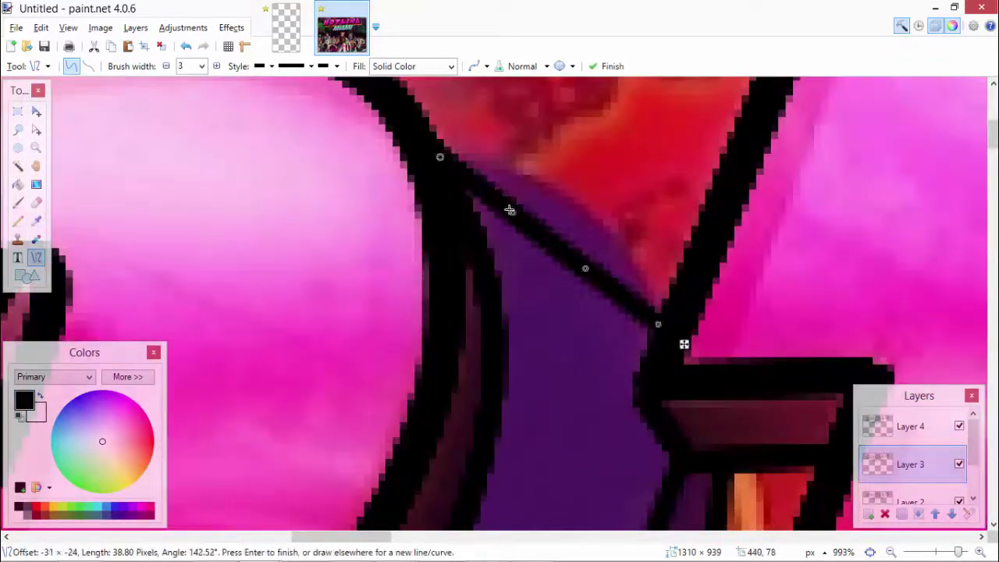
drag(511, 212, 526, 194)
drag(584, 268, 610, 240)
scroll(526, 263, down, 5)
Step: Trace the outer bottom and right edges of the T's purple depth with black lines
scroll(600, 392, up, 5)
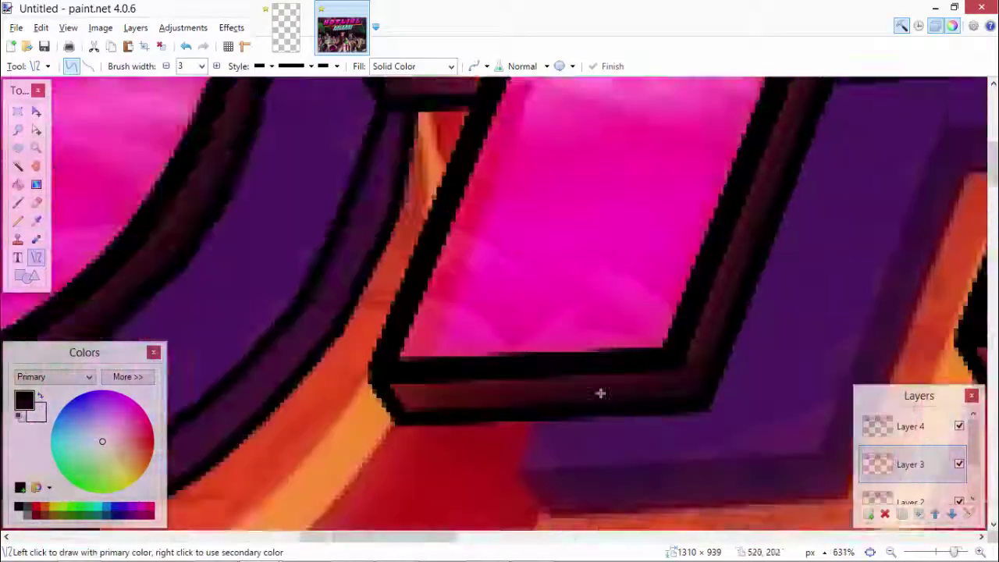
drag(516, 302, 815, 427)
key(Return)
scroll(554, 462, down, 4)
scroll(649, 471, up, 4)
scroll(814, 427, up, 1)
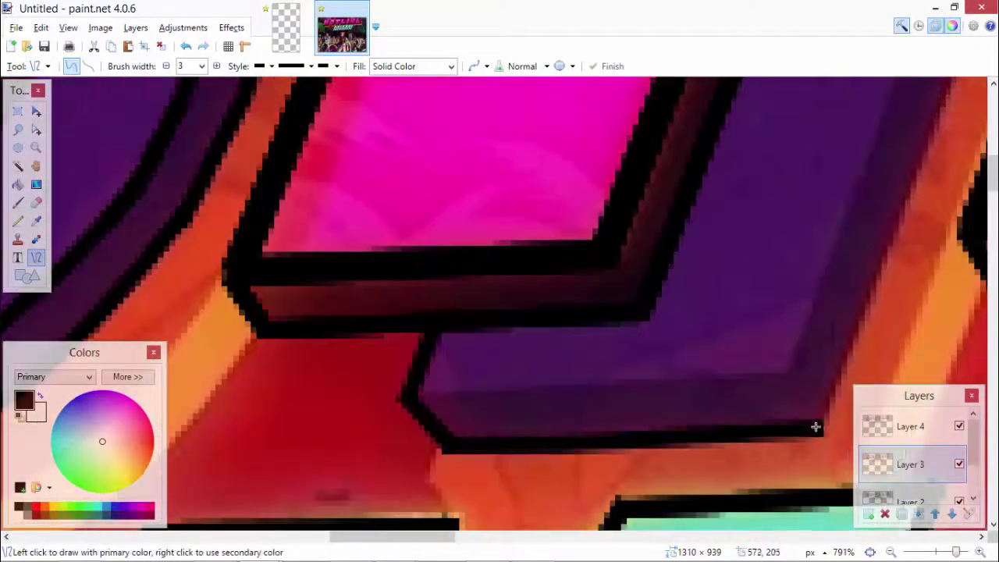
scroll(815, 427, up, 2)
mouse_move(671, 527)
mouse_down()
mouse_move(789, 200)
mouse_move(769, 283)
mouse_up()
scroll(770, 284, down, 2)
scroll(691, 352, down, 1)
Step: Trace the inner edges of the T's purple depth and the short upper edges joining it to the L
drag(253, 297, 557, 278)
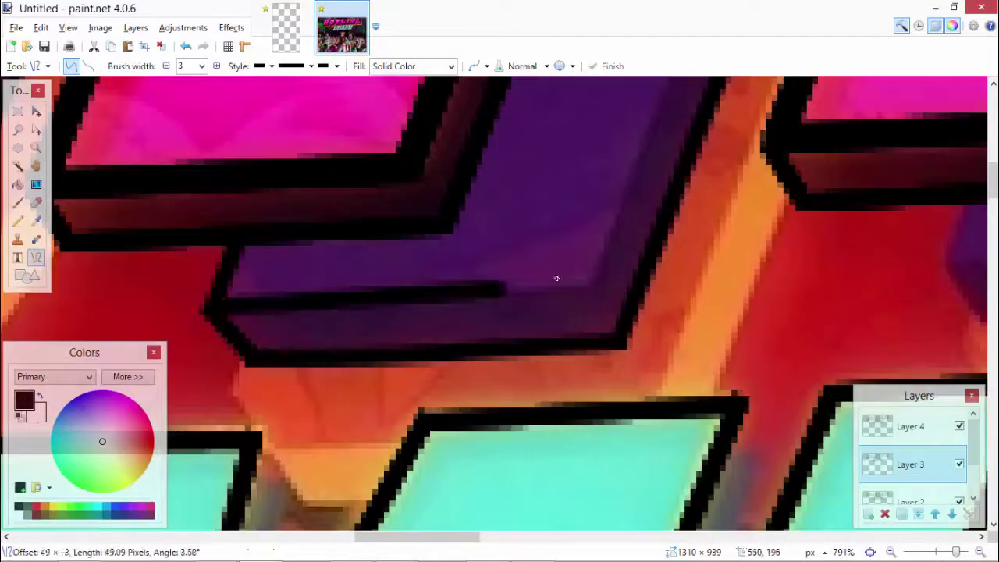
scroll(644, 310, up, 2)
drag(732, 134, 849, 130)
scroll(867, 292, down, 1)
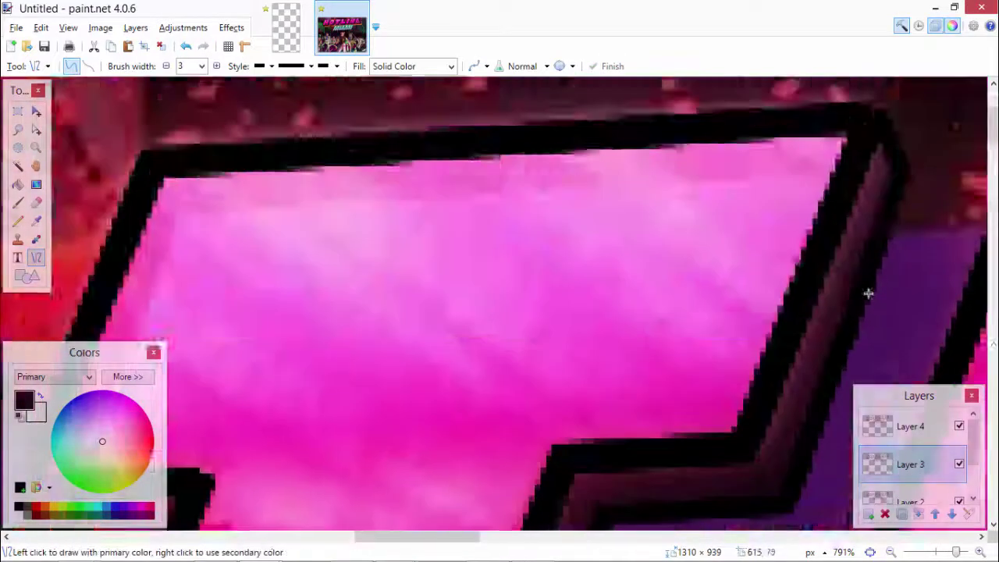
drag(808, 219, 884, 215)
scroll(883, 216, down, 3)
Step: Trace the outer and inner lower edges of the L's purple depth with black lines
scroll(631, 373, up, 3)
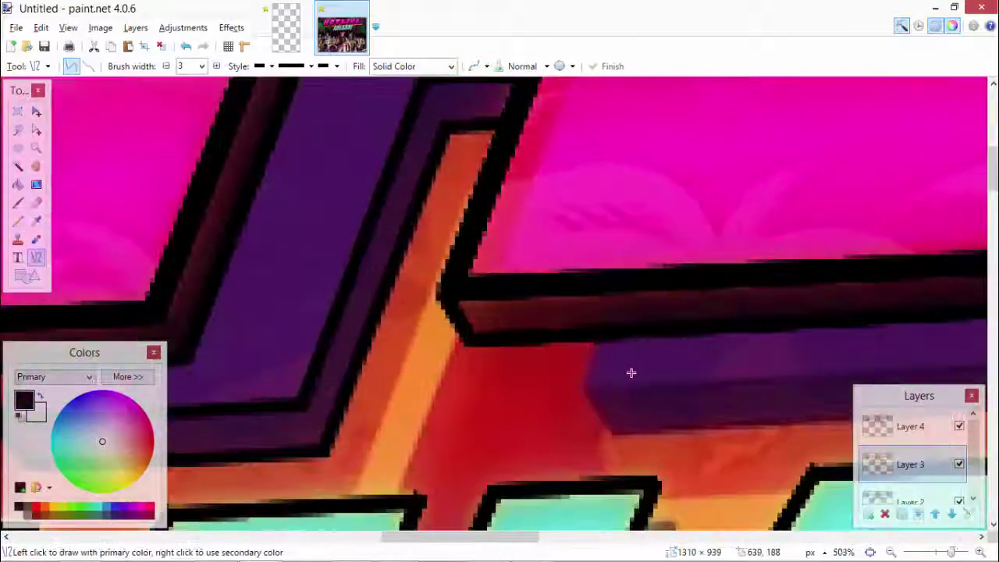
scroll(618, 431, right, 5)
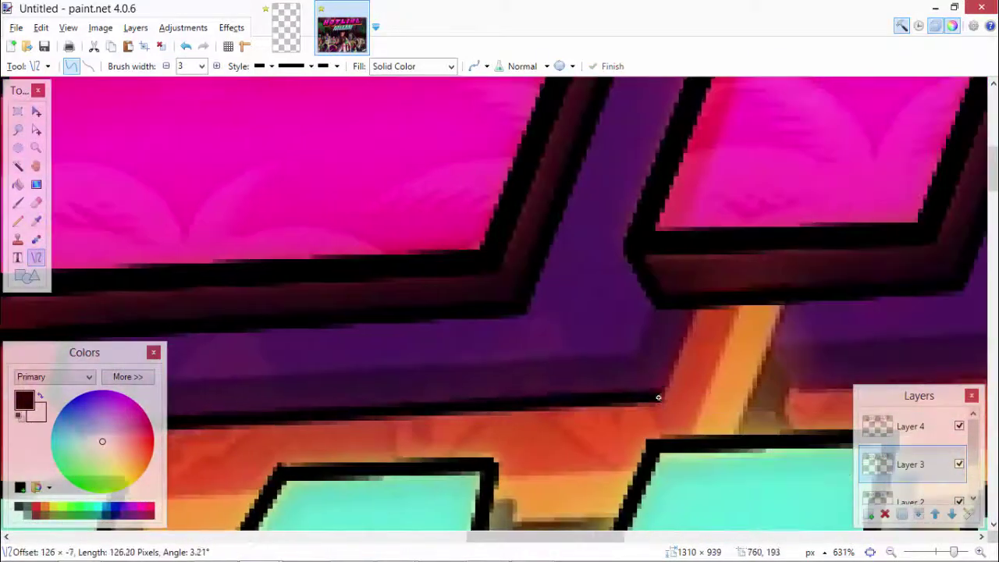
drag(658, 410, 8, 374)
scroll(414, 323, left, 4)
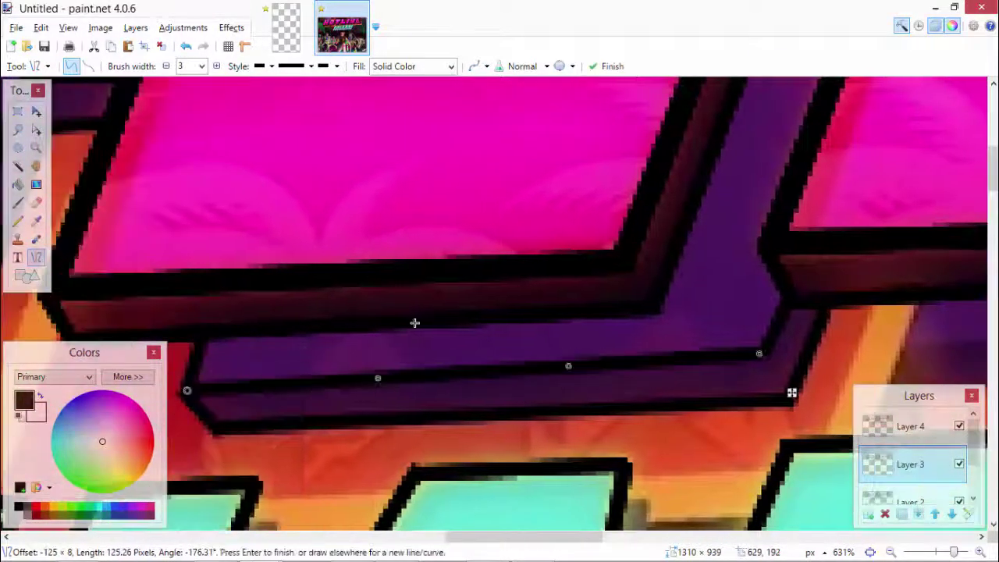
key(Return)
Step: Trace the outer, corner and inner edges of the purple depth beside the L's upright
scroll(734, 333, up, 5)
drag(735, 333, 739, 170)
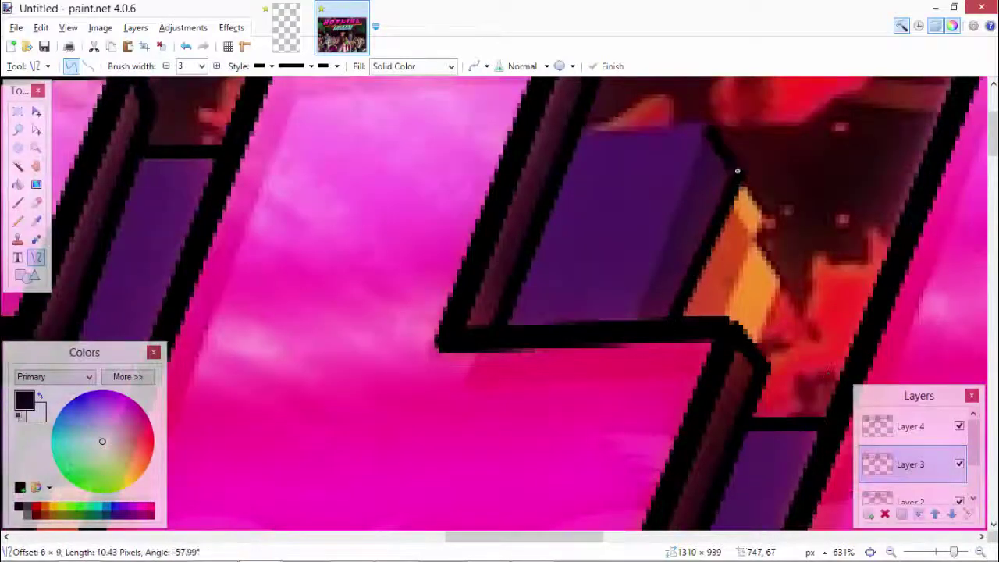
key(Return)
drag(642, 312, 676, 182)
key(Return)
scroll(720, 325, down, 5)
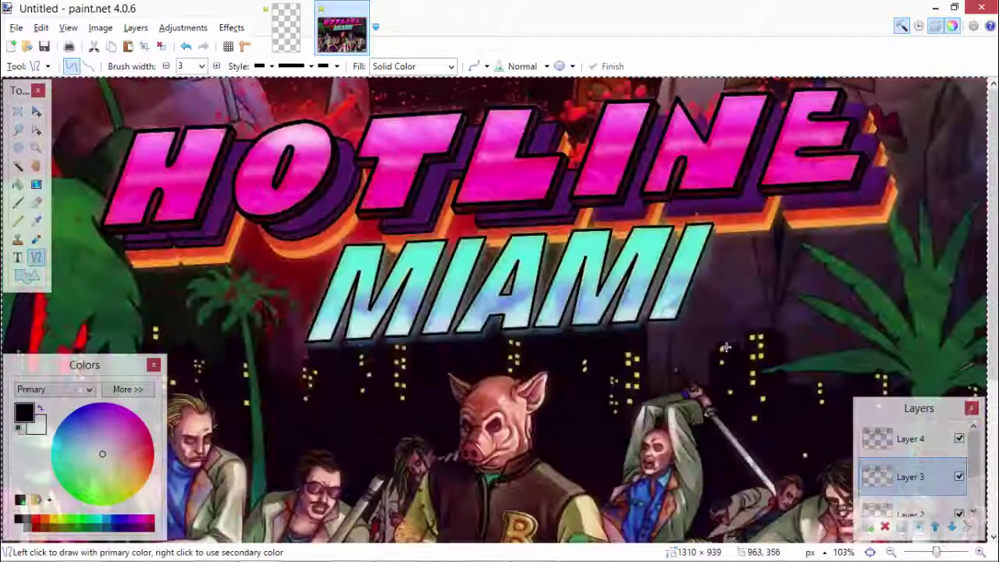
Step: Trace the outer and inner edges of the I's purple depth in black
scroll(337, 330, up, 5)
scroll(336, 330, down, 3)
drag(378, 235, 401, 190)
drag(404, 276, 708, 273)
mouse_move(708, 273)
mouse_down()
mouse_move(743, 177)
mouse_move(379, 234)
mouse_up()
key(Return)
scroll(781, 239, down, 8)
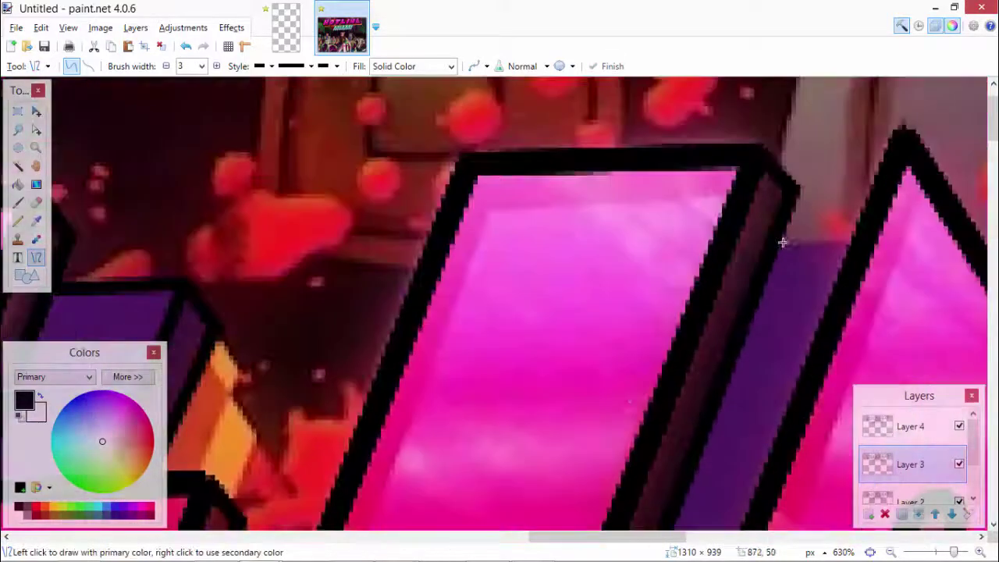
Step: Trace the notched outer and inner lower edges of the N's purple depth, ending at the E
scroll(546, 265, up, 8)
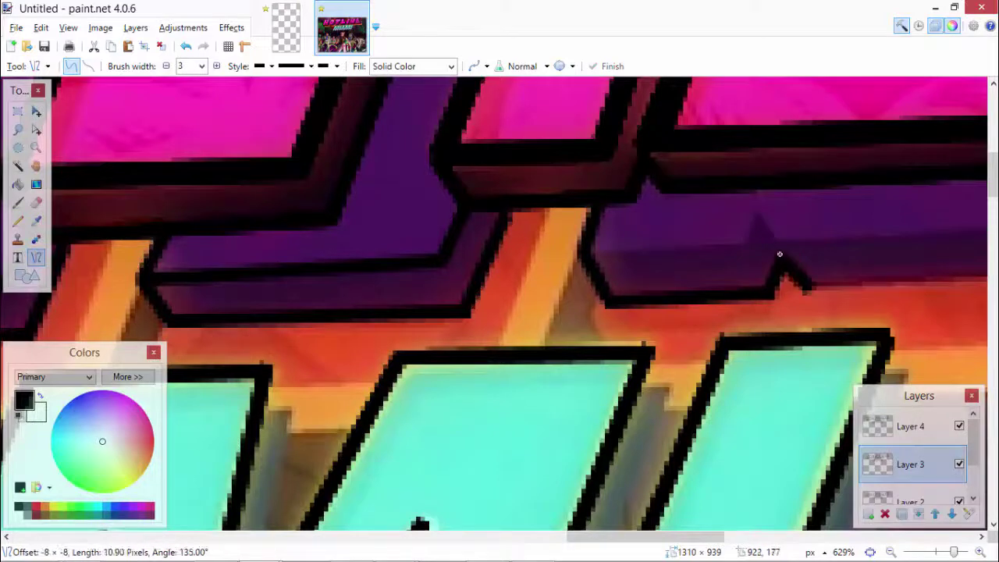
scroll(779, 253, right, 5)
mouse_move(435, 283)
mouse_down()
mouse_move(814, 261)
mouse_move(848, 168)
mouse_up()
drag(220, 248, 369, 247)
mouse_move(382, 204)
mouse_down()
mouse_move(369, 247)
mouse_move(785, 221)
mouse_move(804, 171)
mouse_up()
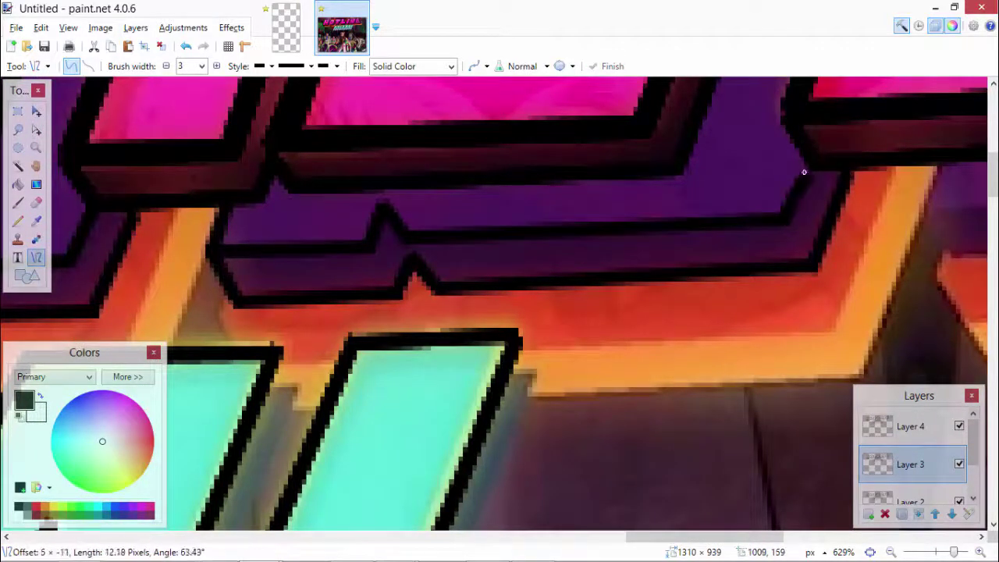
scroll(763, 285, up, 3)
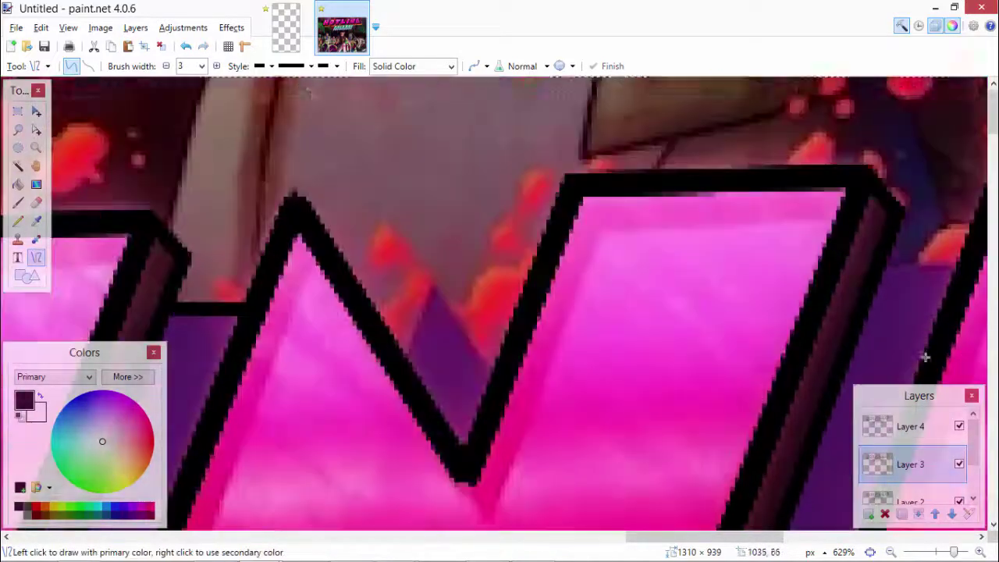
Step: Trace the outer and inner edges of the purple depth around the E's bottom arm
key(ctrl+b)
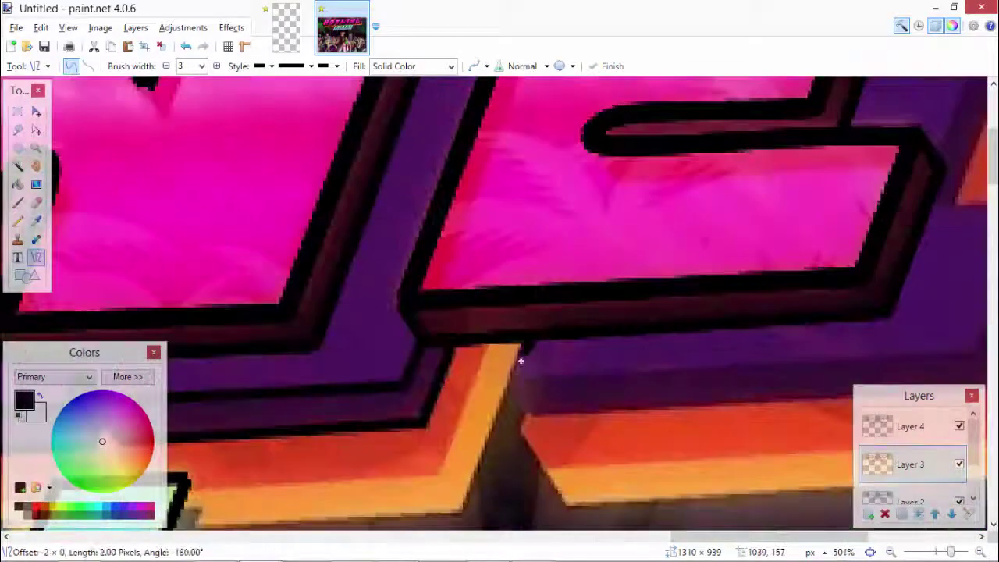
mouse_move(519, 415)
mouse_down()
mouse_move(887, 407)
mouse_move(790, 414)
mouse_move(816, 232)
mouse_up()
drag(283, 377, 738, 353)
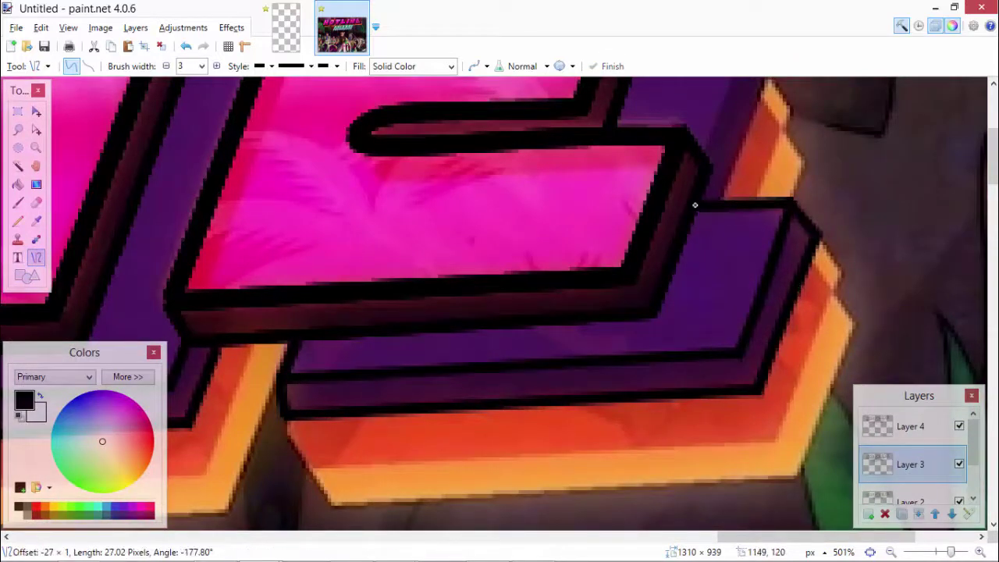
Step: Trace the purple depth edges behind the E's middle and top arms
scroll(703, 289, up, 2)
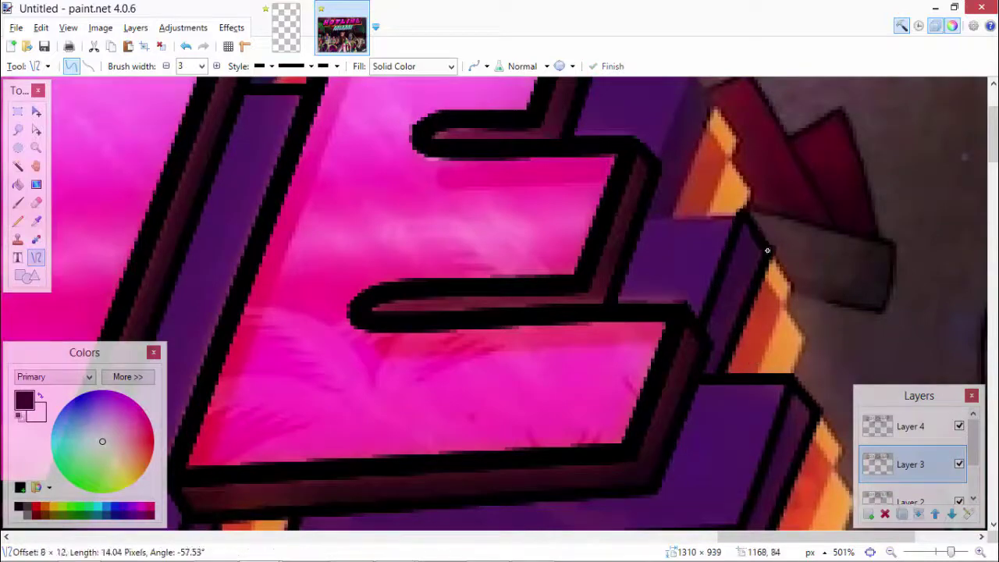
scroll(680, 250, up, 2)
mouse_move(669, 227)
mouse_down()
mouse_move(680, 249)
mouse_move(718, 225)
mouse_up()
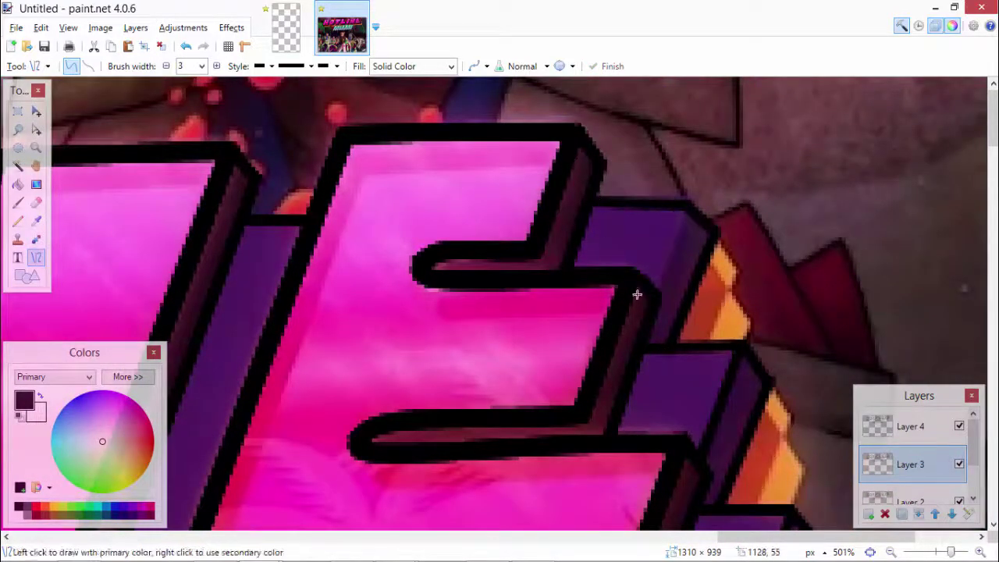
Step: Hide the Background layer temporarily to inspect the traced HOTLINE and MIAMI outlines
ctrl+scroll(687, 211, down, 5)
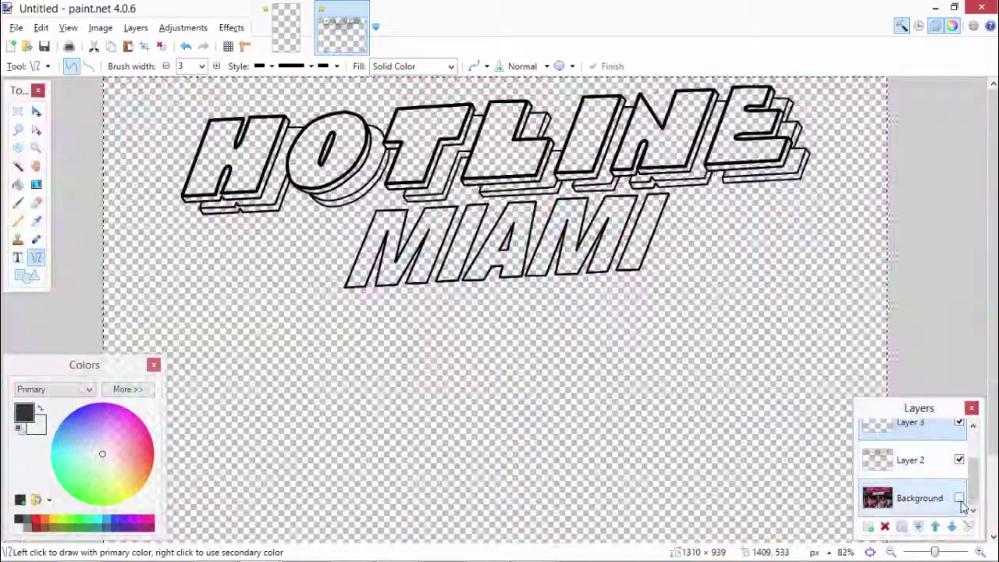
ctrl+scroll(234, 265, up, 3)
ctrl+scroll(210, 258, down, 6)
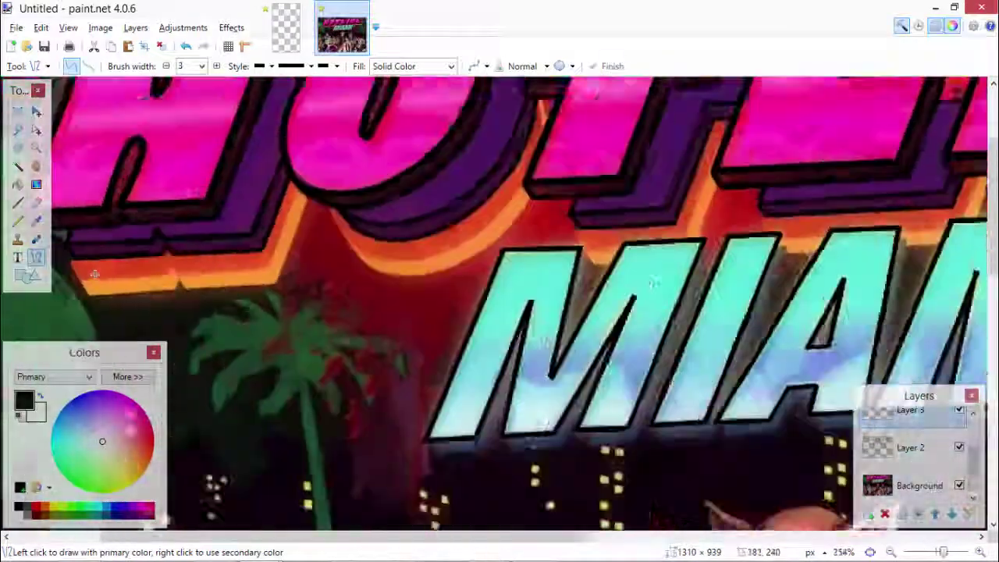
Step: Make Layer 4 active, hide Layer 2, and set the Line/Curve tool's brush width to 3
click(869, 527)
key(s)
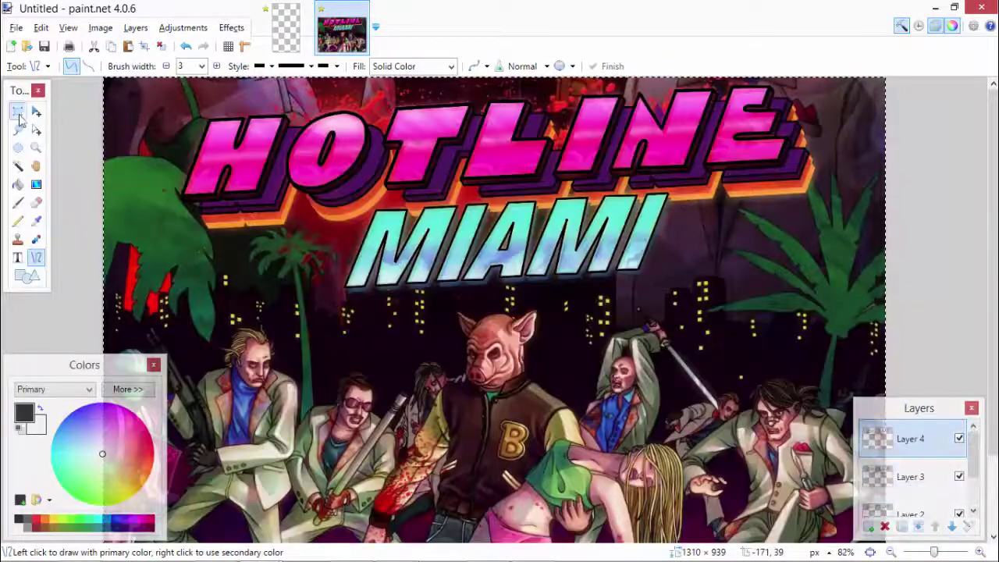
click(874, 483)
click(909, 437)
key(m)
key(o)
ctrl+scroll(91, 278, up, 3)
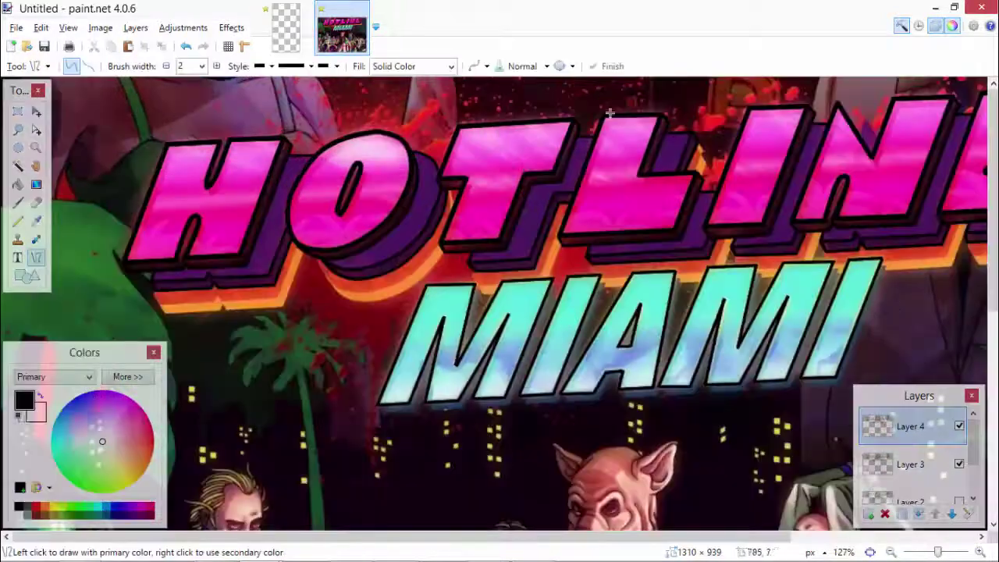
ctrl+scroll(92, 278, up, 4)
click(201, 66)
click(187, 120)
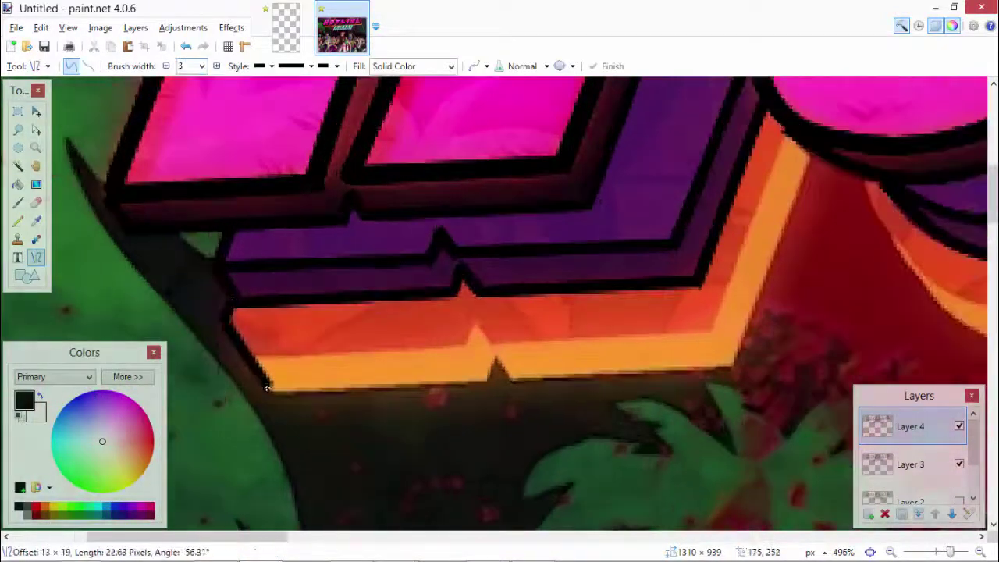
Step: Trace the H's orange depth, drawing its notched outer edge and the dividing line between the two orange bands
mouse_move(267, 388)
mouse_down()
mouse_move(453, 395)
mouse_move(484, 383)
mouse_up()
mouse_move(496, 359)
mouse_down()
mouse_move(484, 383)
mouse_move(730, 362)
mouse_up()
mouse_move(803, 140)
mouse_down()
mouse_move(734, 361)
mouse_move(707, 336)
mouse_up()
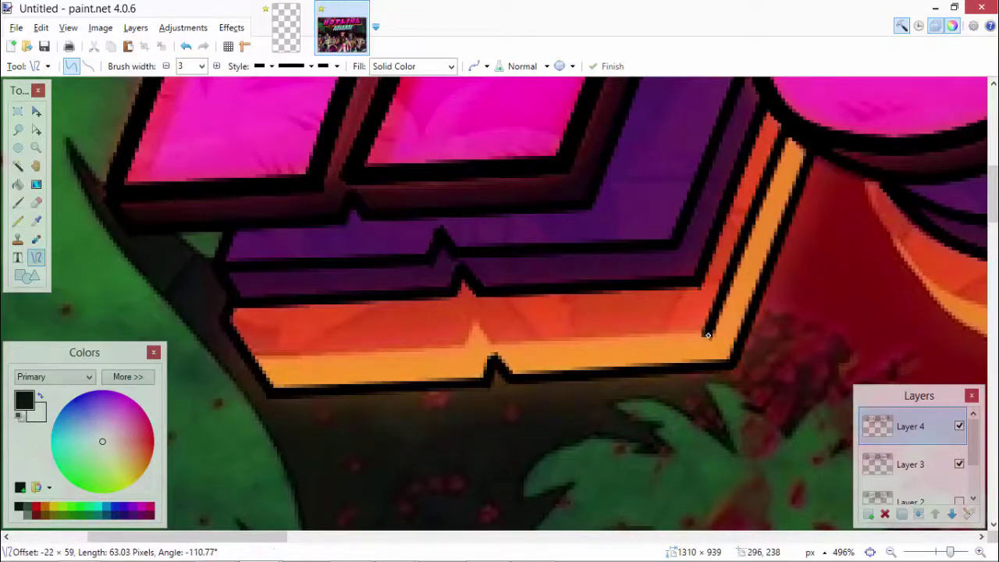
drag(490, 338, 708, 332)
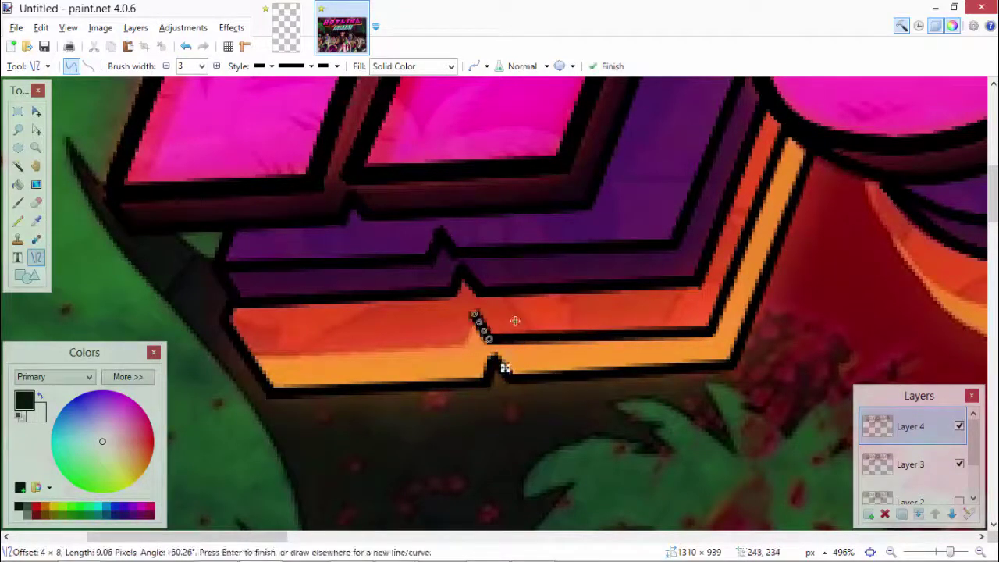
drag(466, 360, 245, 351)
Step: Trace the curved dividing line between the O's two orange depth bands up to the T's lower-left corner
scroll(865, 263, right, 5)
scroll(350, 331, up, 2)
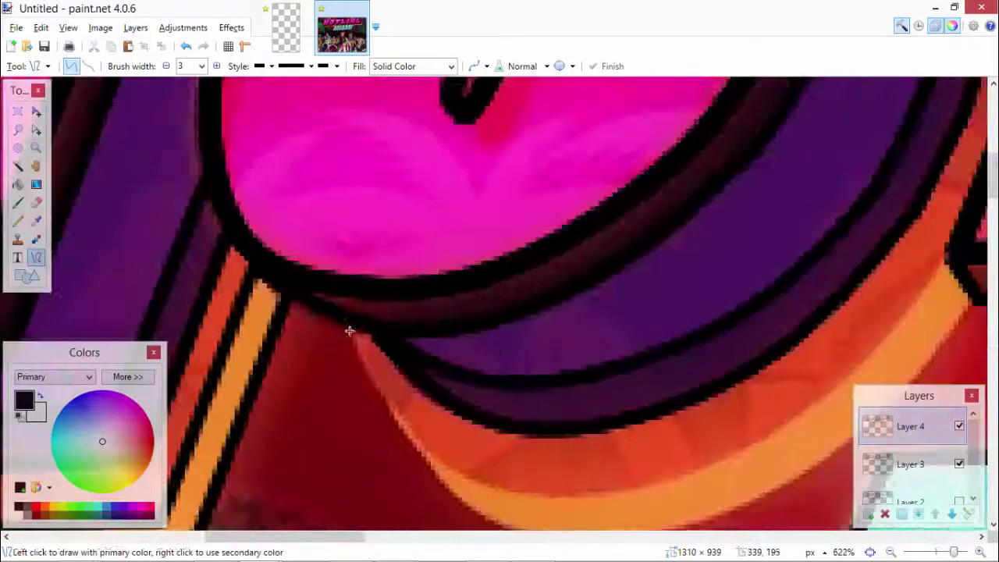
drag(350, 331, 669, 479)
mouse_move(546, 421)
mouse_down()
mouse_move(453, 380)
mouse_move(427, 448)
mouse_up()
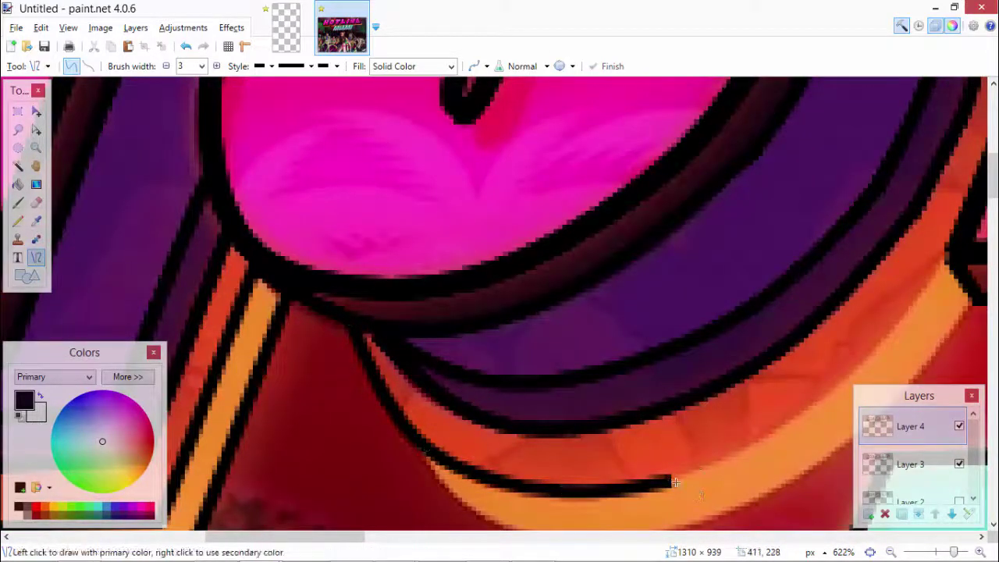
drag(667, 482, 946, 258)
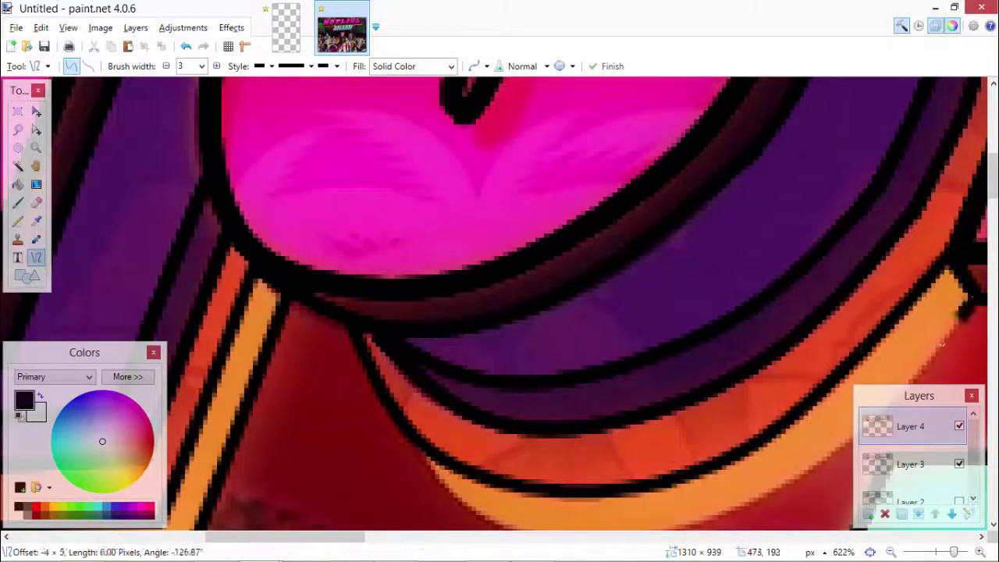
Step: Trace the outer edge of the O's light-orange depth with a black line bent to follow the curve
scroll(942, 343, down, 3)
drag(974, 123, 408, 258)
drag(597, 213, 546, 350)
drag(785, 169, 819, 282)
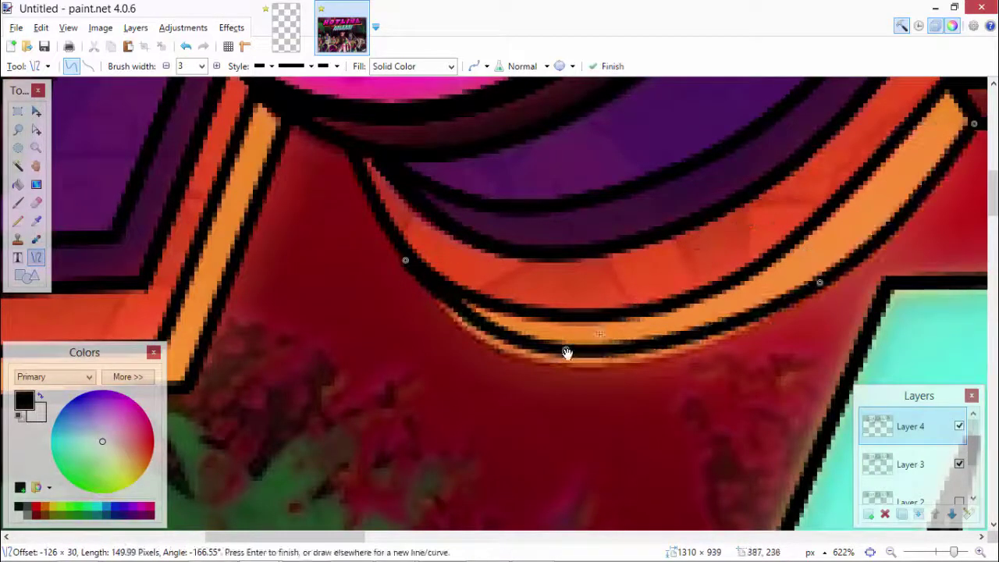
mouse_move(568, 353)
mouse_down()
mouse_move(570, 372)
mouse_move(568, 355)
mouse_up()
drag(807, 290, 818, 282)
key(Return)
scroll(395, 325, down, 3)
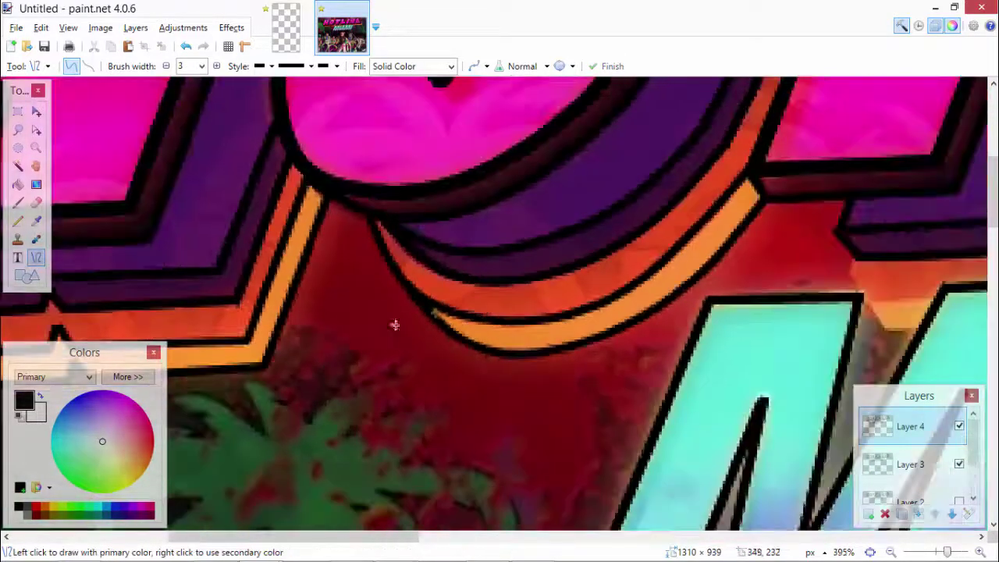
Step: Trace the small orange depth edges in the gap between the O's purple depth and the T's stem
scroll(786, 323, up, 3)
mouse_move(743, 145)
mouse_down()
mouse_move(771, 331)
mouse_move(802, 193)
mouse_up()
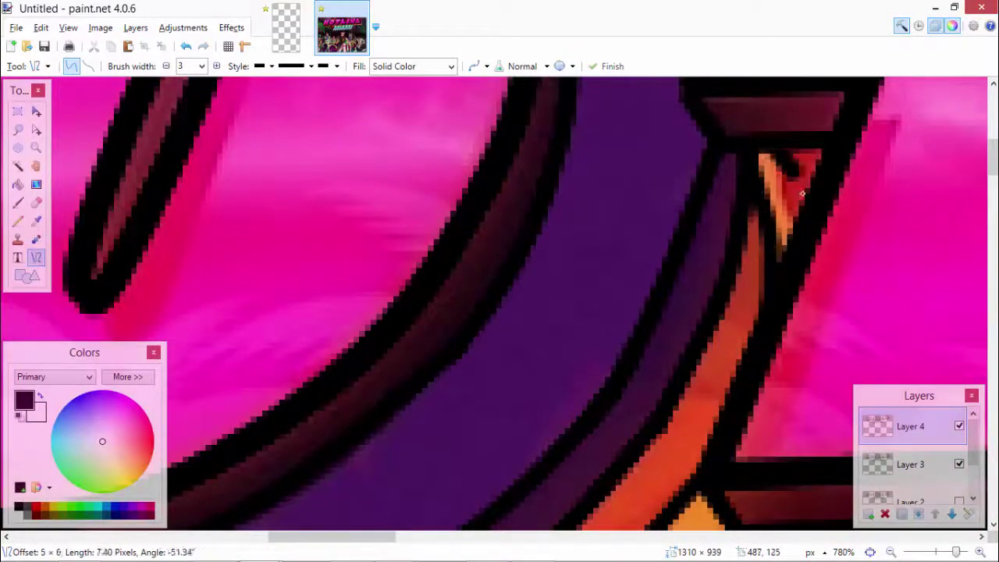
key(Return)
scroll(827, 169, down, 8)
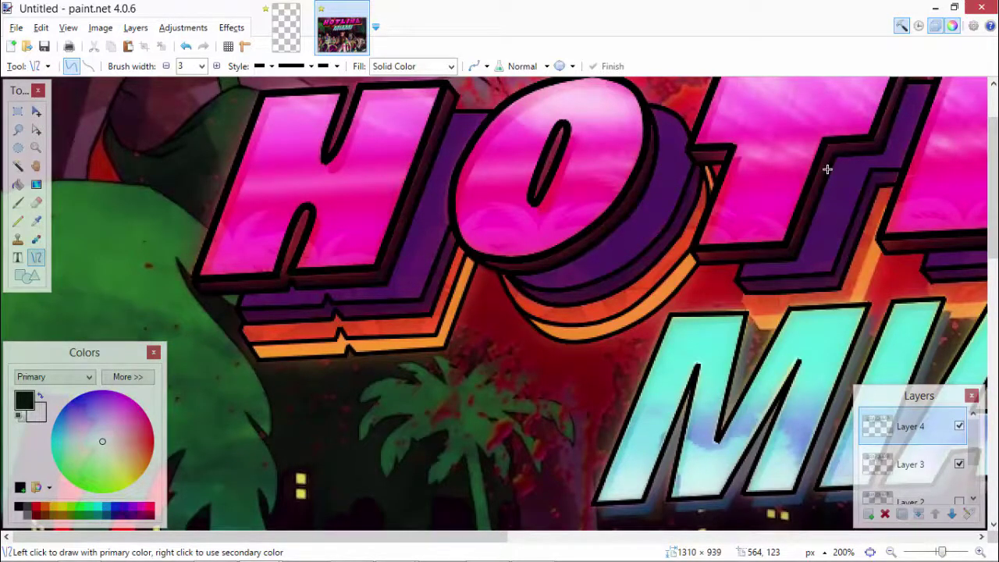
Step: Trace the outer and dividing edges of the T's orange depth down to MIAMI and up to the L
scroll(827, 168, up, 6)
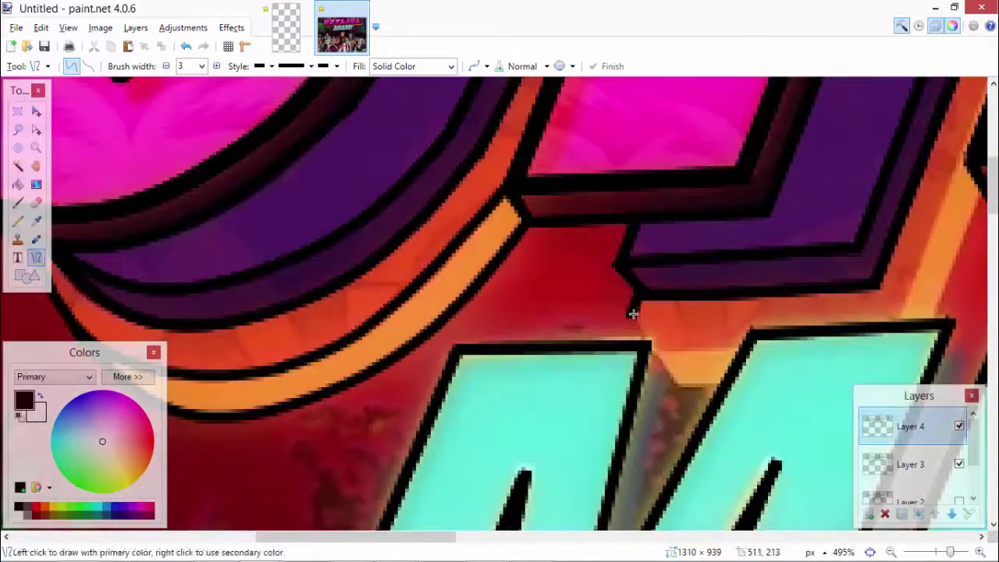
scroll(728, 355, down, 5)
scroll(738, 377, up, 4)
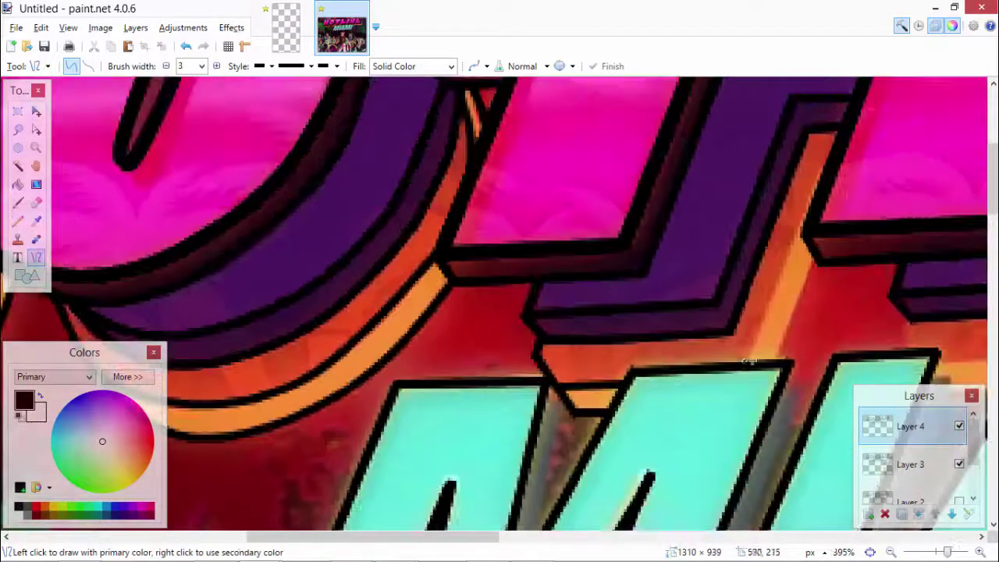
drag(738, 376, 825, 170)
scroll(936, 296, down, 5)
scroll(948, 298, up, 6)
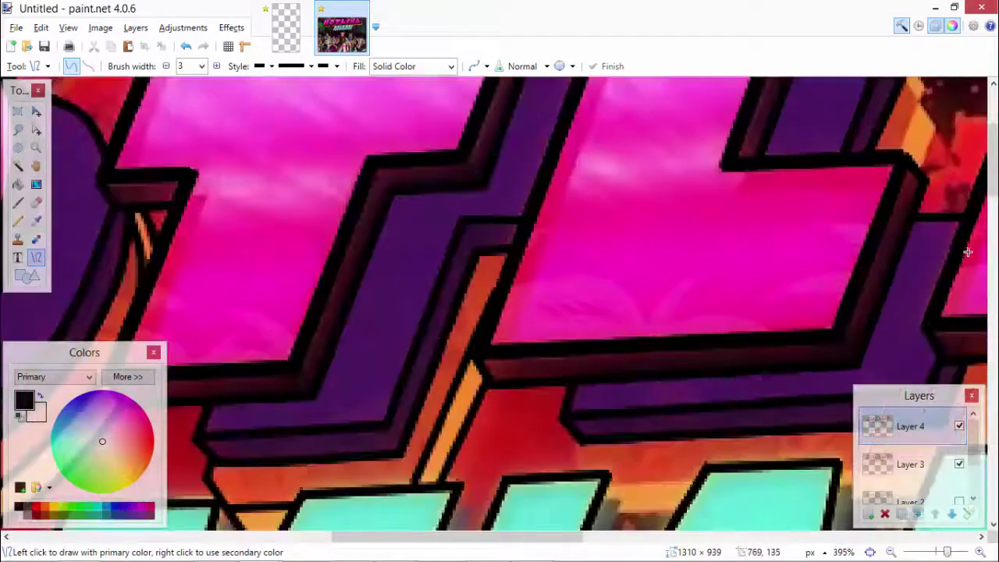
Step: Trace the orange depth edges above the L's foot and the parallel orange edges in the gap between the I and N
mouse_move(897, 234)
mouse_down()
mouse_move(925, 308)
mouse_move(901, 290)
mouse_move(906, 210)
mouse_up()
scroll(933, 275, down, 6)
scroll(742, 289, up, 5)
drag(651, 263, 686, 178)
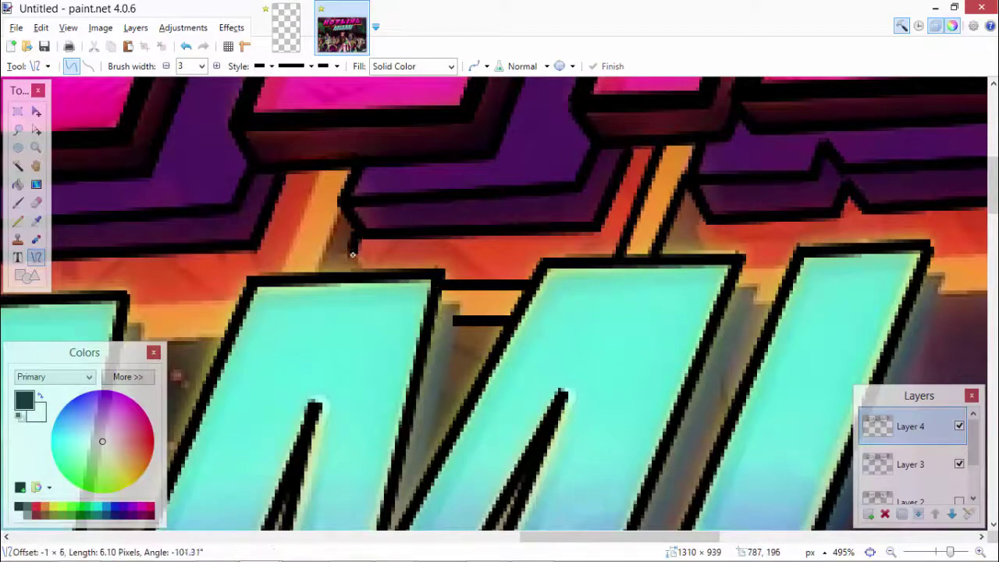
Step: Trace the L's and I's remaining orange depth edges, including the slanted strip between them and the horizontal bands behind MIAMI
scroll(318, 168, down, 3)
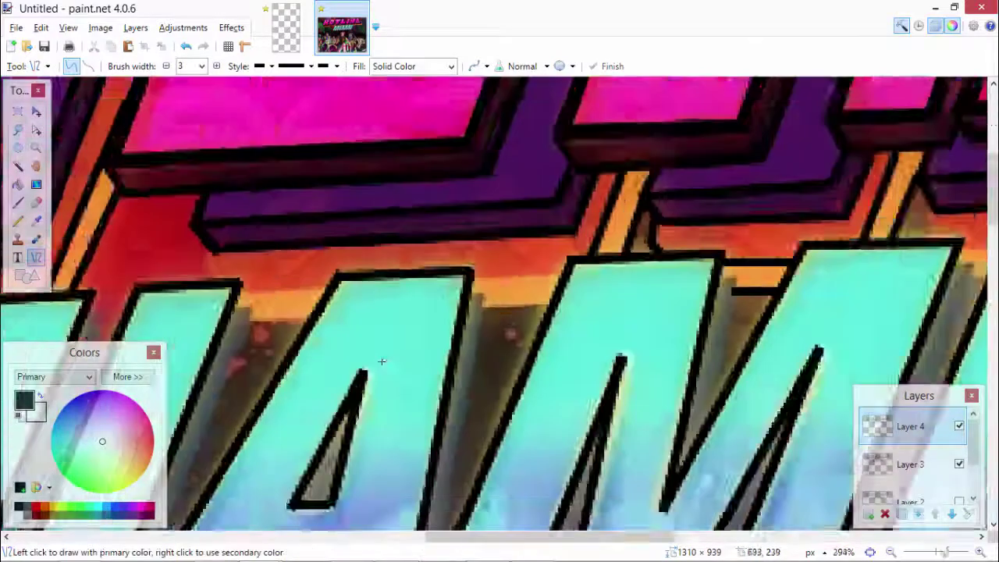
scroll(380, 357, up, 3)
drag(525, 256, 537, 256)
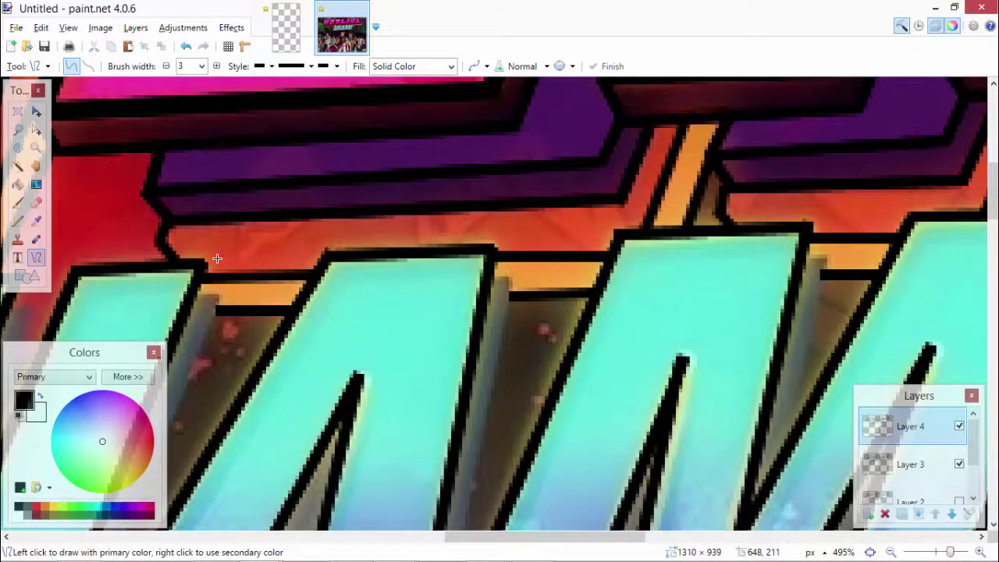
scroll(217, 258, down, 3)
scroll(758, 234, up, 4)
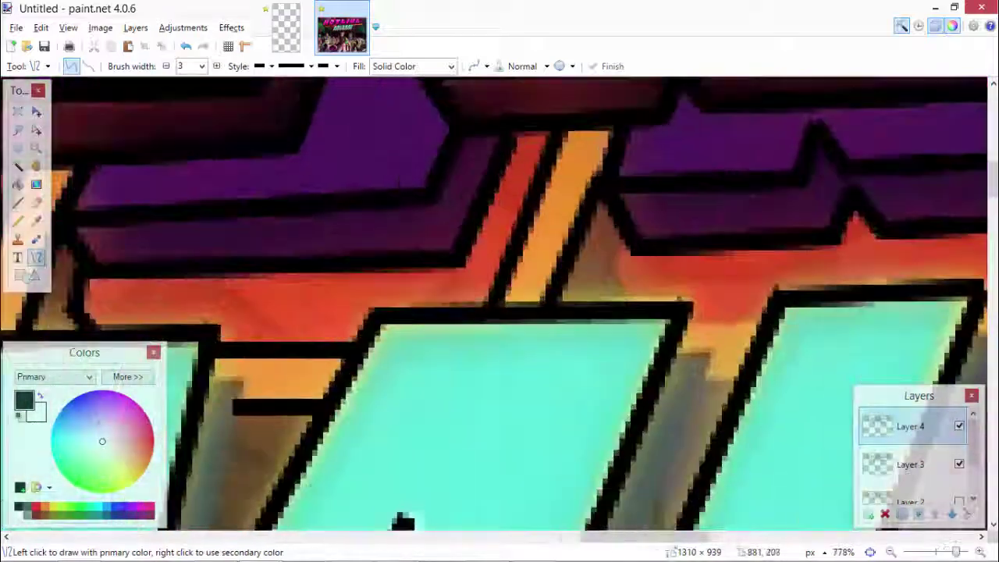
Step: Trace the N's orange depth from its notched left end along the dividing and outer edges up to the E
drag(616, 234, 633, 292)
drag(701, 330, 789, 329)
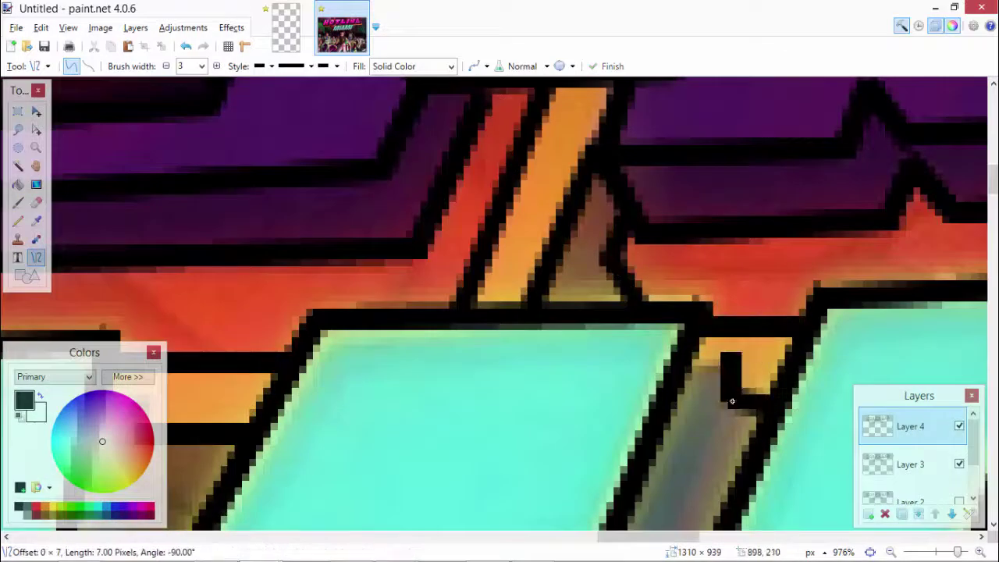
scroll(707, 412, down, 3)
scroll(640, 375, up, 2)
drag(613, 303, 858, 286)
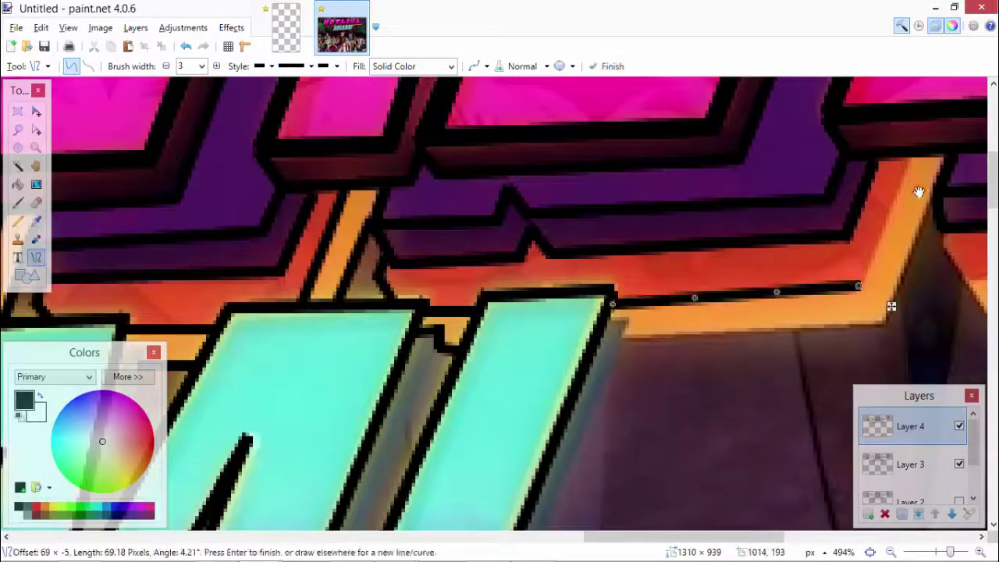
drag(616, 338, 882, 320)
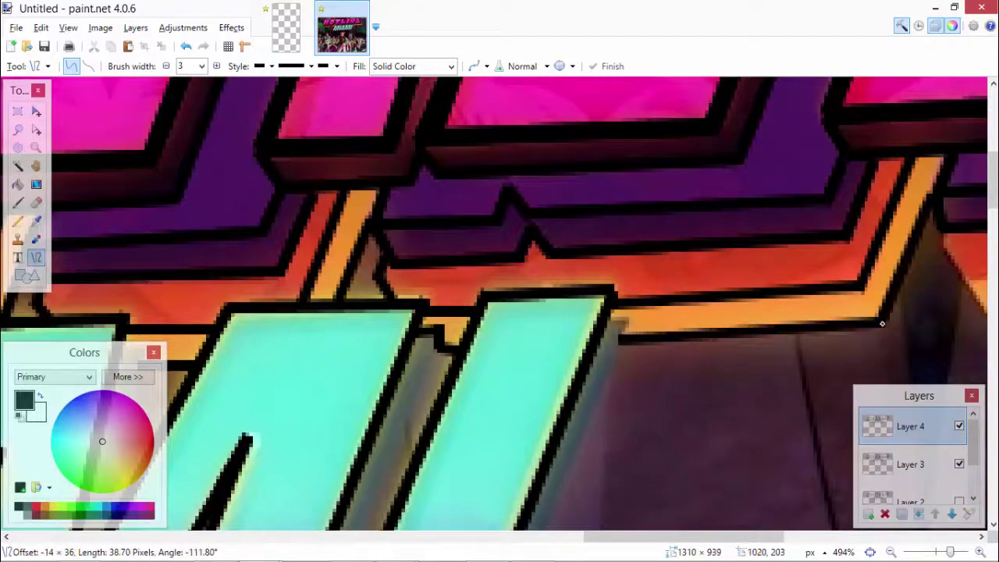
Step: Trace the left end, bottom edge and dividing line of the E's orange depth
scroll(940, 267, down, 4)
scroll(614, 190, up, 3)
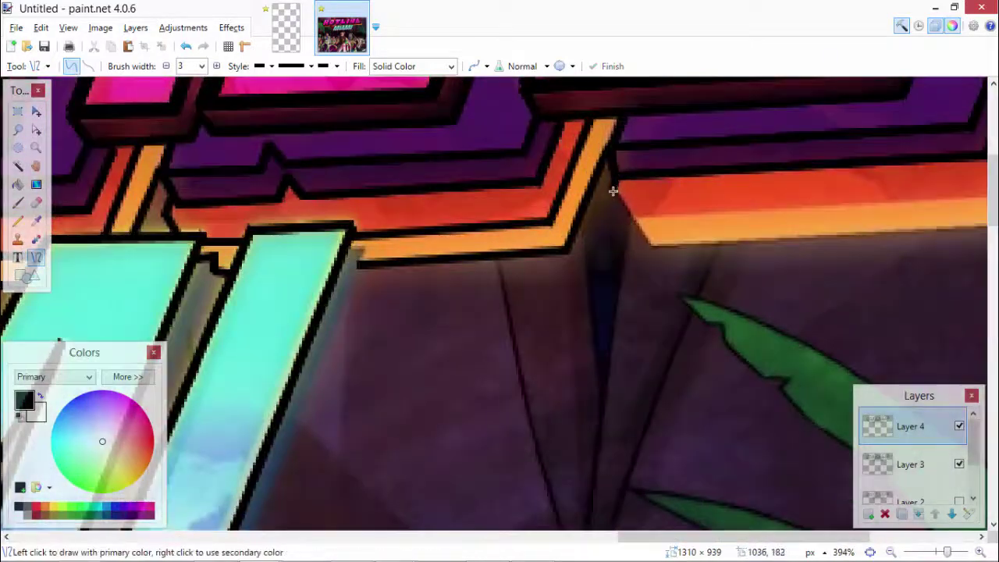
drag(788, 243, 728, 225)
scroll(775, 105, up, 2)
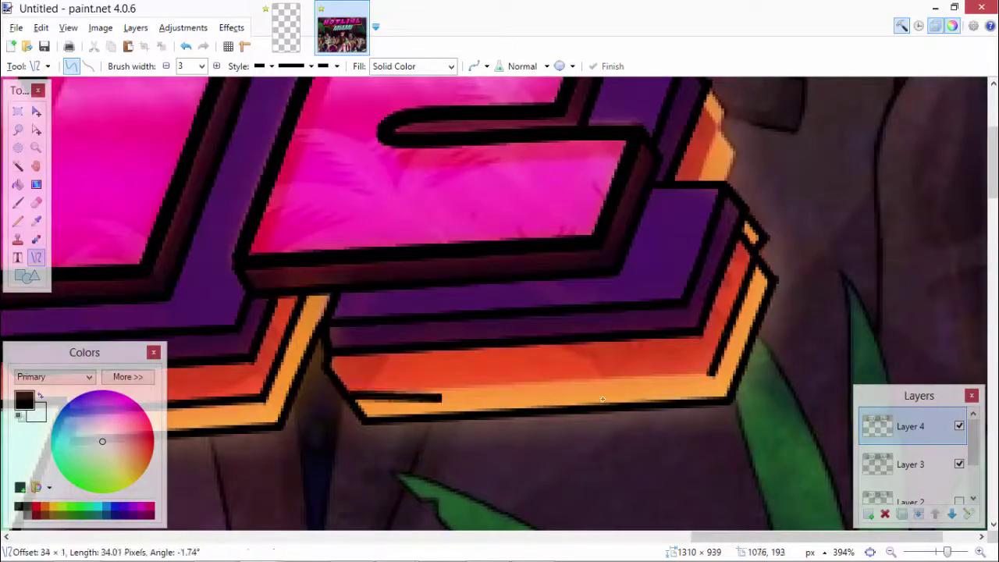
Step: Trace the small stepped orange depth edges along the right ends of the E's arms
scroll(733, 337, up, 2)
drag(700, 286, 742, 337)
drag(682, 379, 714, 292)
drag(702, 250, 728, 263)
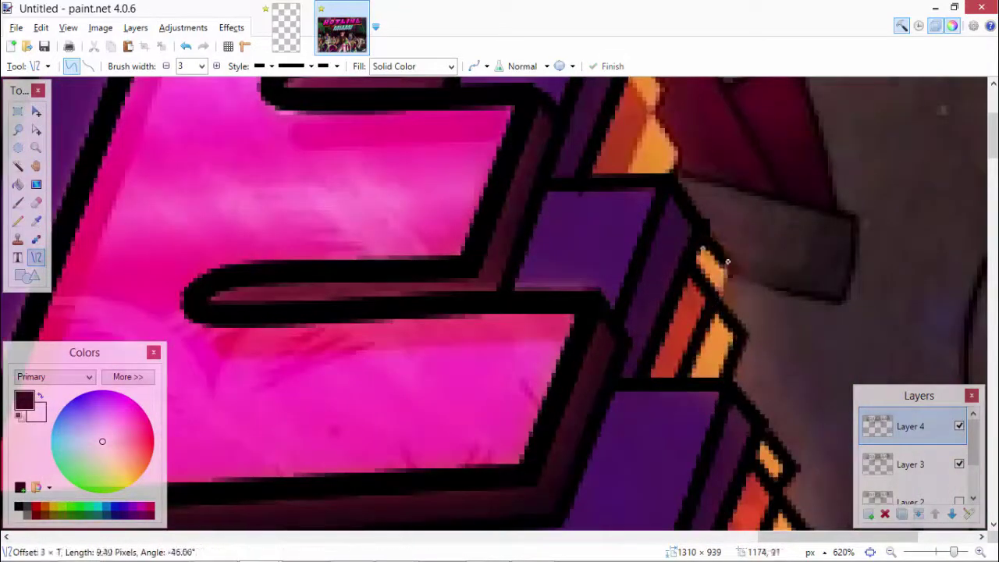
scroll(760, 209, up, 1)
drag(618, 156, 682, 241)
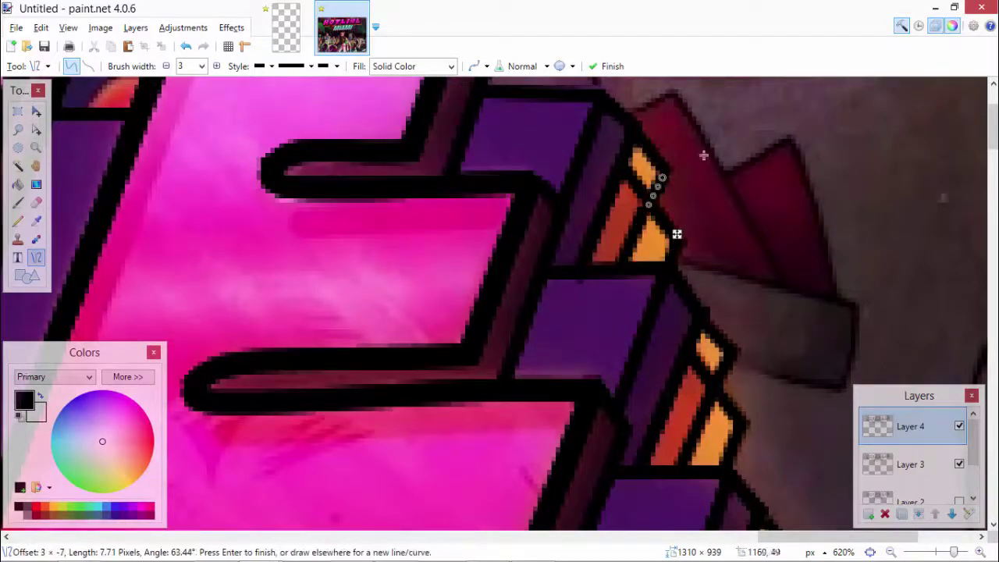
key(Return)
Step: Show the Background image again and set the line's brush width to 2
scroll(703, 155, down, 6)
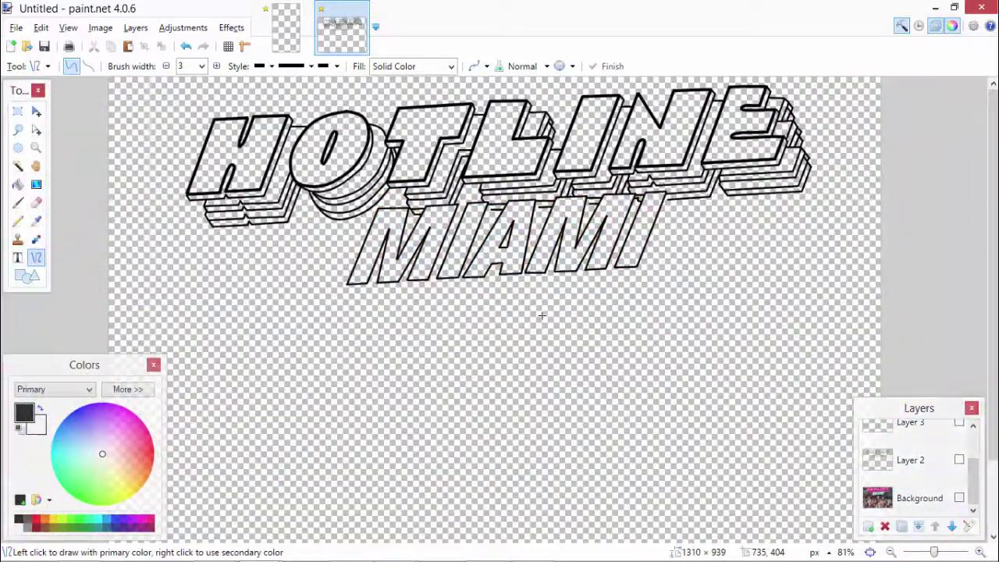
click(959, 498)
scroll(554, 335, up, 4)
key(ctrl+shift+n)
click(200, 67)
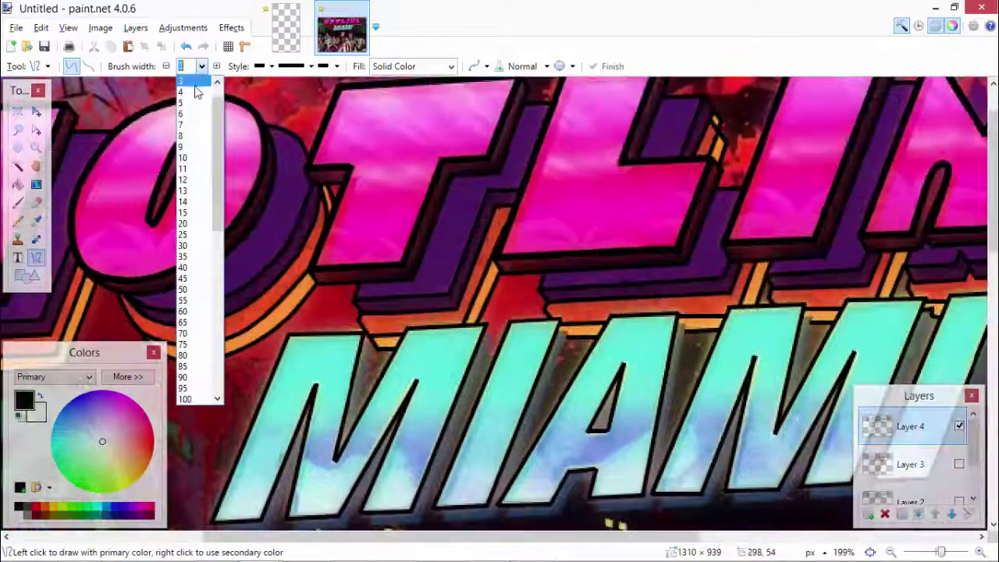
click(195, 80)
scroll(511, 329, up, 5)
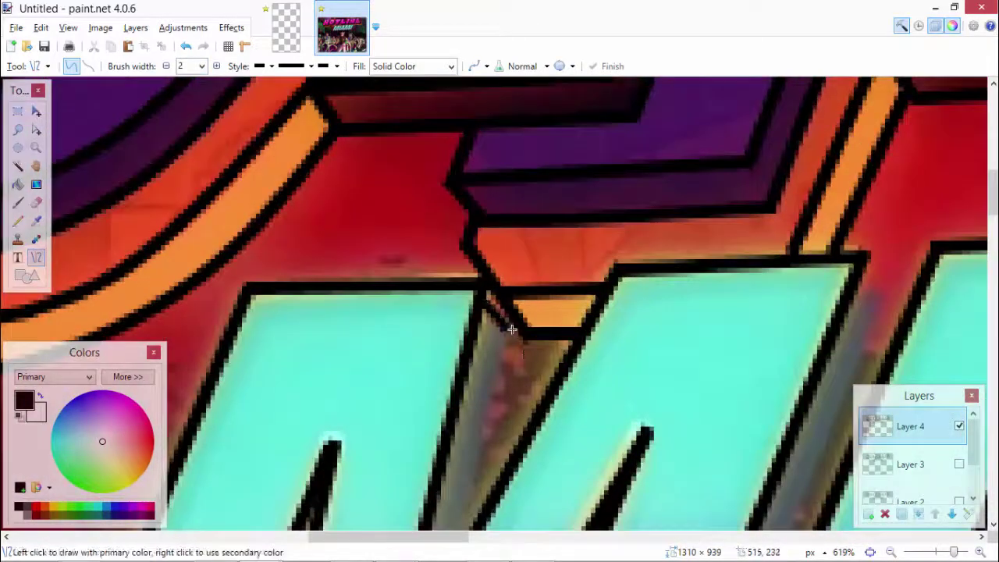
scroll(511, 329, down, 3)
drag(445, 414, 501, 204)
scroll(502, 204, down, 2)
scroll(501, 394, up, 2)
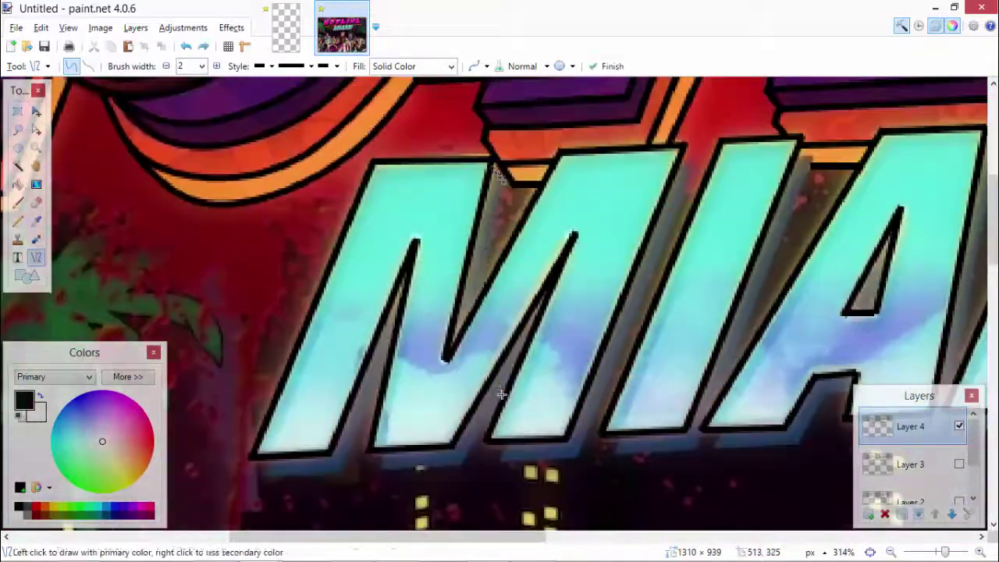
Step: Add a new layer above Layer 4 and return to the Line/Curve tool
key(ctrl+b)
key(s)
key(ctrl+a)
click(882, 529)
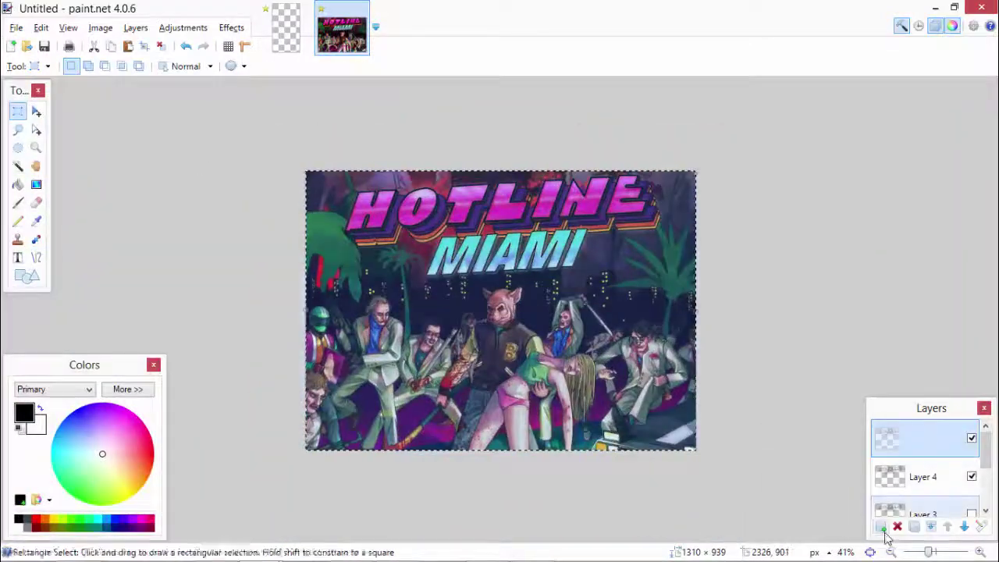
key(m)
scroll(316, 286, up, 4)
key(o)
Step: Trace the blue depth edges of MIAMI's first M around its left foot and inside its upper notch
scroll(316, 286, up, 5)
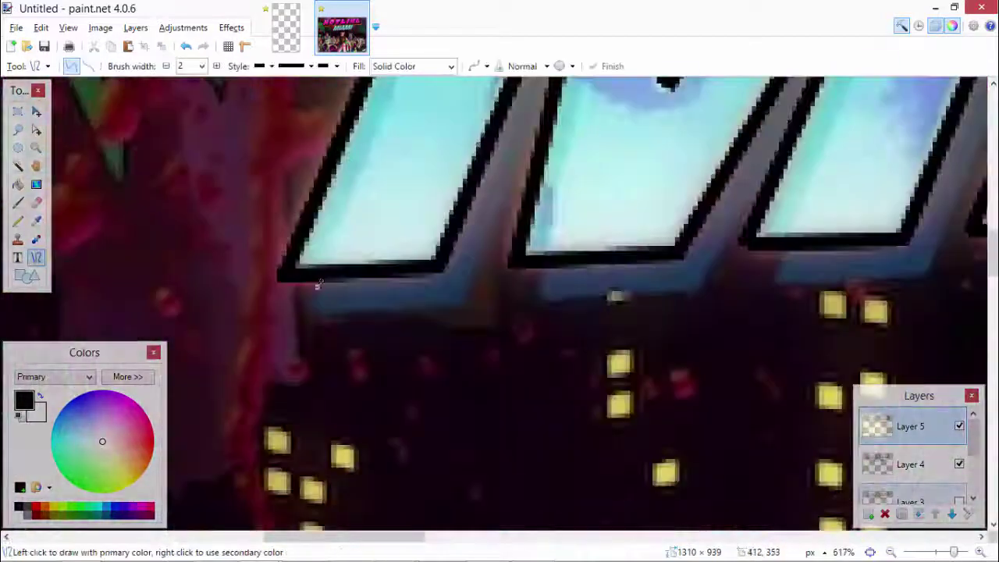
key(Return)
scroll(749, 246, up, 5)
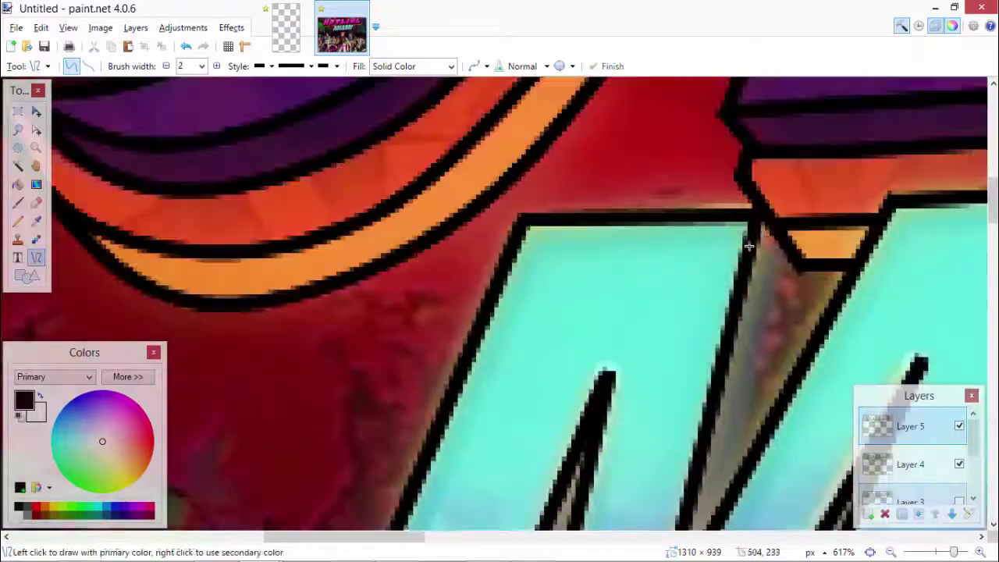
scroll(782, 261, down, 2)
scroll(537, 344, down, 5)
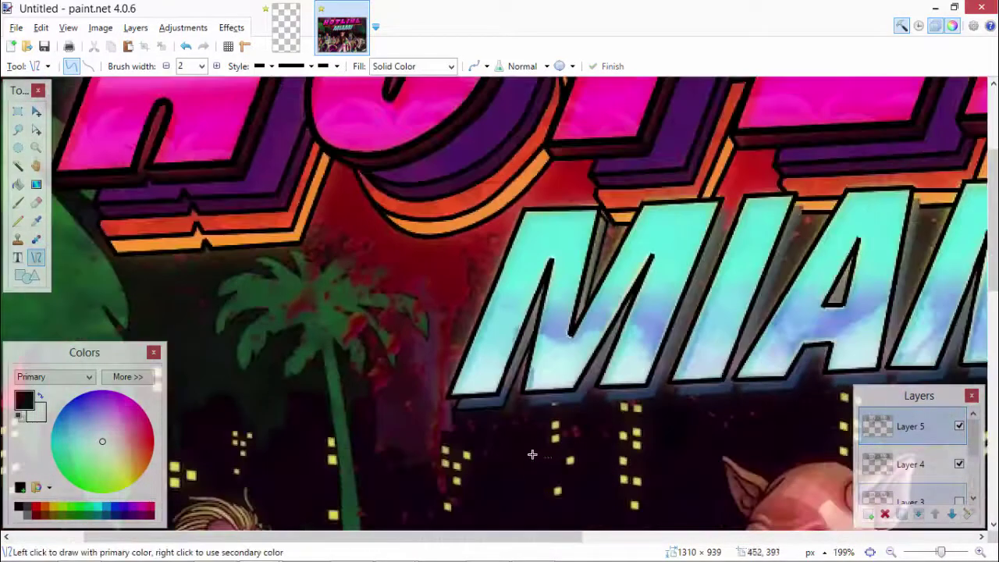
Step: Trace the blue depth edges under the first M's middle and right feet and up its right side
scroll(537, 344, up, 6)
drag(729, 373, 806, 260)
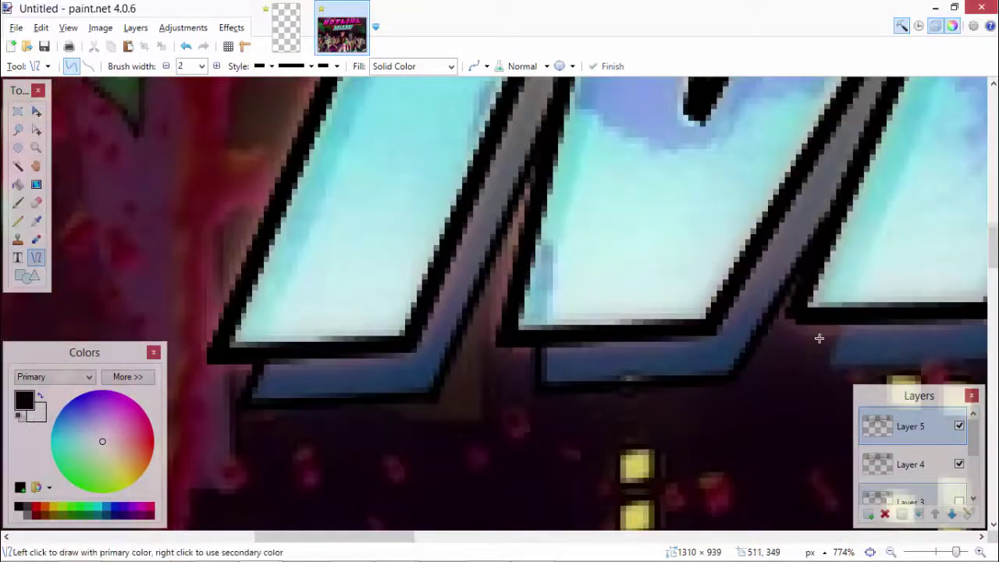
scroll(819, 338, down, 5)
scroll(691, 347, up, 4)
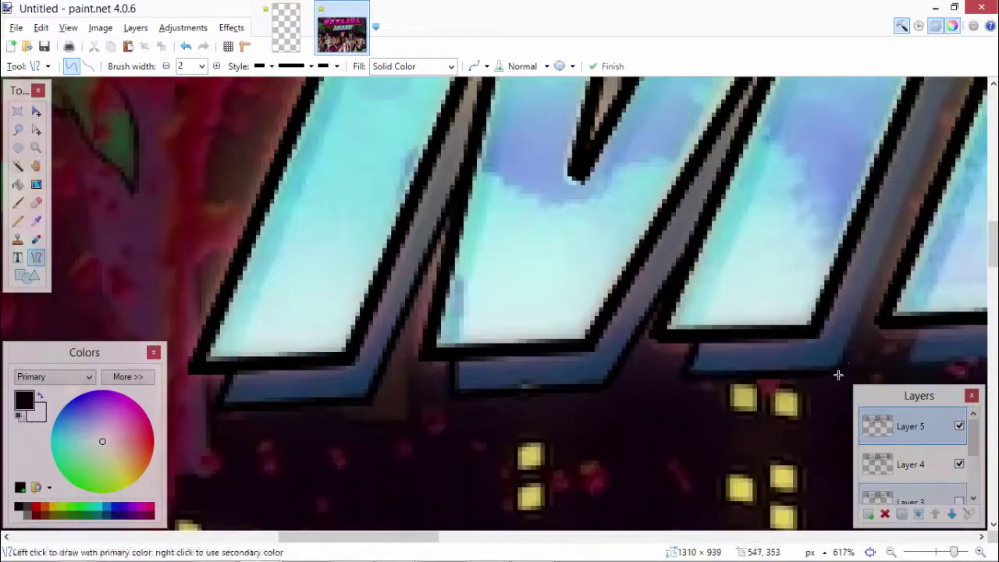
drag(838, 374, 767, 142)
scroll(762, 143, down, 4)
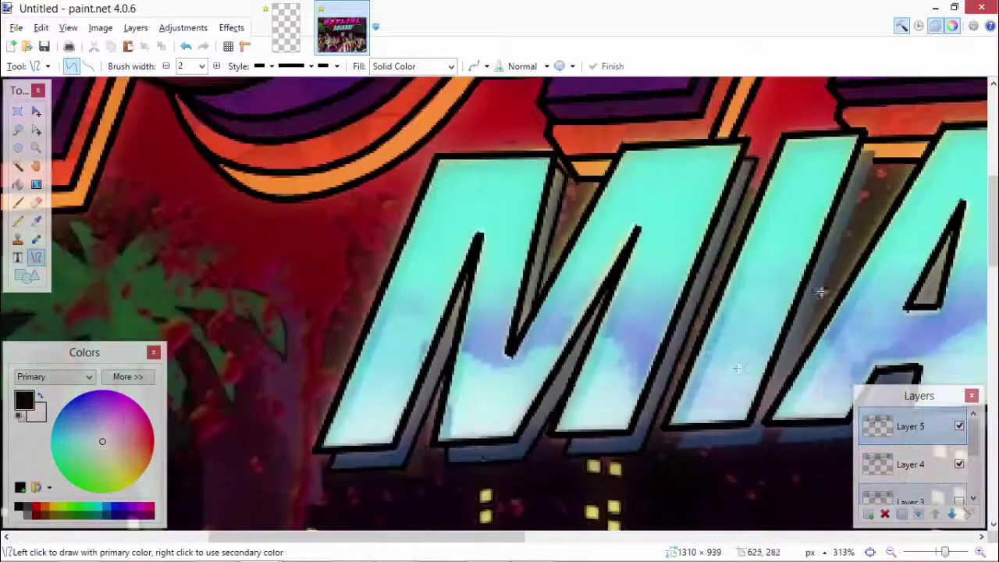
Step: Trace the blue depth of MIAMI's first I along its bottom and up its right side
scroll(646, 307, up, 6)
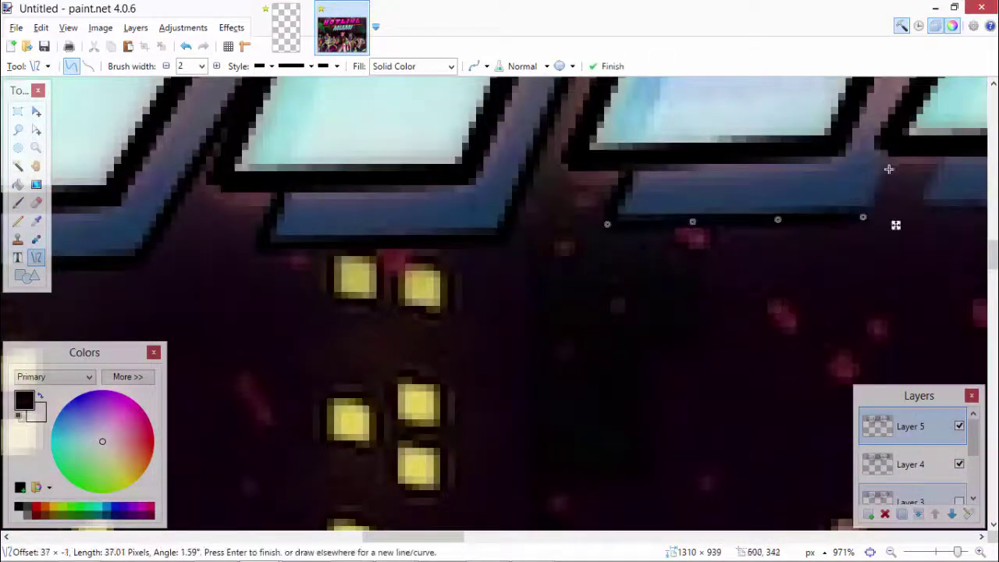
key(Return)
scroll(886, 162, down, 6)
scroll(550, 327, up, 5)
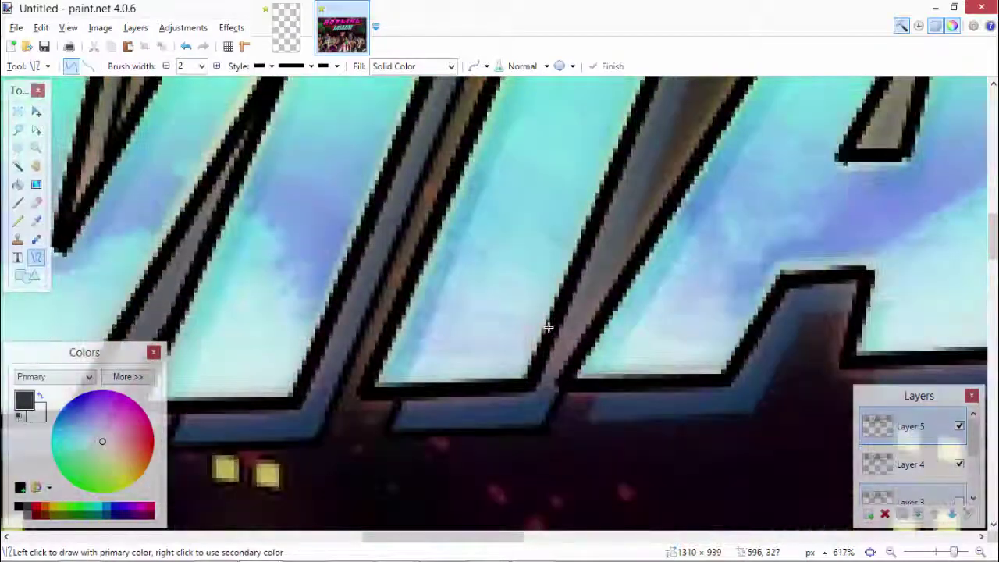
drag(590, 331, 789, 115)
key(Return)
scroll(766, 155, down, 6)
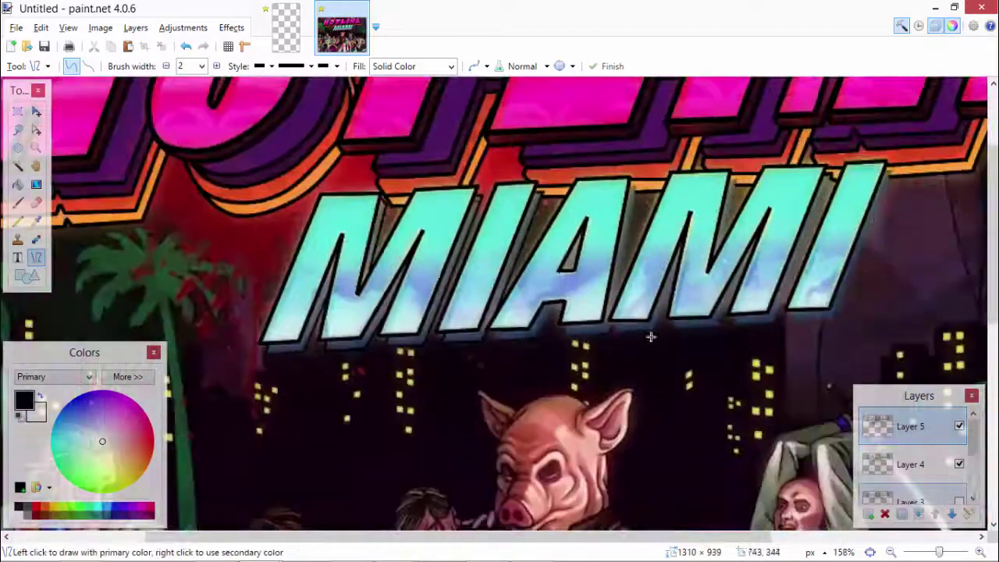
Step: Trace the blue depth edges under the A's left foot and across the notch between its feet
scroll(551, 248, up, 6)
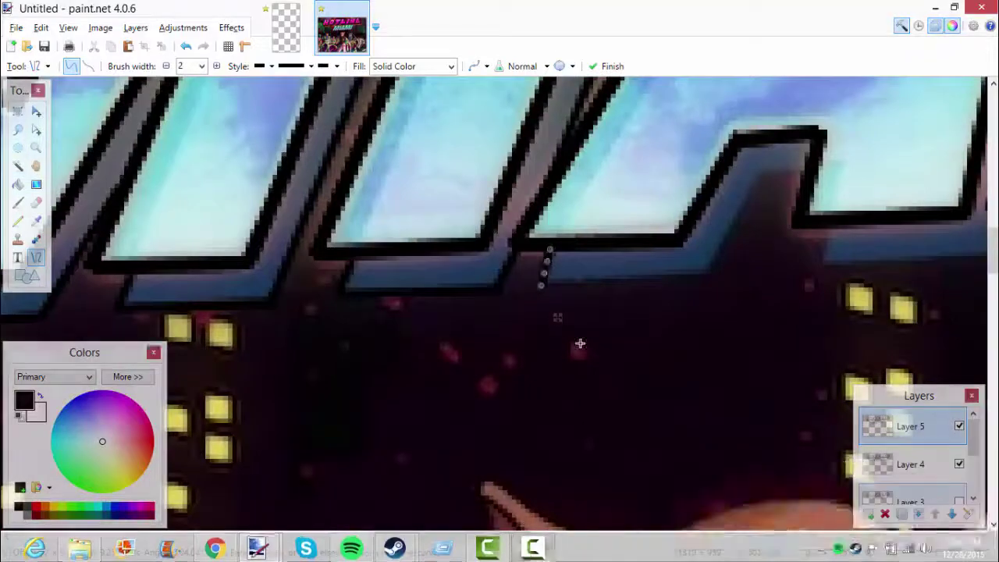
key(Return)
scroll(582, 347, up, 2)
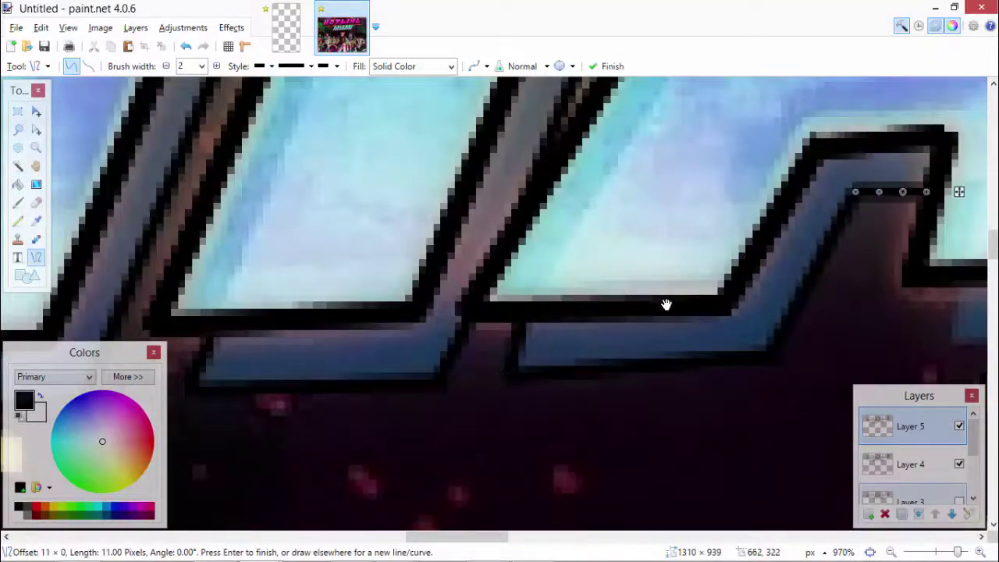
key(Return)
Step: Trace the blue depth edges of the A's right foot and right side, plus the second M's left foot
scroll(666, 305, down, 2)
scroll(928, 234, down, 3)
drag(814, 184, 810, 220)
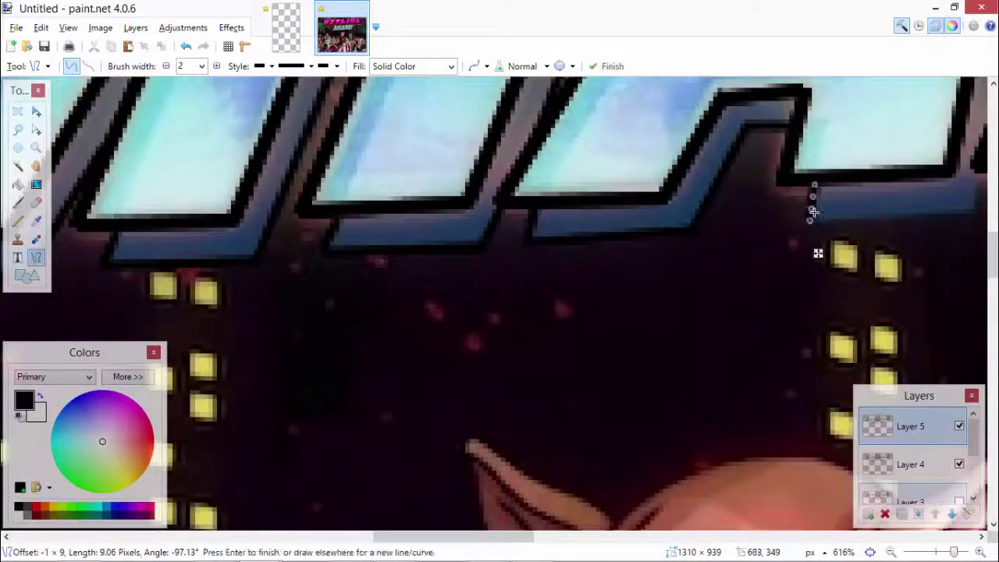
key(Return)
scroll(848, 263, down, 8)
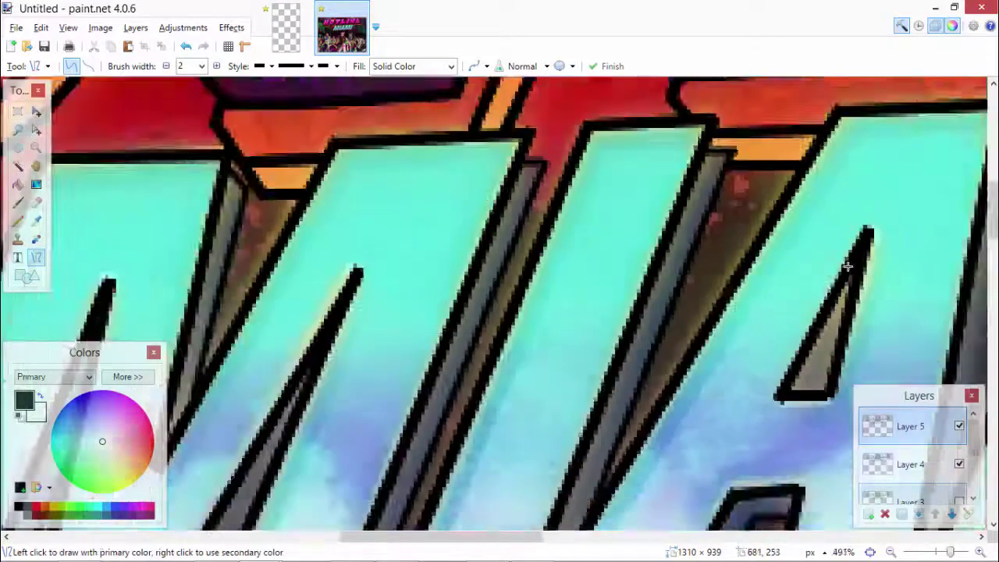
scroll(725, 330, up, 5)
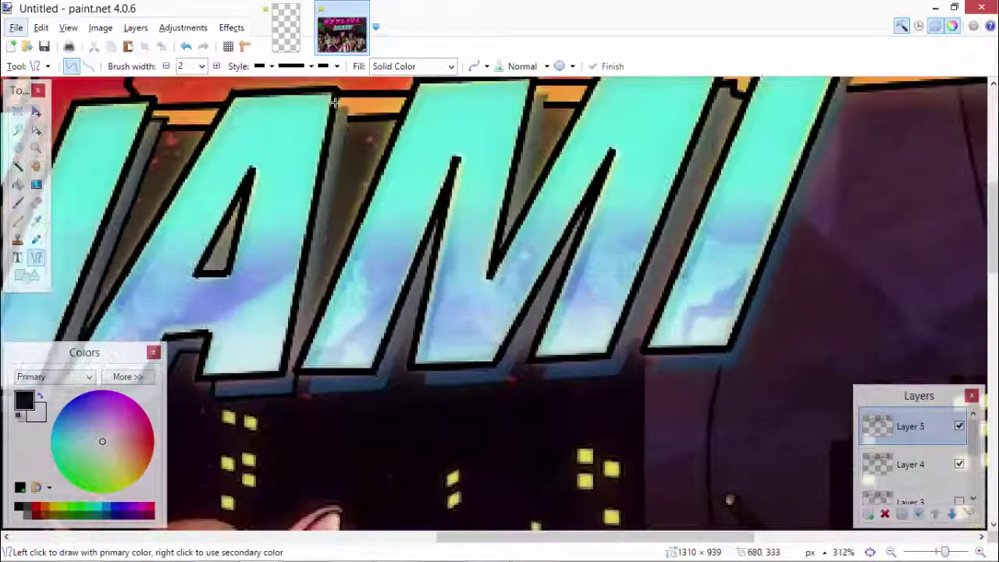
scroll(343, 165, up, 1)
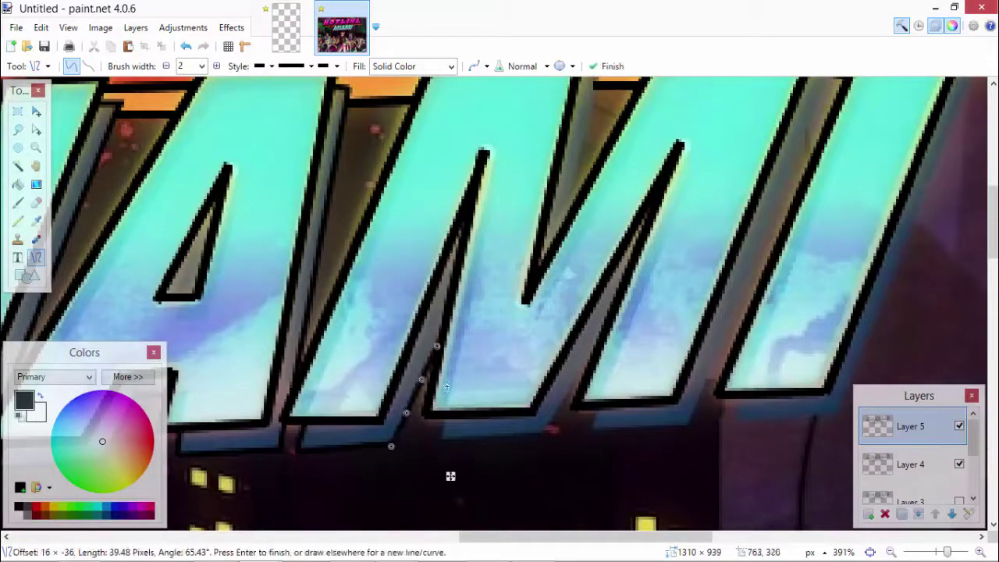
key(Return)
Step: Trace the blue depth edge inside the second M's upper notch
scroll(577, 417, up, 2)
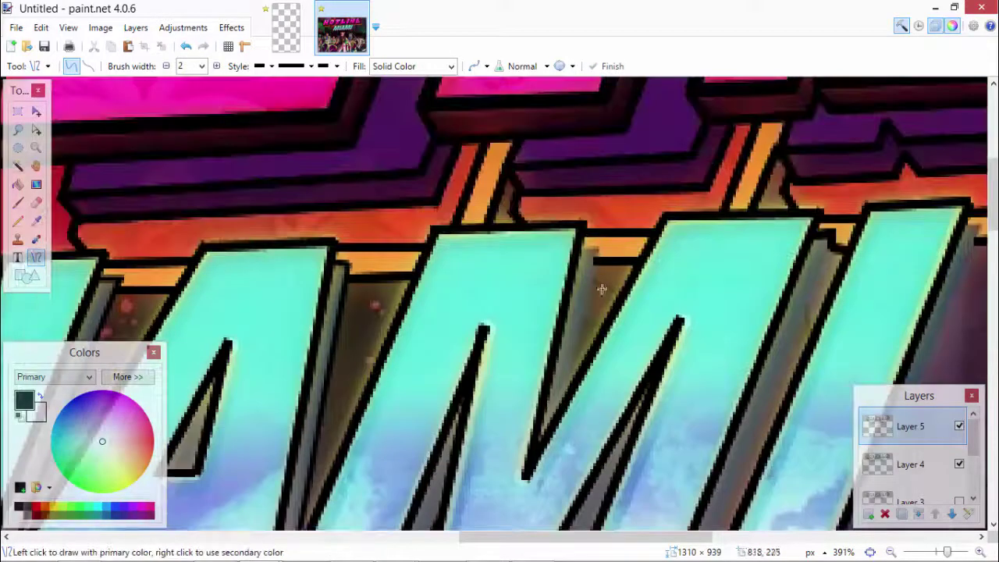
scroll(611, 240, up, 3)
drag(578, 239, 611, 239)
key(Return)
Step: Trace the blue depth edges under the second M's middle and right feet and up its right side
scroll(634, 380, down, 4)
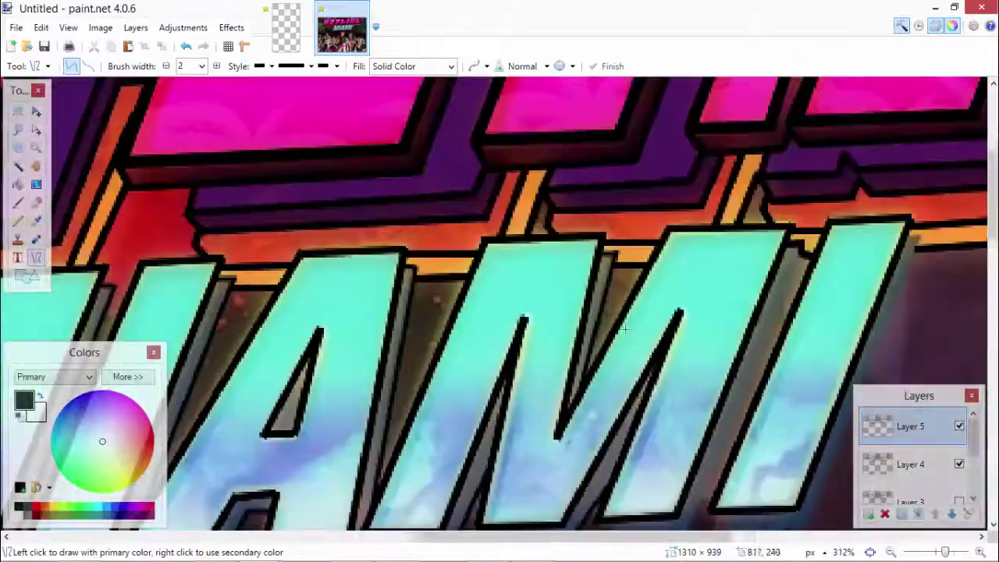
scroll(634, 380, up, 4)
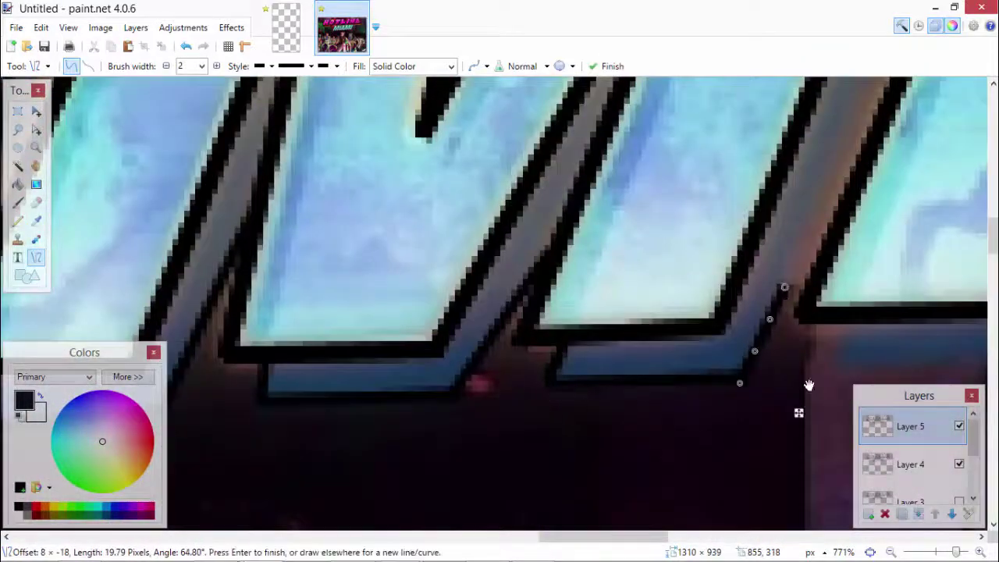
scroll(789, 386, down, 5)
key(Return)
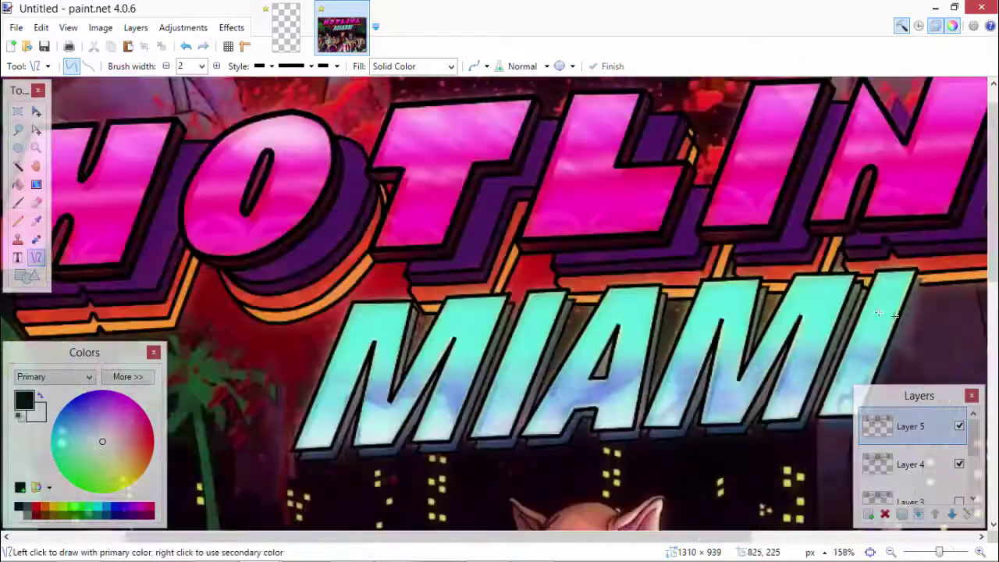
Step: Trace the blue depth edges under the last I of MIAMI and up its right side
scroll(672, 372, up, 5)
scroll(859, 374, down, 6)
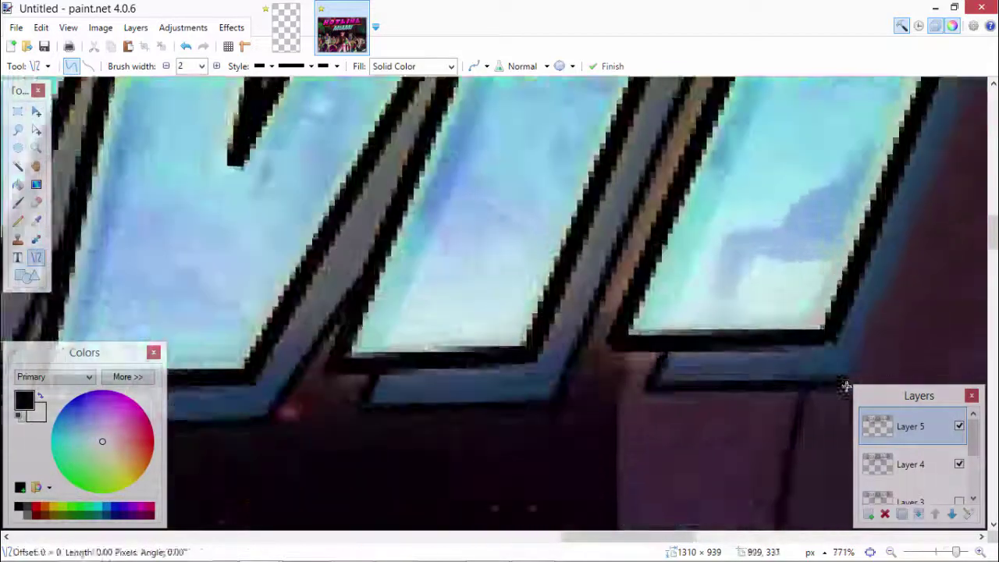
key(Return)
scroll(823, 270, up, 3)
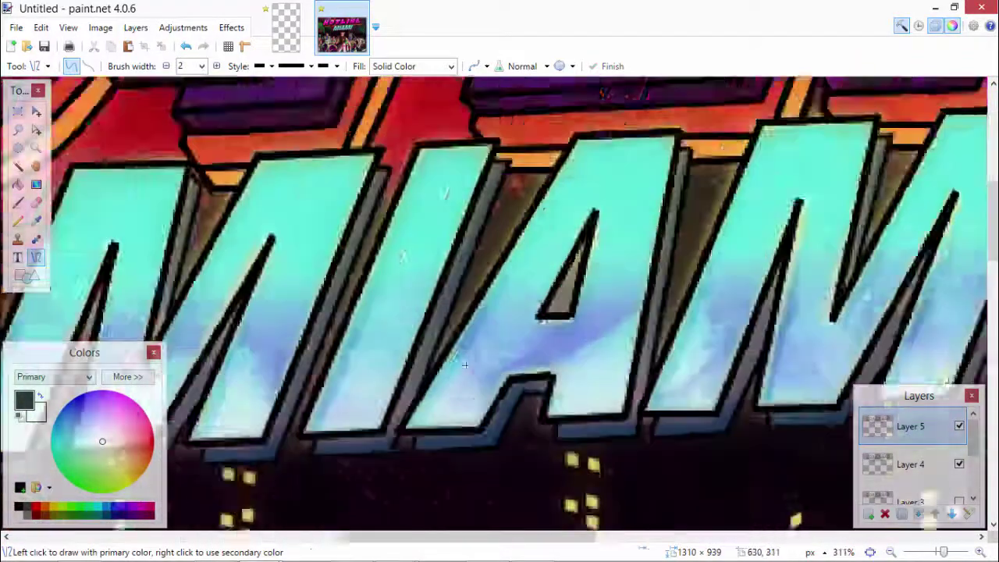
scroll(656, 340, down, 6)
scroll(921, 476, down, 2)
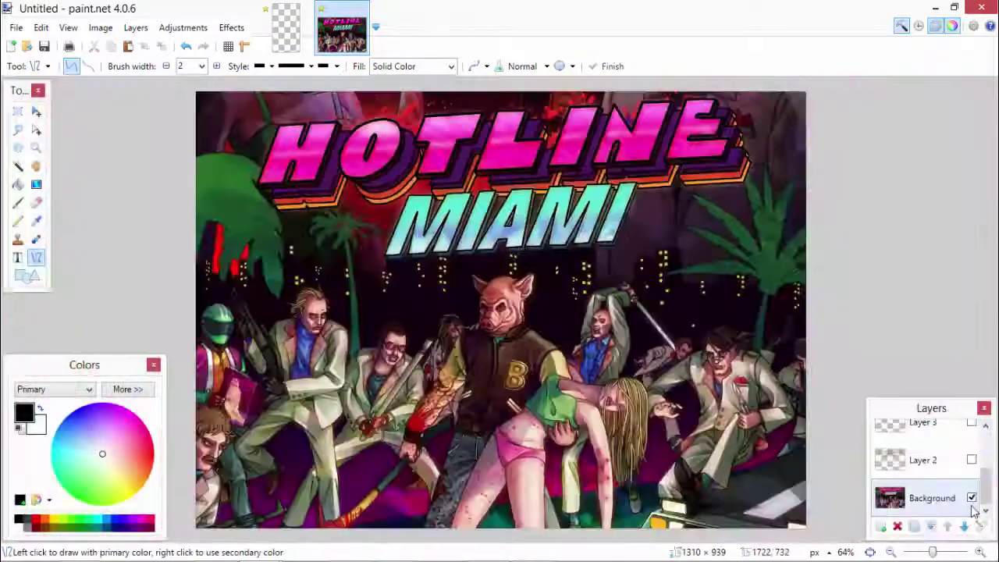
Step: Hide the Background layer and set the primary color to bright magenta
click(971, 495)
key(ctrl+0)
scroll(921, 476, up, 2)
click(133, 413)
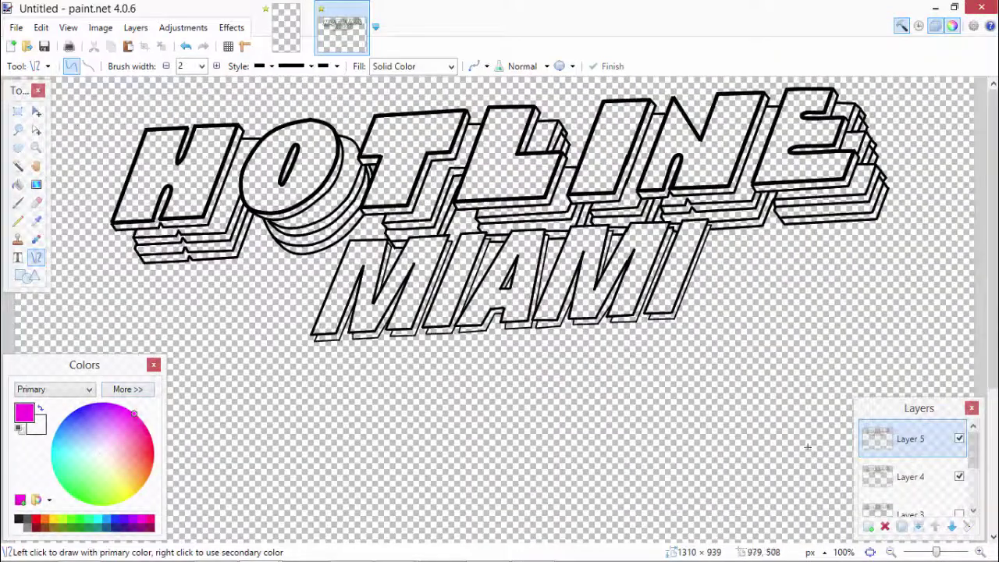
Step: Add a new layer and fill the front faces of HOTLINE's H, O, T and L with magenta
key(s)
scroll(500, 312, down, 3)
scroll(242, 246, up, 4)
key(ctrl+shift+v)
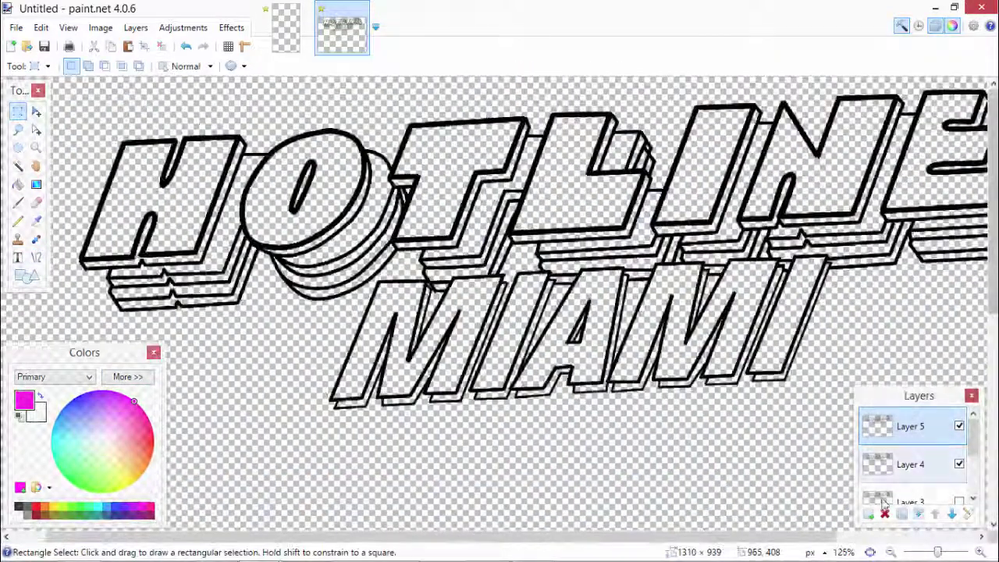
click(160, 242)
click(290, 231)
click(456, 176)
click(573, 179)
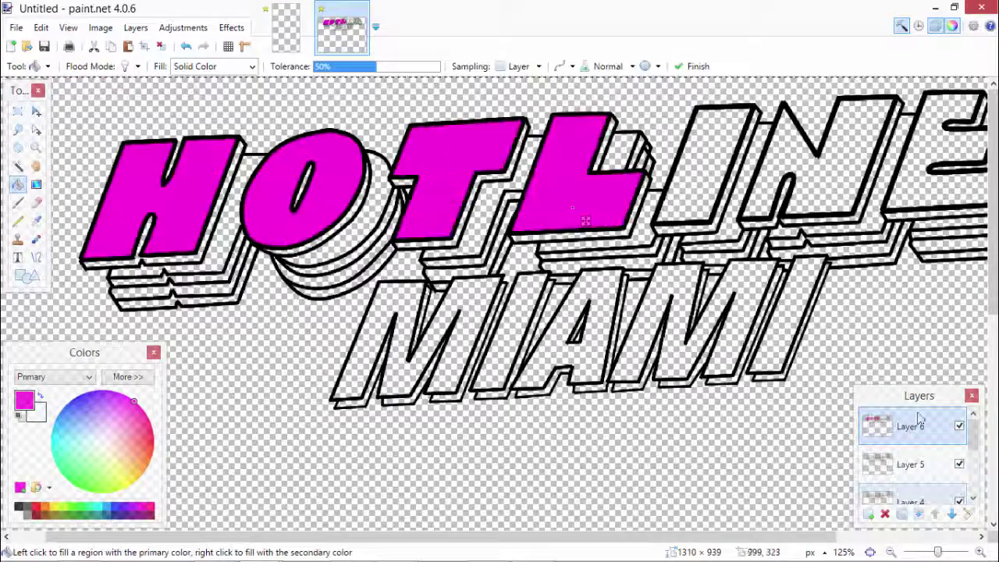
Step: Fill the front faces of the I, N and E with magenta and move the fill layer below Layer 5
click(698, 200)
click(812, 176)
click(936, 176)
key(ctrl+b)
Step: Try to fill the side faces of HOTLINE's letters with the darker magenta D800B8
scroll(370, 119, up, 5)
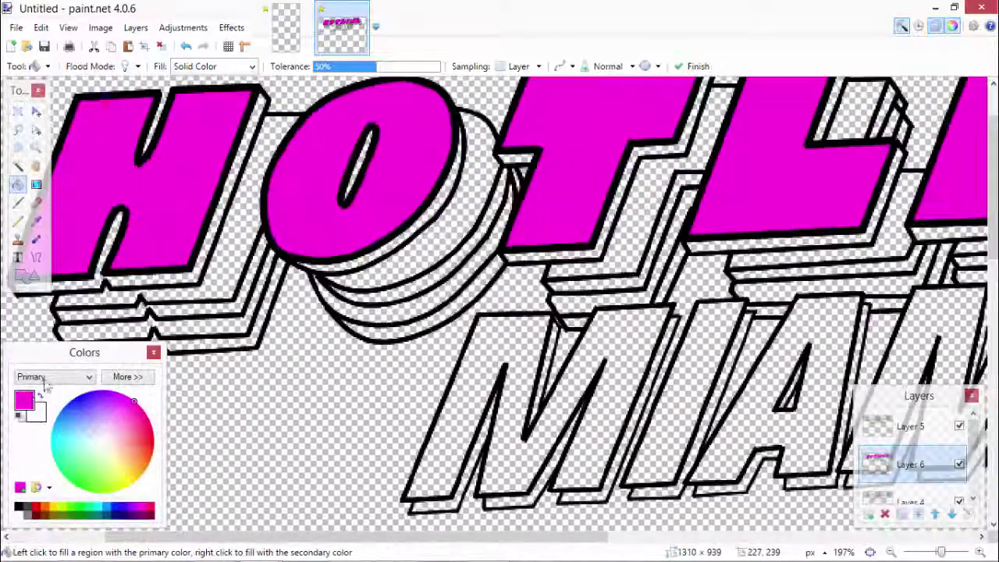
click(127, 389)
drag(236, 469, 229, 469)
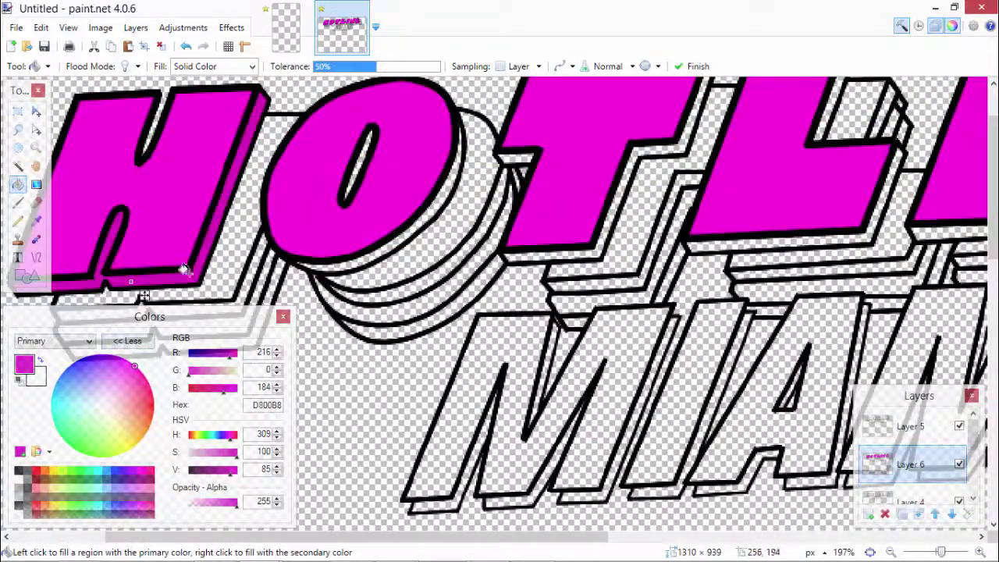
click(184, 269)
click(352, 262)
click(546, 253)
click(455, 168)
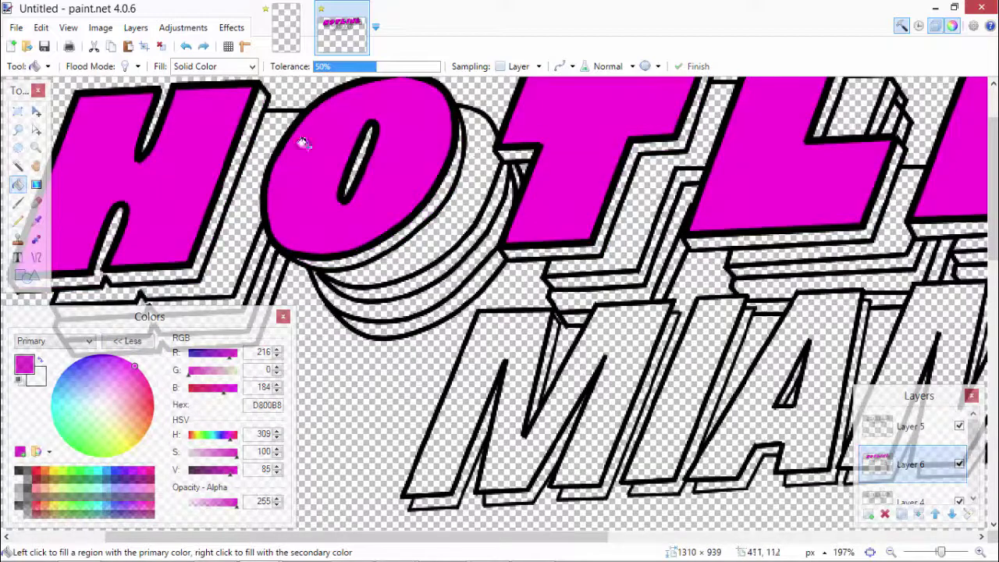
Step: Draw a short black line on Layer 6 closing the open top of the H's upper notch
scroll(302, 143, down, 2)
scroll(14, 173, up, 2)
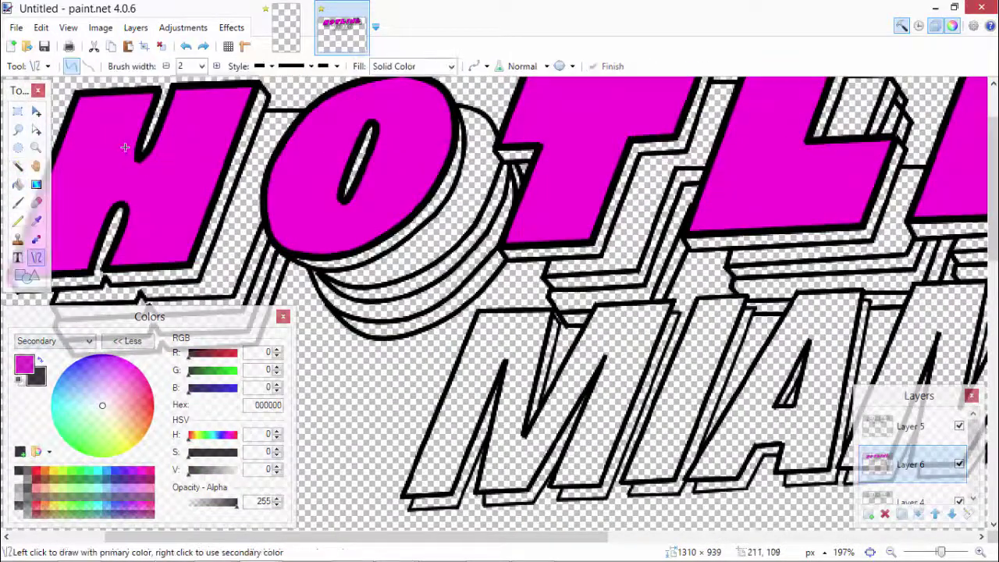
scroll(125, 147, up, 2)
click(201, 66)
click(187, 117)
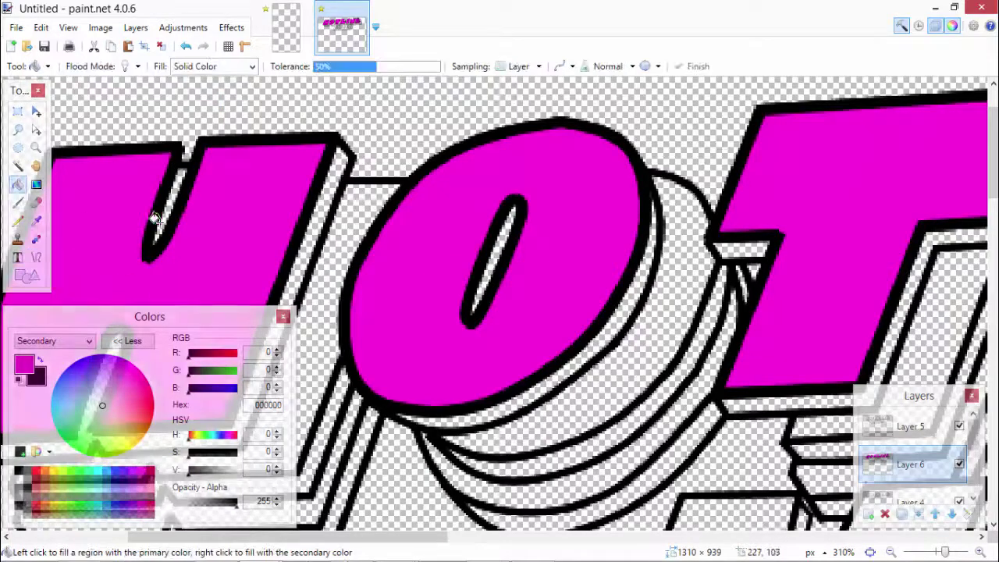
Step: Darken the primary color to magenta A0008B
click(23, 363)
drag(230, 469, 218, 469)
scroll(151, 133, down, 2)
scroll(151, 156, down, 3)
Step: Try to fill the side faces of the HOTLINE letters with dark magenta directly on Layer 6
click(145, 92)
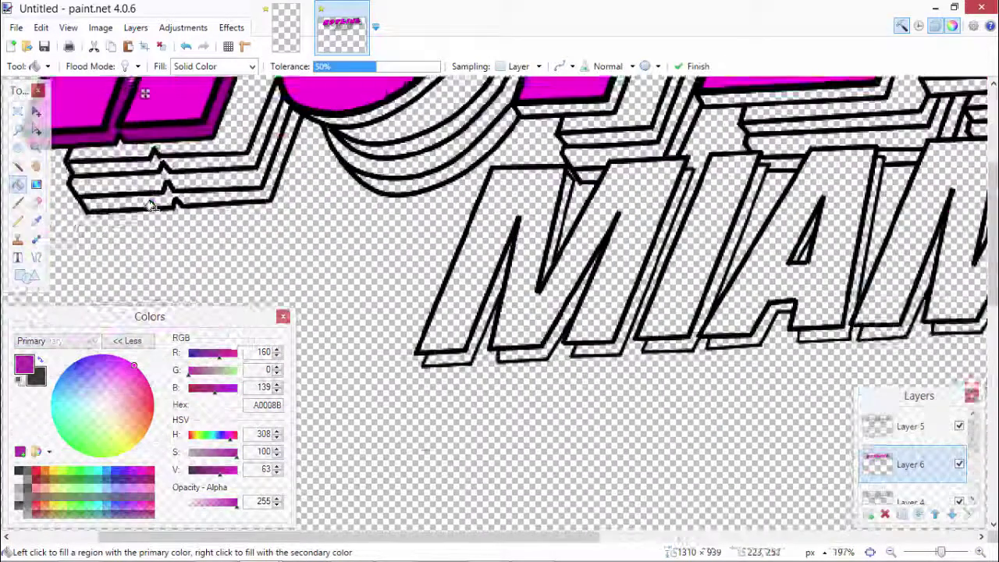
scroll(152, 204, up, 2)
scroll(507, 179, up, 1)
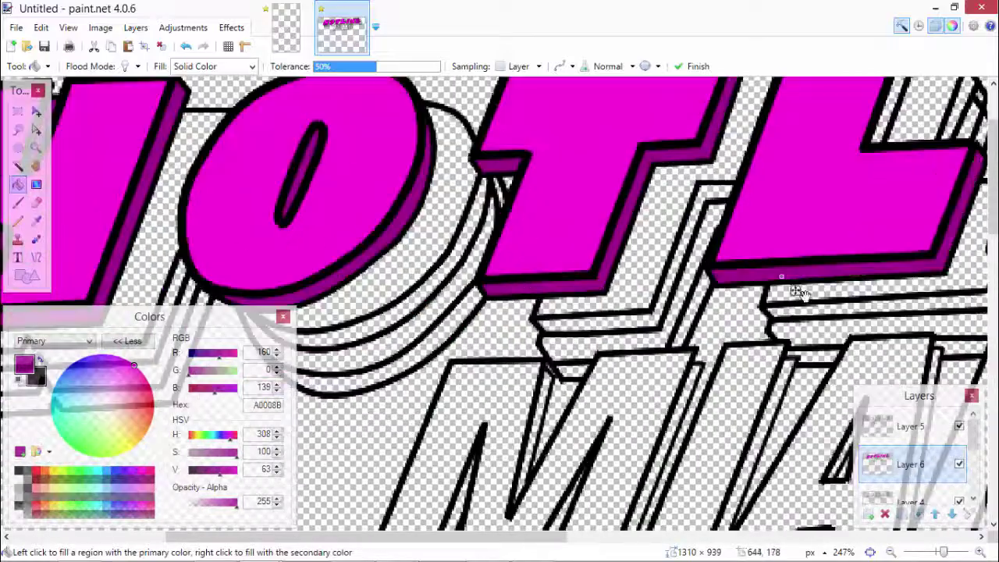
scroll(798, 292, down, 3)
scroll(769, 357, up, 2)
scroll(881, 270, down, 2)
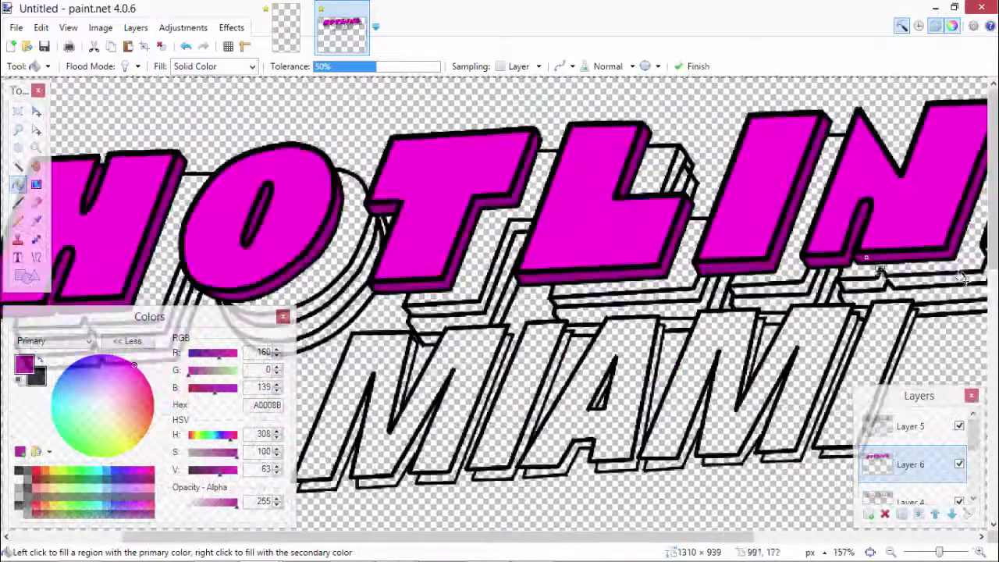
scroll(880, 269, up, 1)
scroll(776, 138, down, 2)
scroll(129, 187, up, 1)
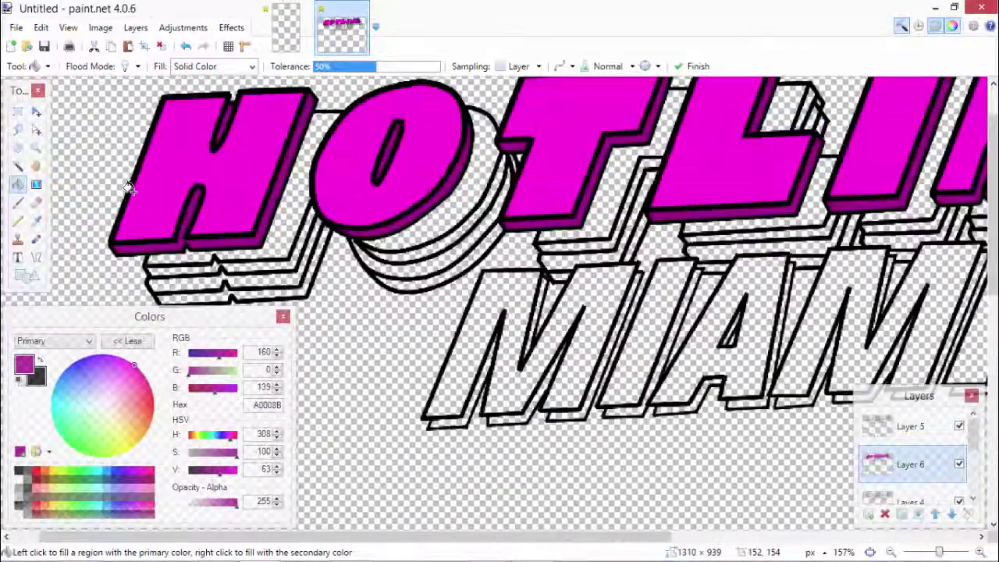
scroll(191, 234, up, 2)
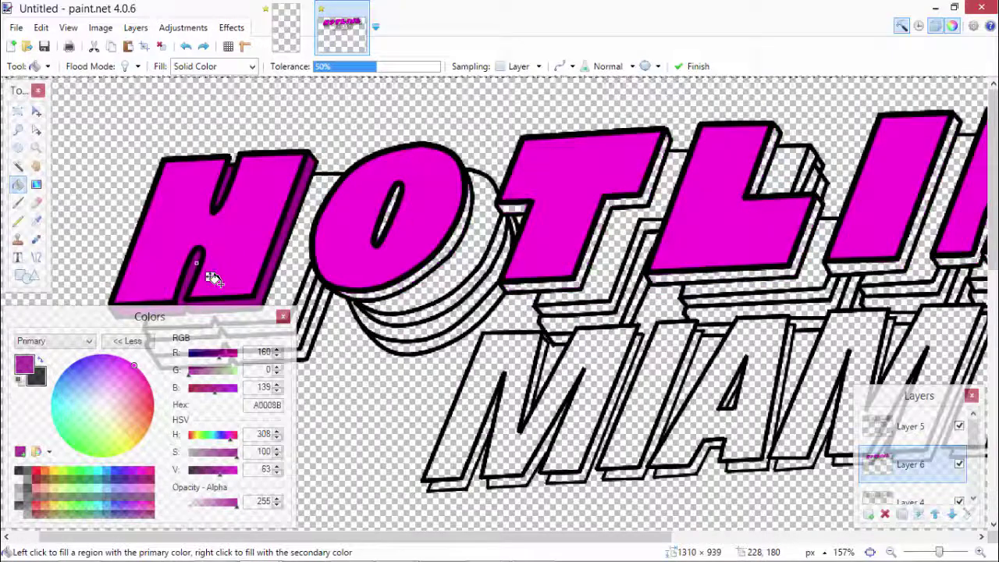
key(ctrl+z)
Step: Add a new layer beneath Layer 6 and fill the H's side face and upper notch with magenta A0008B
scroll(633, 377, down, 1)
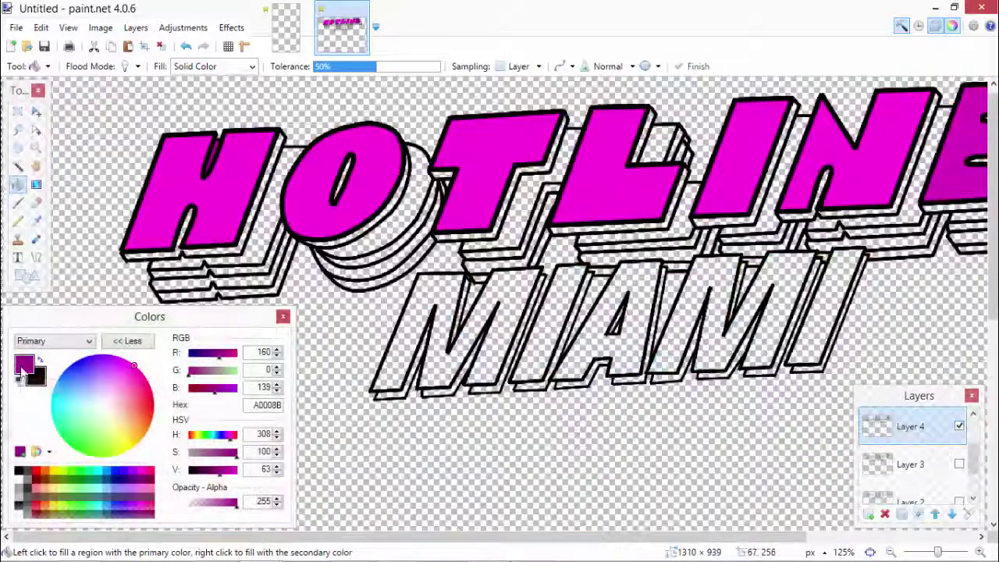
key(ctrl+v)
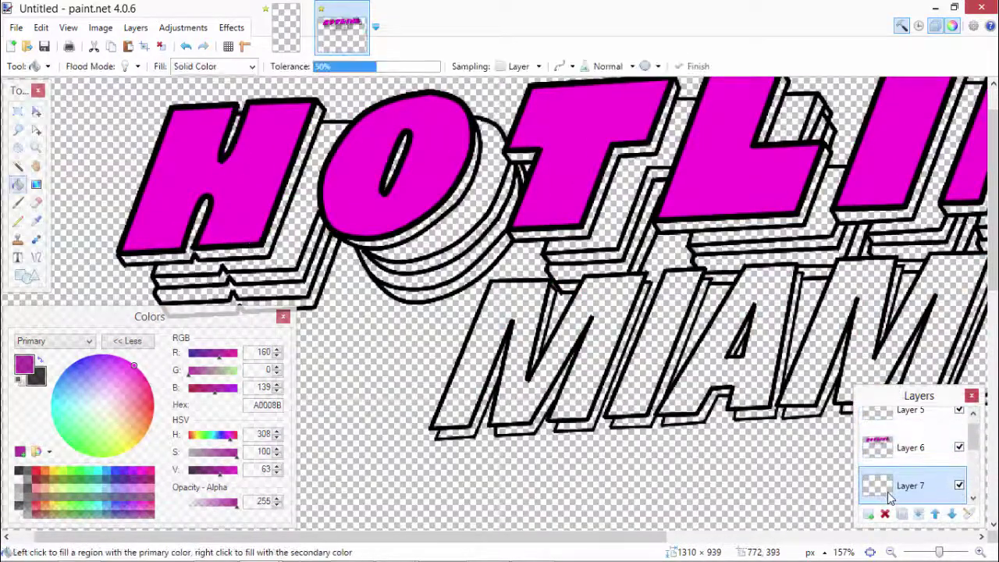
scroll(217, 135, up, 3)
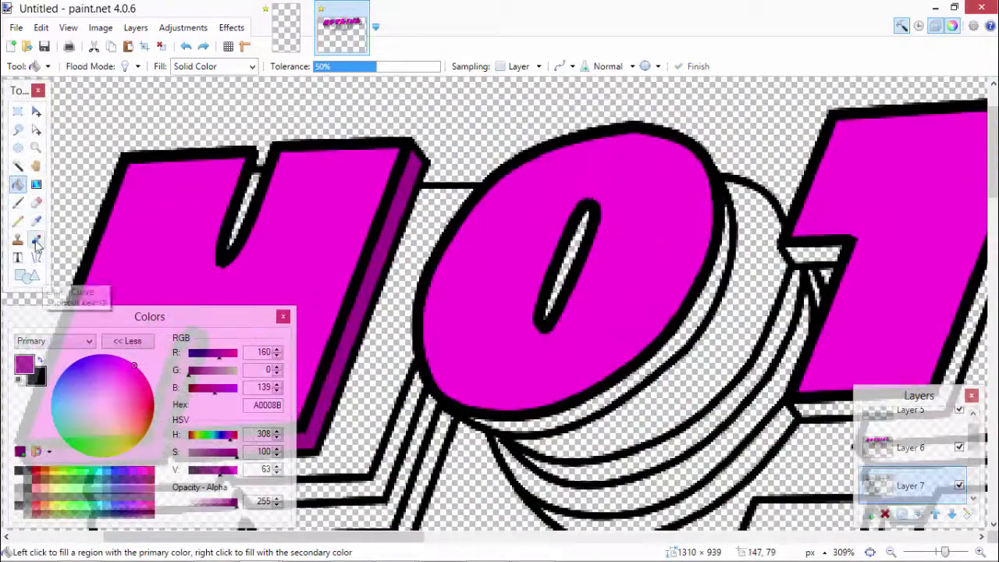
click(36, 255)
scroll(270, 255, down, 5)
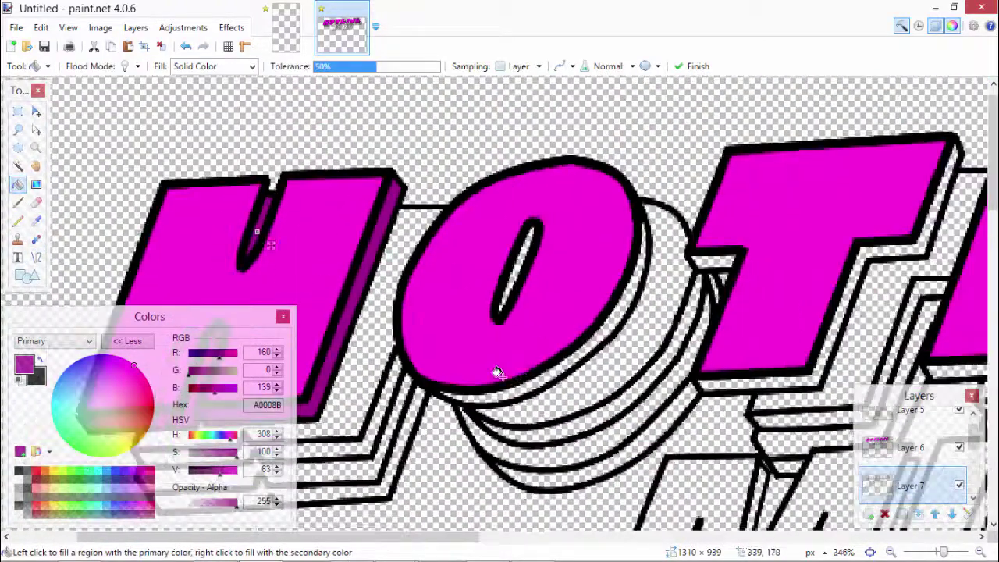
Step: Fill the side faces of the O, T, L, I, N and E with dark magenta on Layer 7
scroll(149, 170, up, 4)
scroll(612, 281, down, 1)
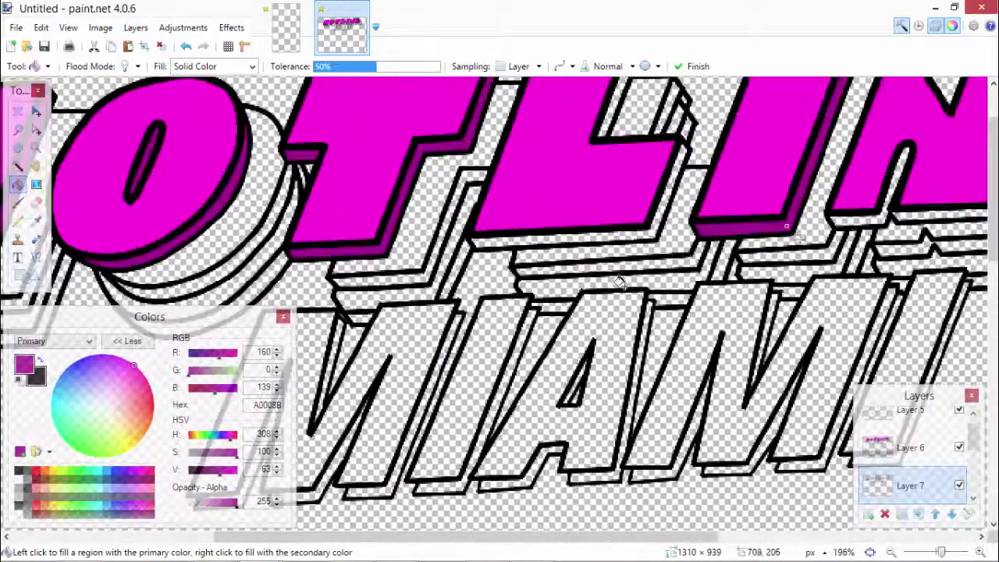
scroll(792, 151, down, 3)
scroll(826, 192, up, 3)
scroll(820, 192, up, 1)
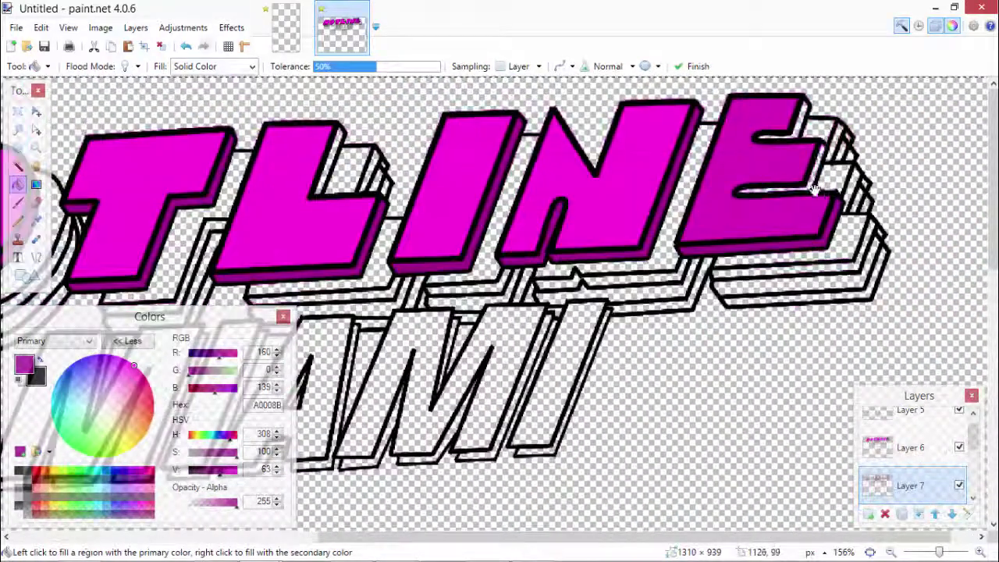
scroll(788, 126, down, 2)
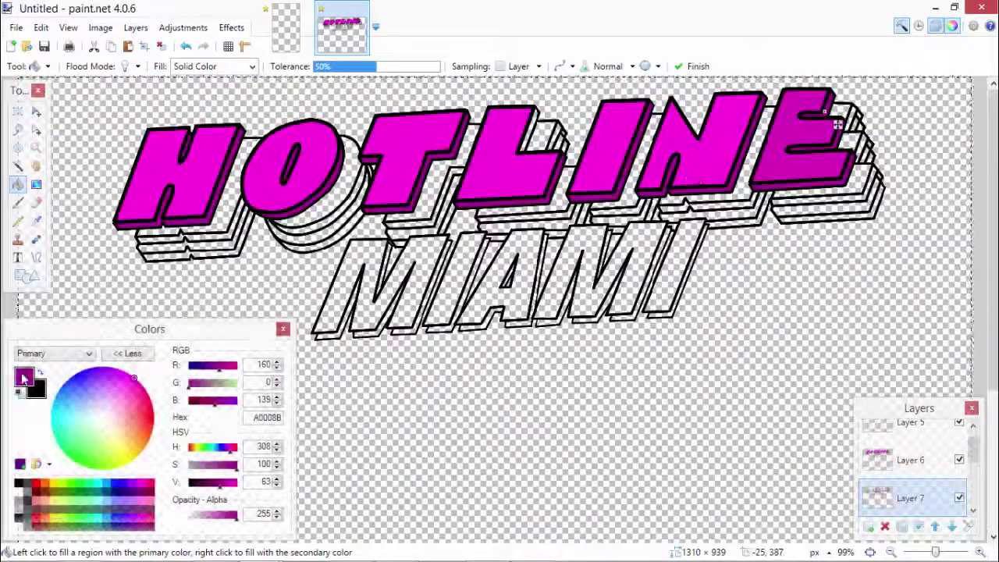
Step: Set the primary color to dark purple 1B0344 with an opacity of 190
click(96, 369)
scroll(148, 127, up, 2)
click(270, 286)
scroll(310, 271, down, 1)
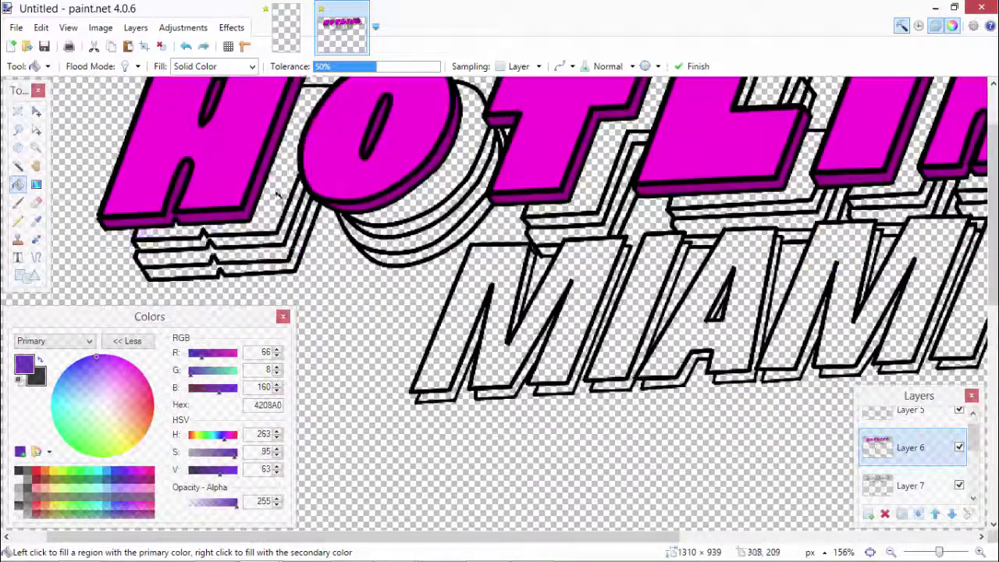
drag(219, 469, 201, 469)
click(390, 272)
key(ctrl+z)
key(ctrl+z)
drag(237, 502, 225, 501)
Step: Fill the wide depth band behind all HOTLINE letters with the translucent dark purple on Layer 6
click(267, 223)
click(437, 187)
scroll(716, 274, up, 1)
click(715, 275)
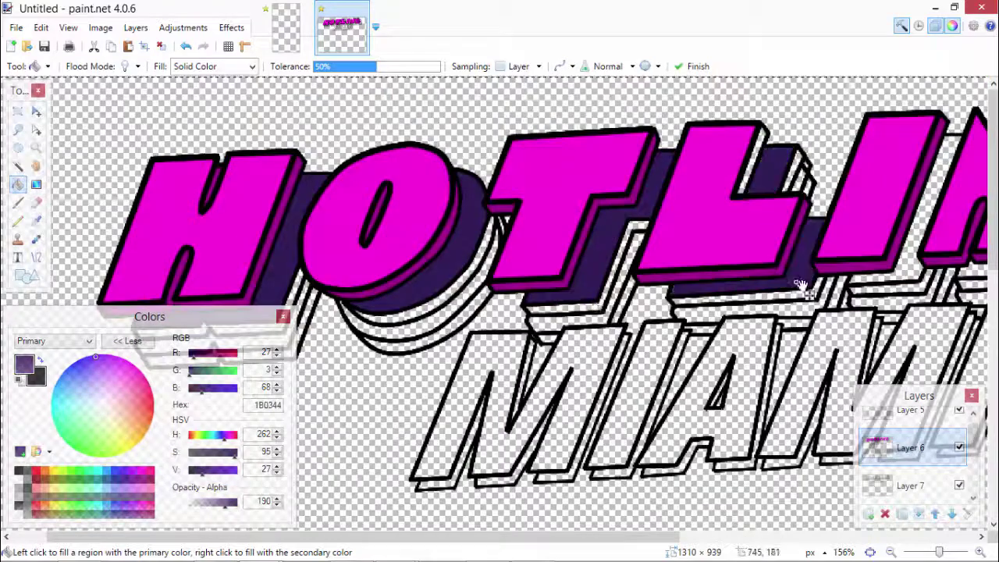
scroll(853, 295, right, 5)
click(851, 140)
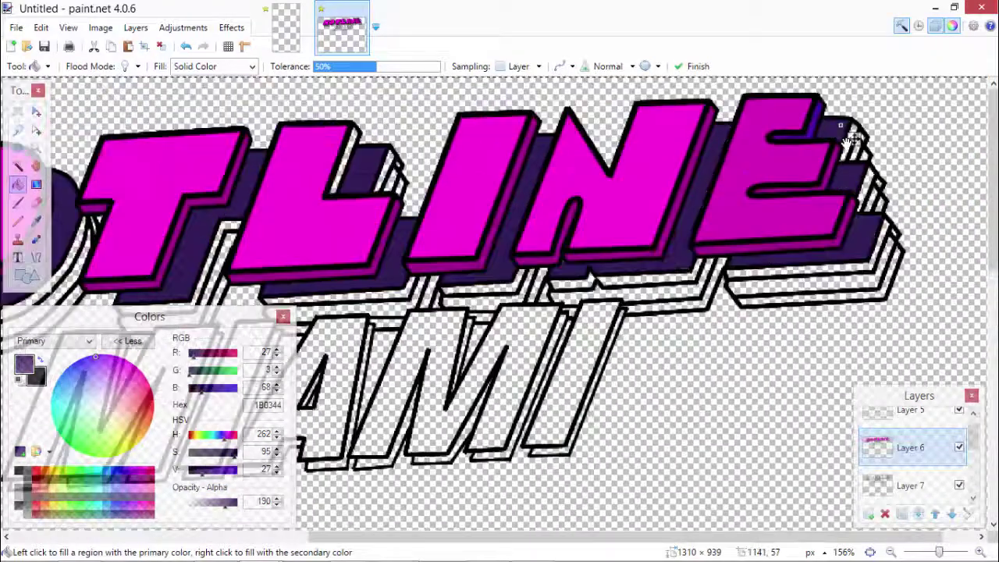
Step: Set the primary color to 1B031C and fill the narrow depth strips beside and below the E's purple band
scroll(835, 273, up, 2)
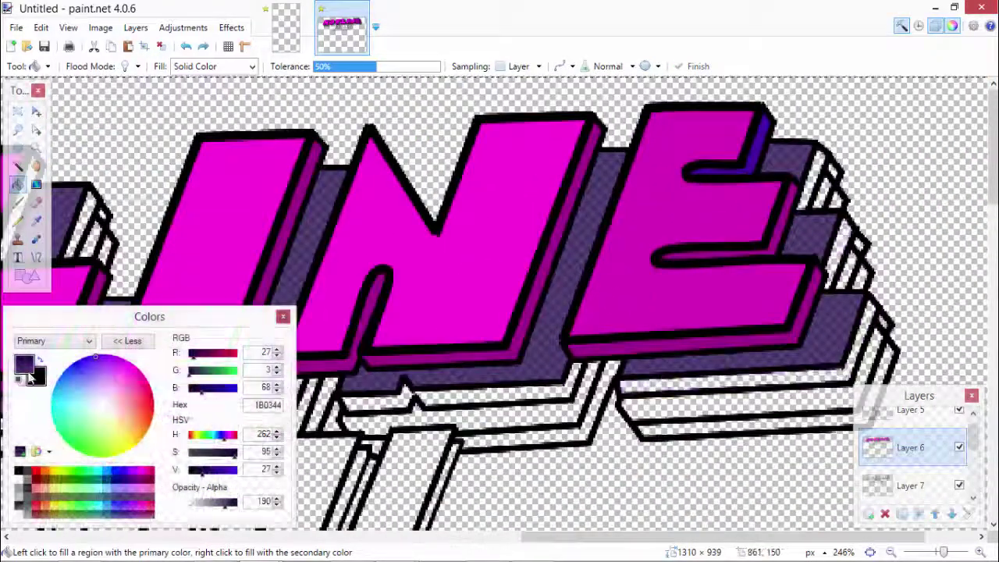
drag(201, 391, 195, 390)
click(802, 358)
click(827, 203)
scroll(827, 203, down, 1)
scroll(827, 203, left, 1)
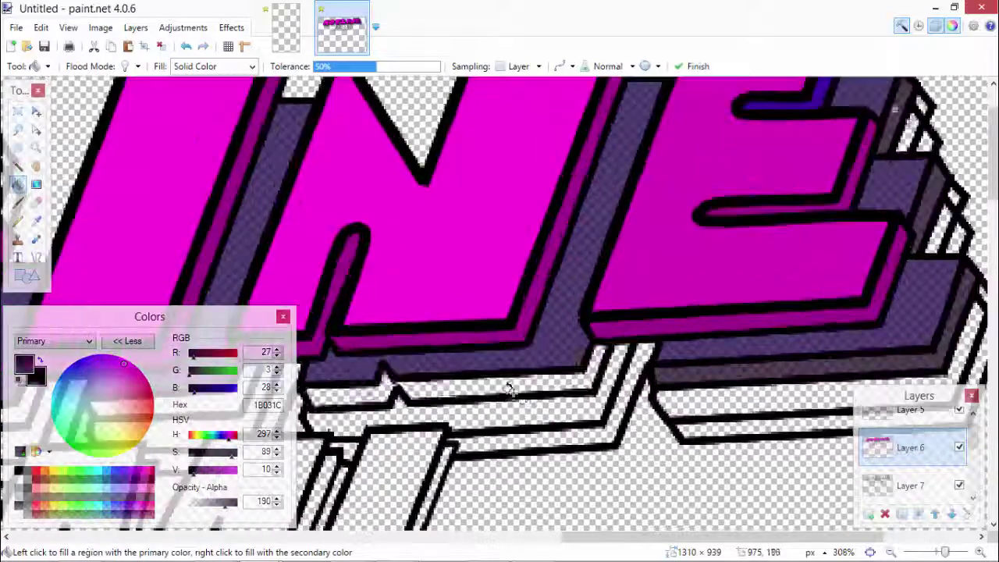
Step: Fill the narrow depth strips edging the purple band of the remaining HOTLINE letters with 1B031C
click(581, 332)
scroll(341, 331, down, 2)
scroll(427, 260, up, 1)
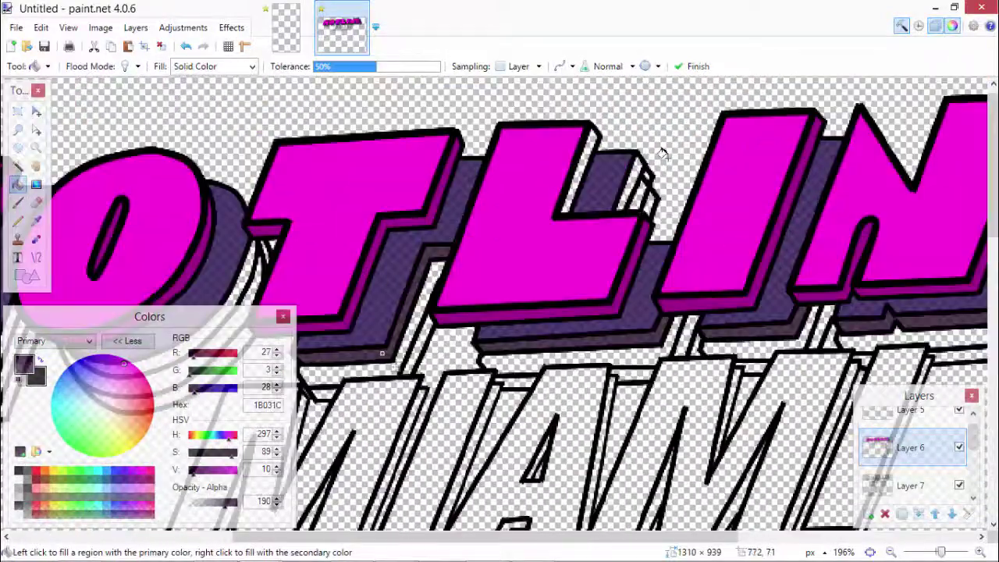
scroll(166, 256, left, 3)
Step: Sample the dark magenta from Layer 7 and fill the L's unfilled upper side face with it
click(36, 221)
scroll(47, 203, up, 1)
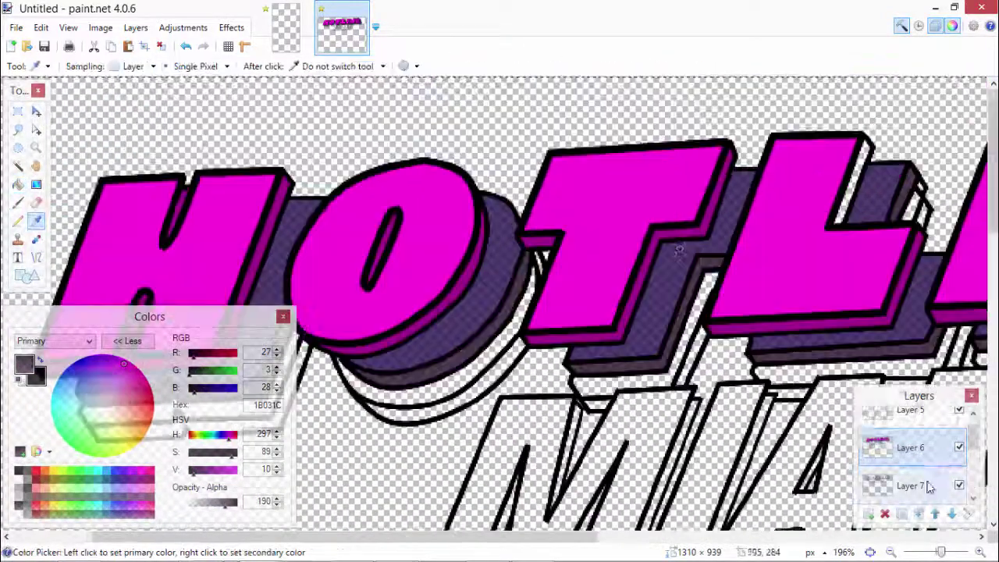
click(909, 486)
click(18, 185)
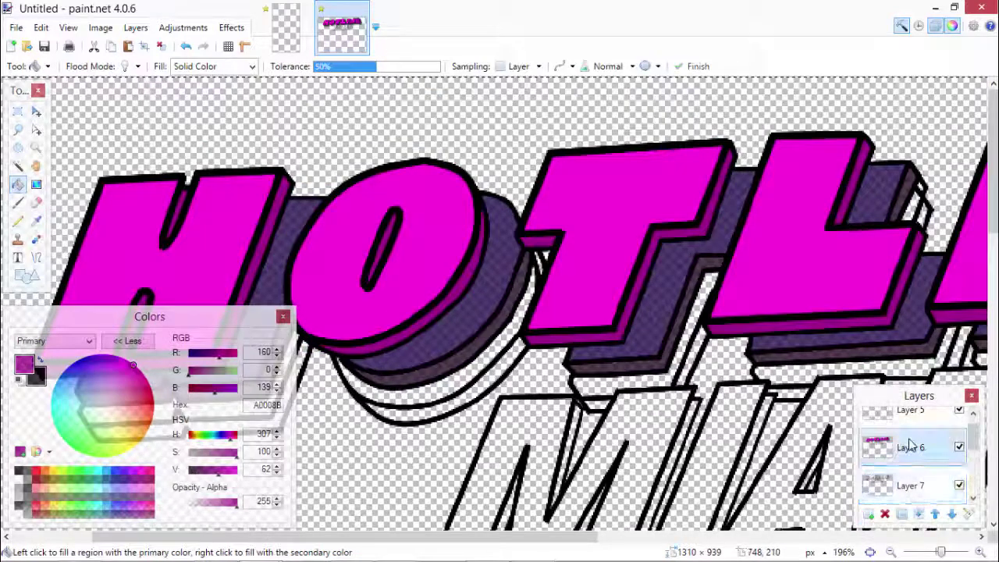
Step: Set the primary color to the orange FF4800 with an opacity of 155 and return to Layer 6
scroll(910, 446, down, 2)
click(958, 487)
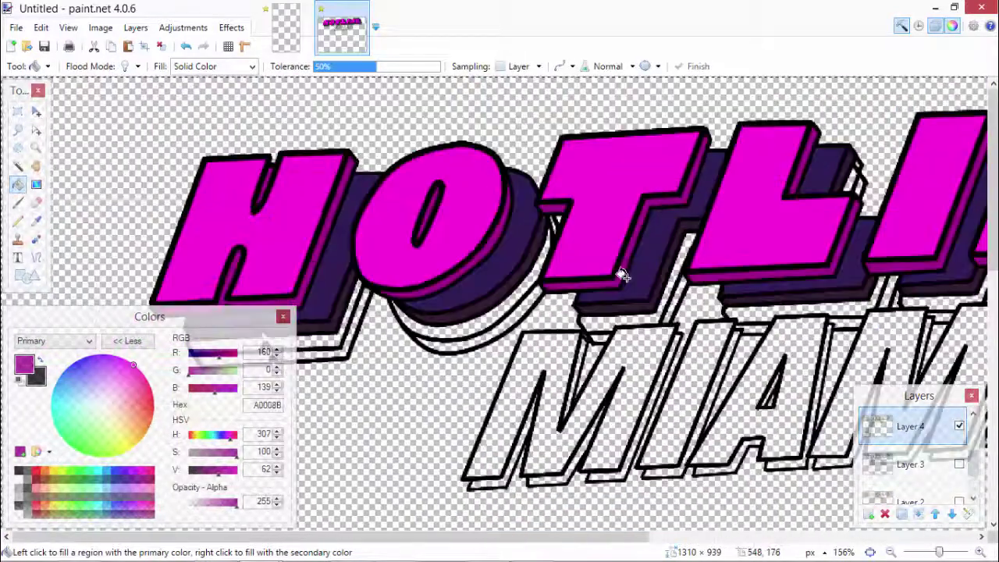
click(151, 421)
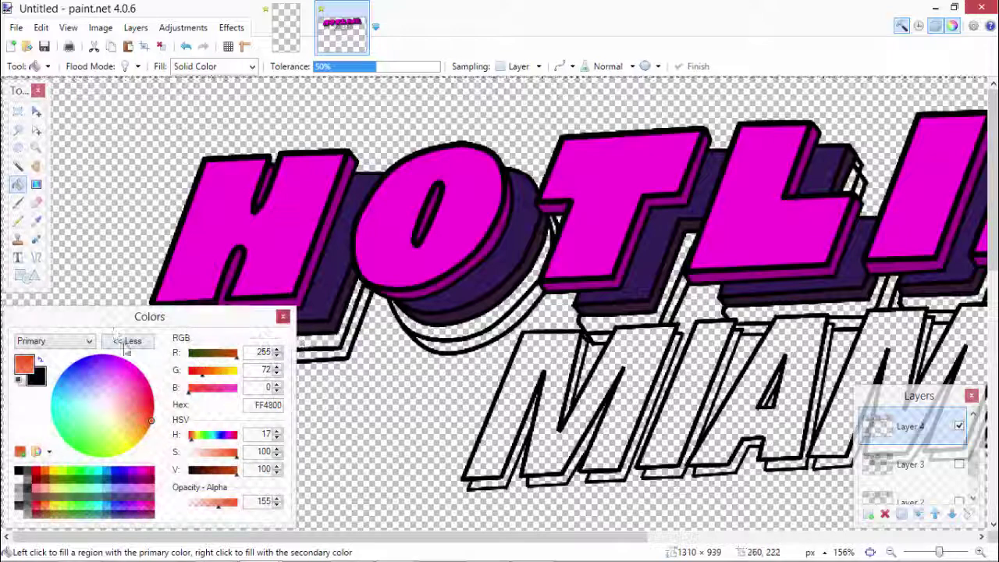
click(127, 341)
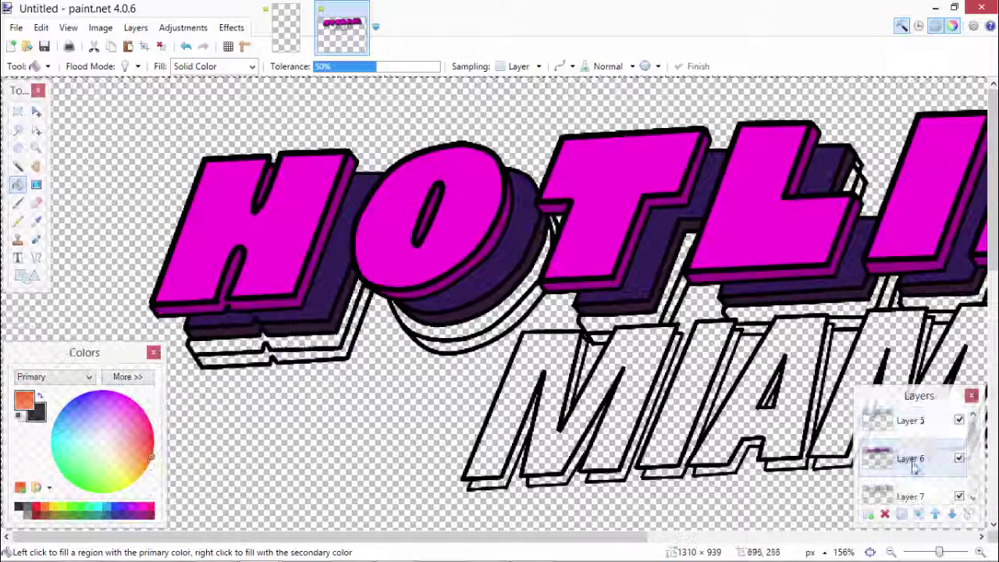
Step: Try to fill the depth band below the dark strips of the HOTLINE letters with the translucent orange FF4800
click(232, 352)
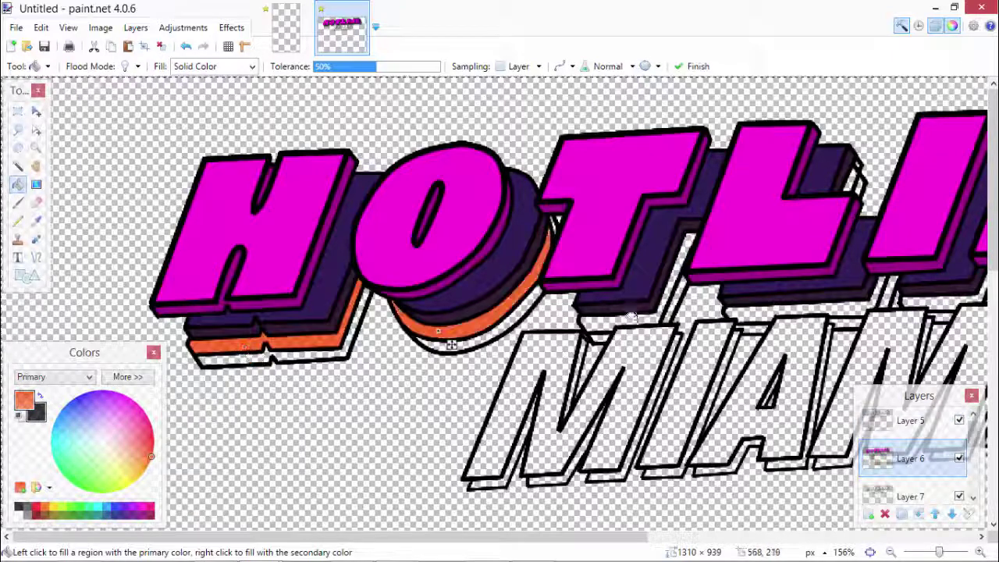
click(650, 333)
click(788, 308)
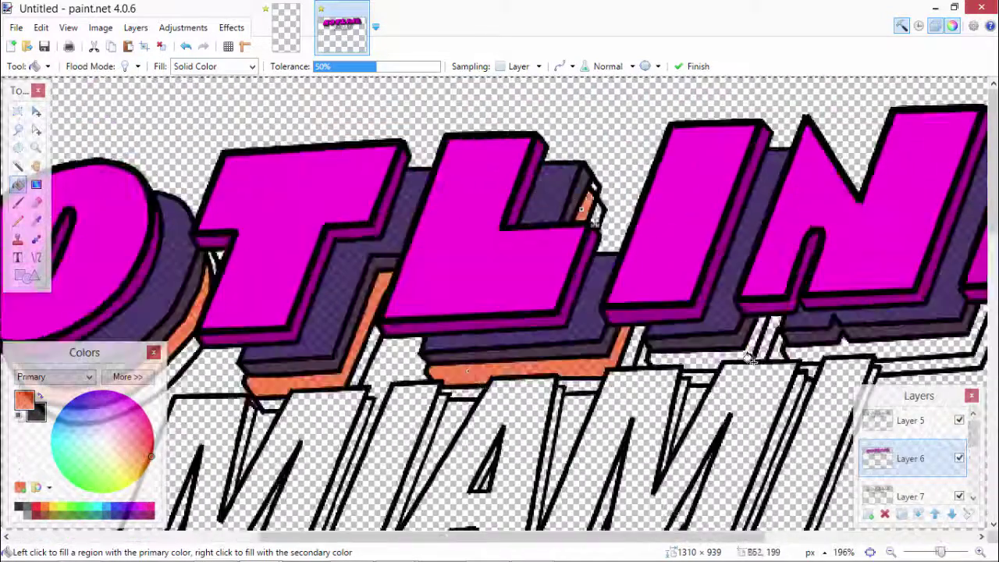
click(750, 358)
click(863, 359)
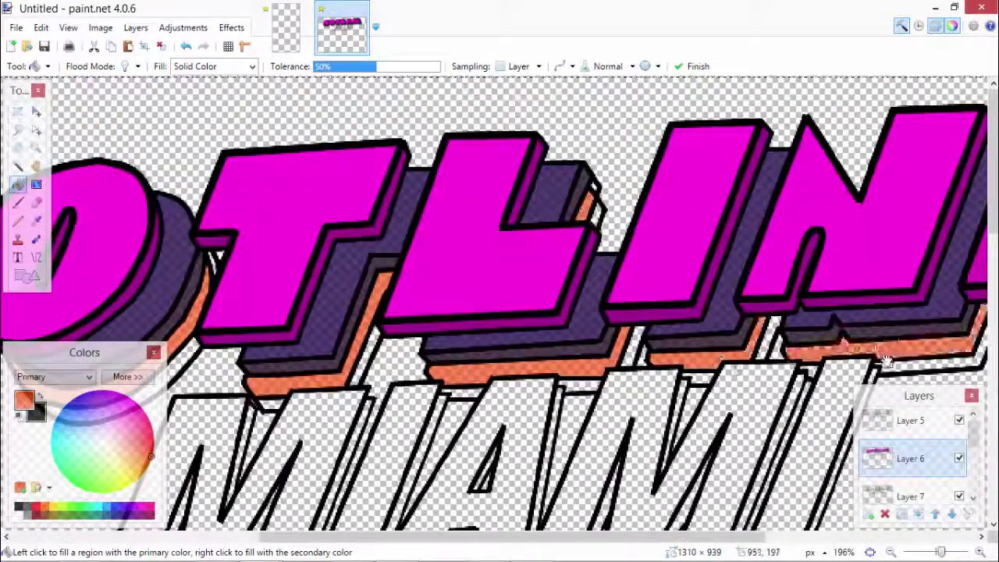
key(ctrl+z)
key(ctrl+z)
key(ctrl+z)
key(ctrl+z)
key(ctrl+z)
Step: Fill the depth band below the dark strips of the HOTLINE letters with a slightly yellower translucent orange
click(127, 376)
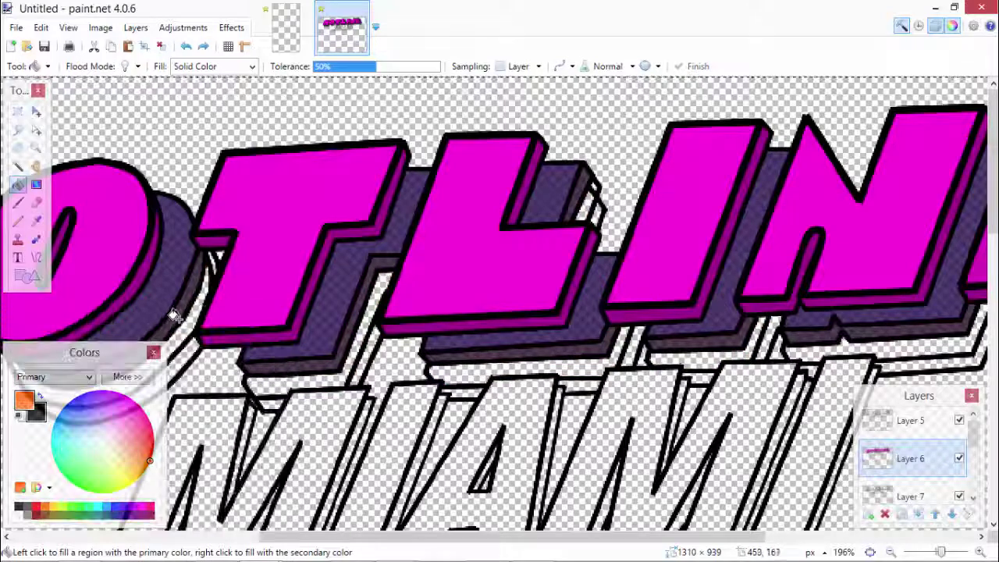
click(216, 185)
click(451, 279)
click(663, 269)
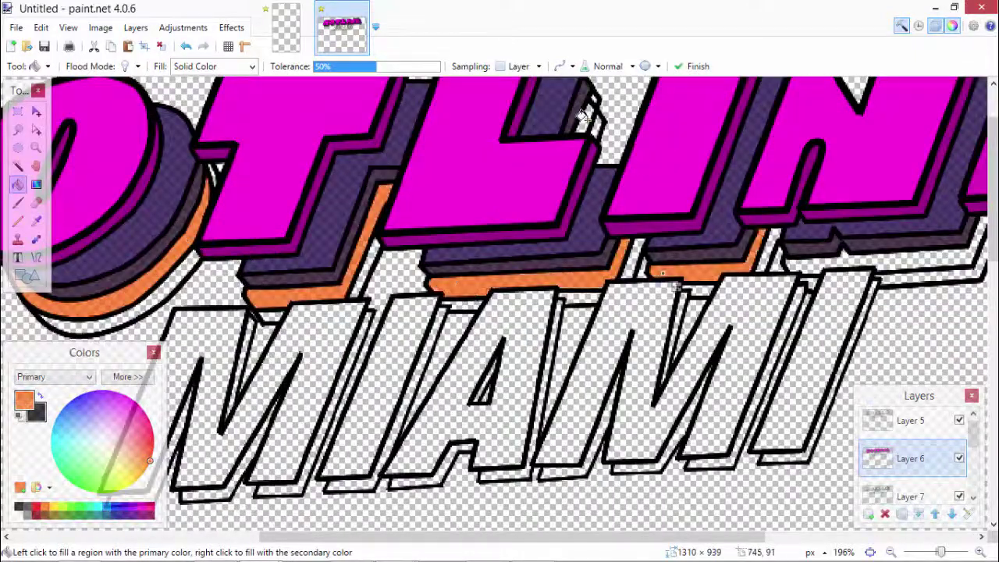
scroll(578, 111, up, 3)
scroll(798, 177, down, 5)
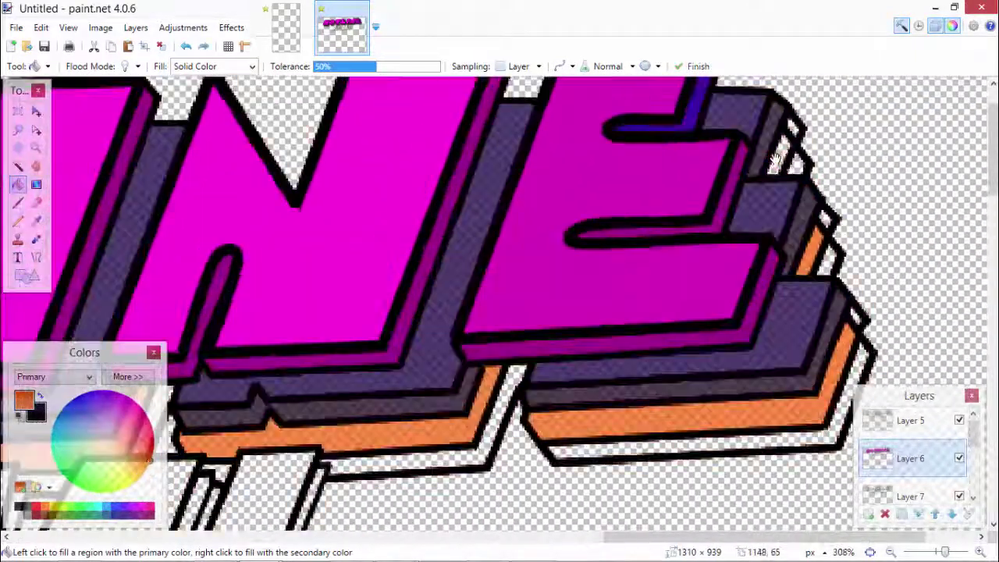
Step: Sample the dark magenta side color and refill the blue upper side face of the E with it
click(36, 221)
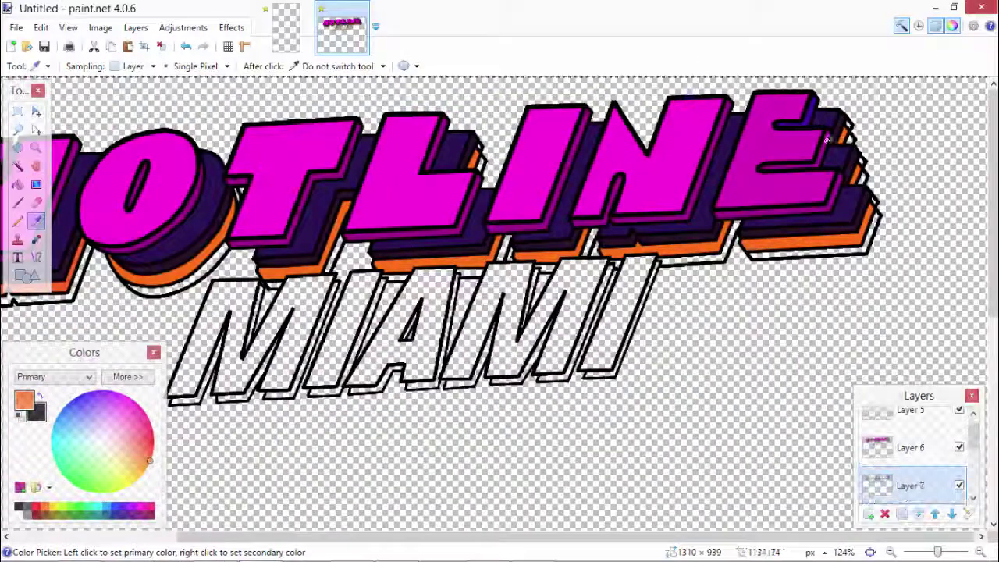
click(823, 152)
key(f)
scroll(824, 151, up, 2)
scroll(821, 151, down, 2)
scroll(684, 407, down, 1)
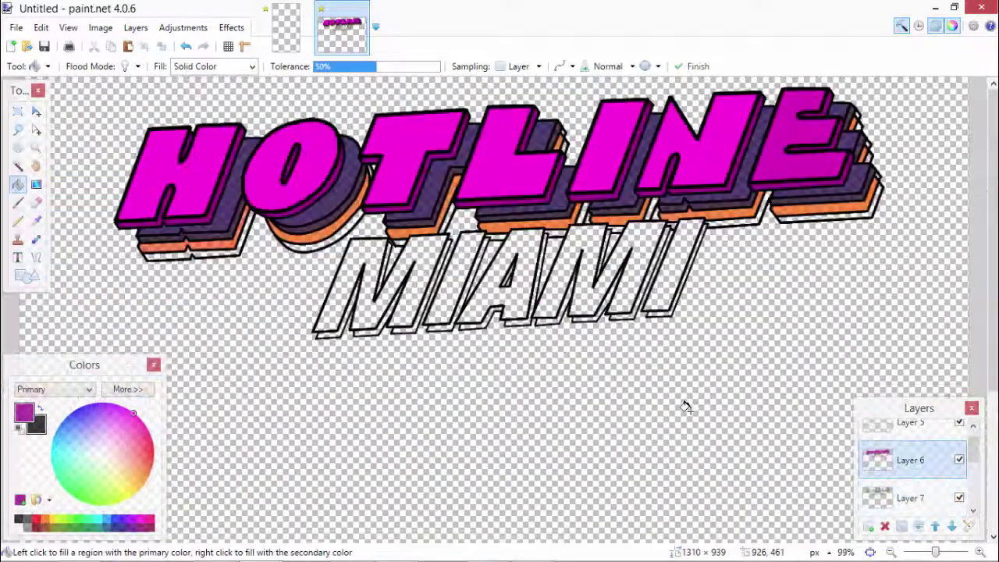
Step: Sample the bright magenta letter face as primary color and the dark magenta side face as secondary color
scroll(687, 404, up, 2)
click(35, 220)
right_click(179, 278)
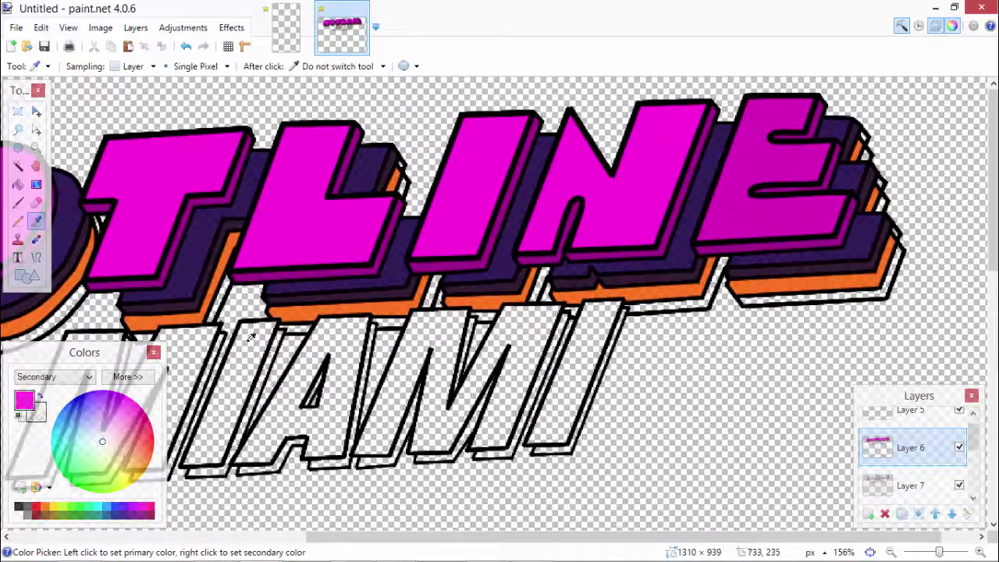
scroll(500, 312, left, 5)
Step: Select the H's front face and apply a linear gradient from bright magenta at its lower part to dark magenta at its upper corner
key(s)
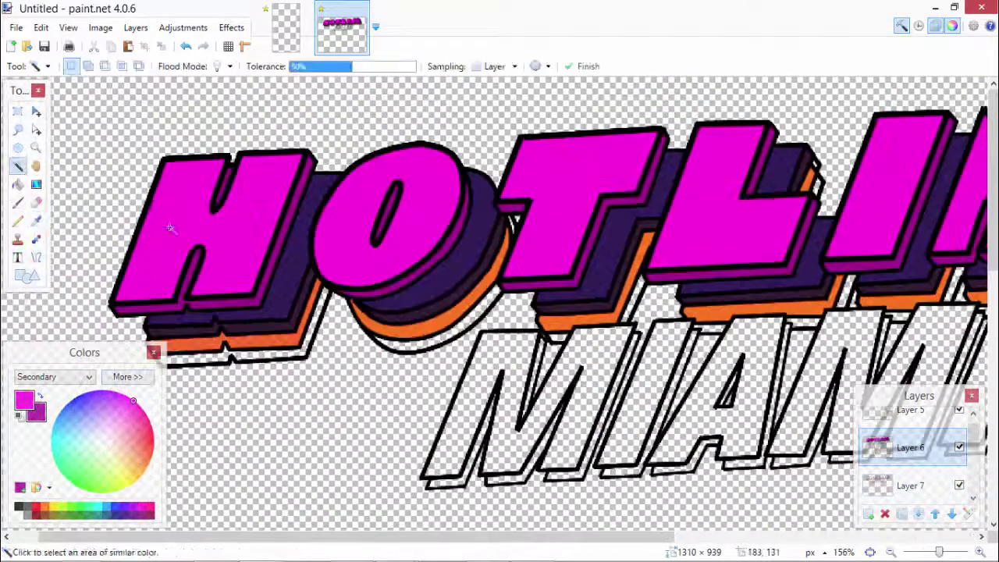
click(167, 224)
click(36, 184)
drag(109, 304, 300, 129)
drag(143, 287, 180, 236)
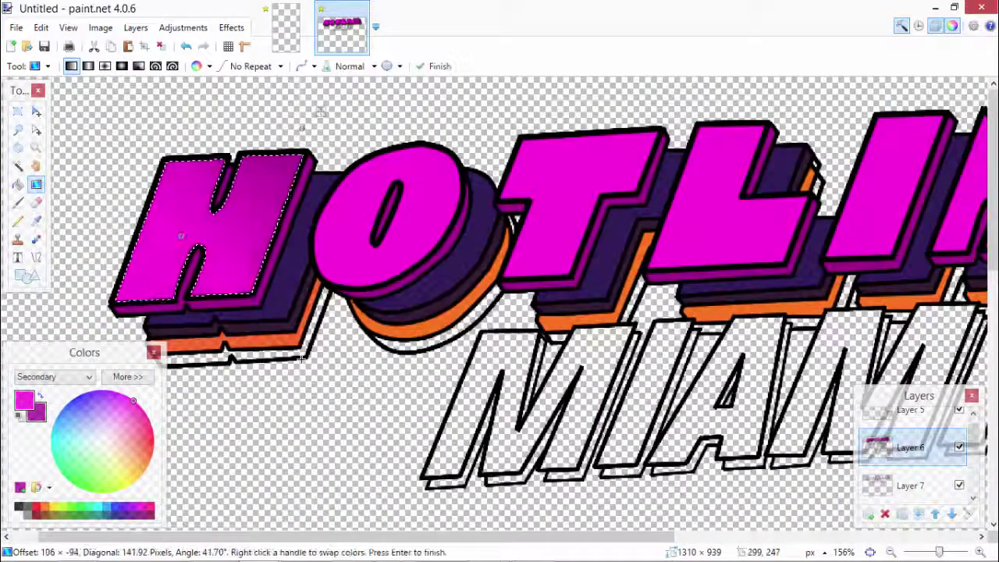
Step: Apply the same diagonal magenta-to-dark-magenta linear gradient to the front faces of the O and the T
key(s)
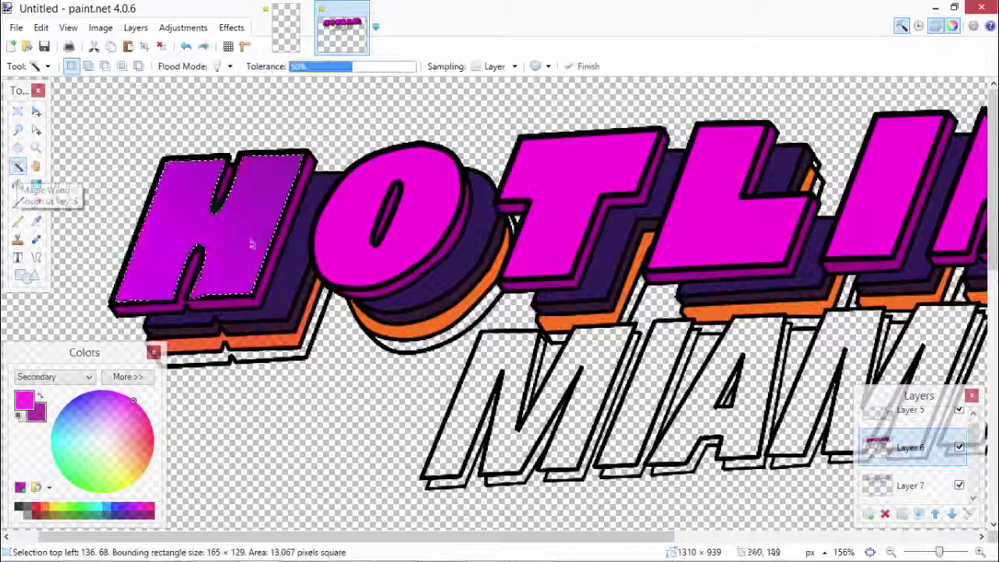
click(356, 256)
key(g)
drag(330, 290, 426, 204)
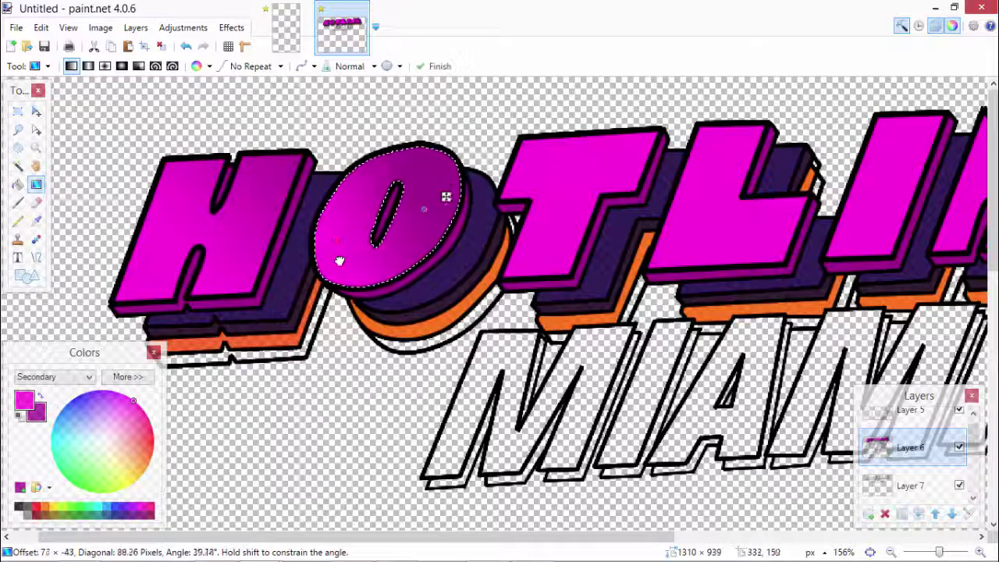
key(s)
click(546, 245)
key(g)
drag(515, 273, 588, 173)
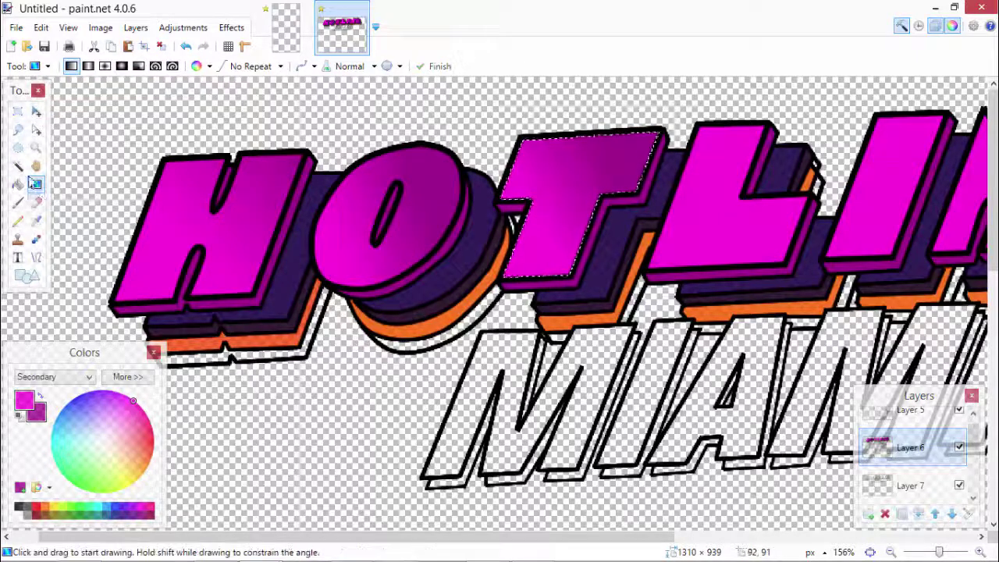
Step: Apply the diagonal magenta-to-dark-magenta linear gradient to the front faces of the L and the I in HOTLINE
key(s)
click(714, 239)
key(g)
drag(697, 205, 771, 146)
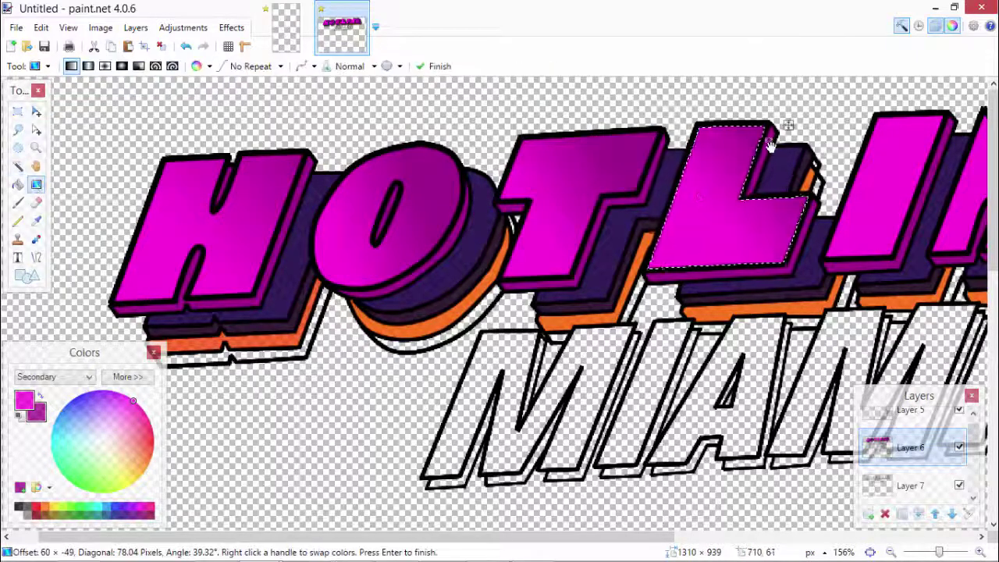
key(s)
click(867, 205)
key(g)
drag(876, 193, 942, 128)
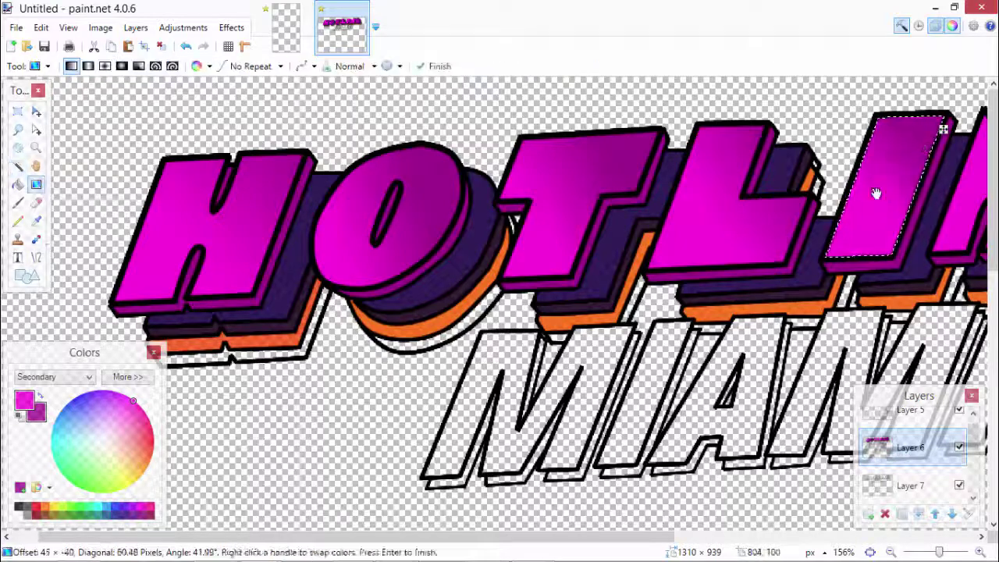
Step: Select the N's front face and apply the magenta-to-dark-magenta linear gradient to it
scroll(924, 287, down, 3)
scroll(584, 133, up, 2)
key(s)
click(669, 192)
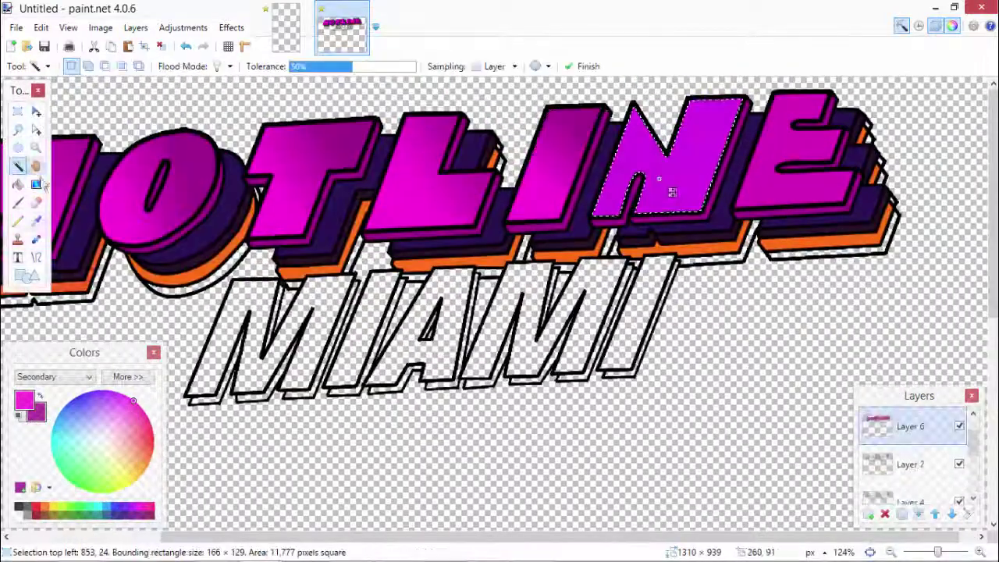
key(k)
click(36, 184)
drag(667, 160, 732, 122)
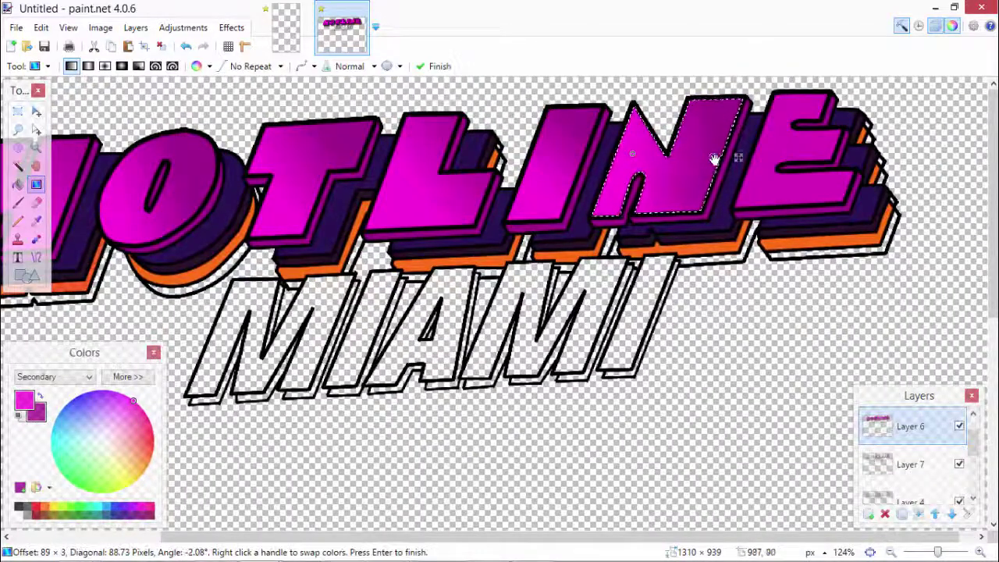
Step: Apply the diagonal magenta-to-dark-magenta linear gradient to the E's front face and clear the selection
key(s)
click(769, 197)
key(g)
drag(843, 128, 764, 188)
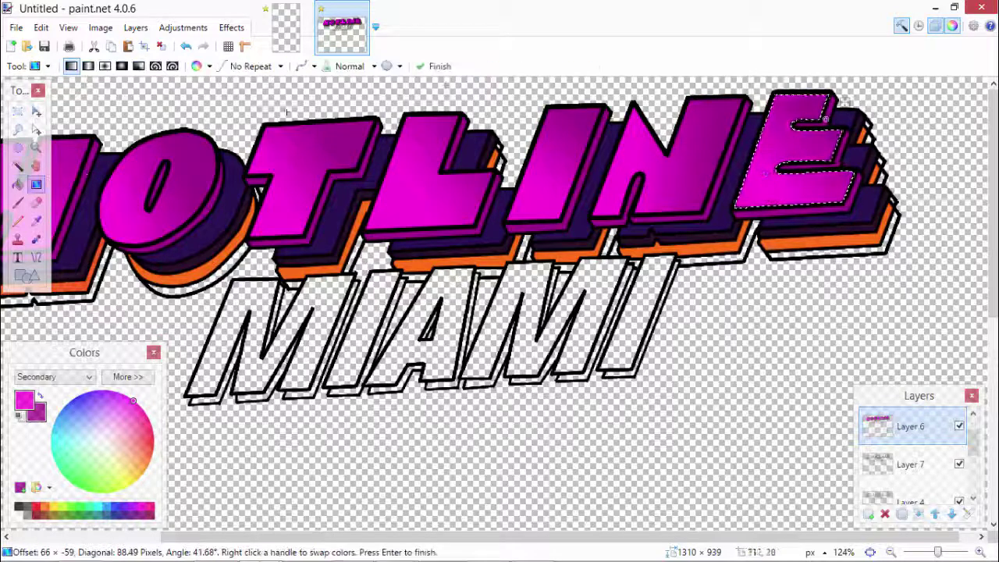
key(ctrl+b)
key(s)
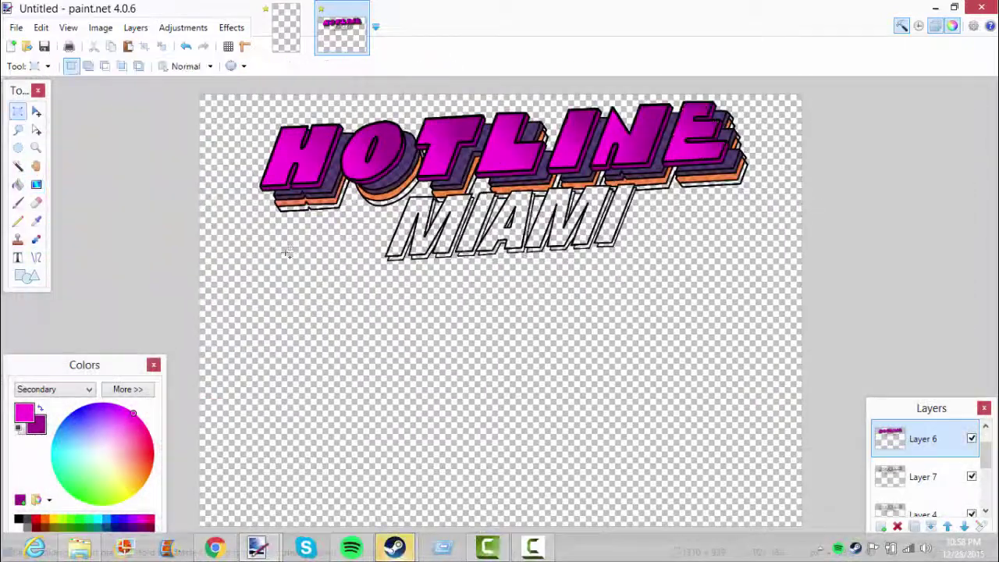
Step: Set the primary color to the yellow FFCD07 with an opacity of 113
key(ctrl+plus)
click(143, 489)
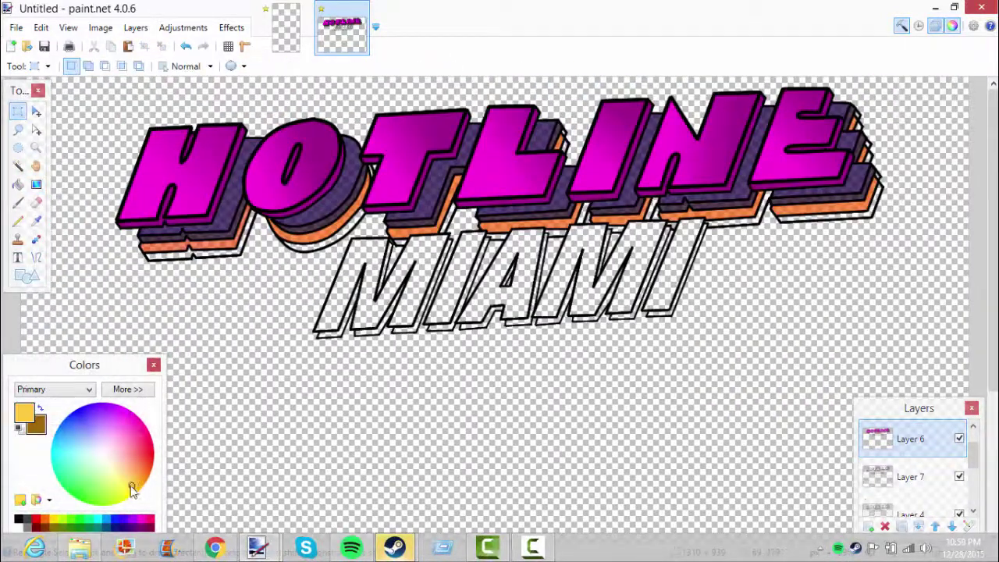
drag(225, 520, 209, 515)
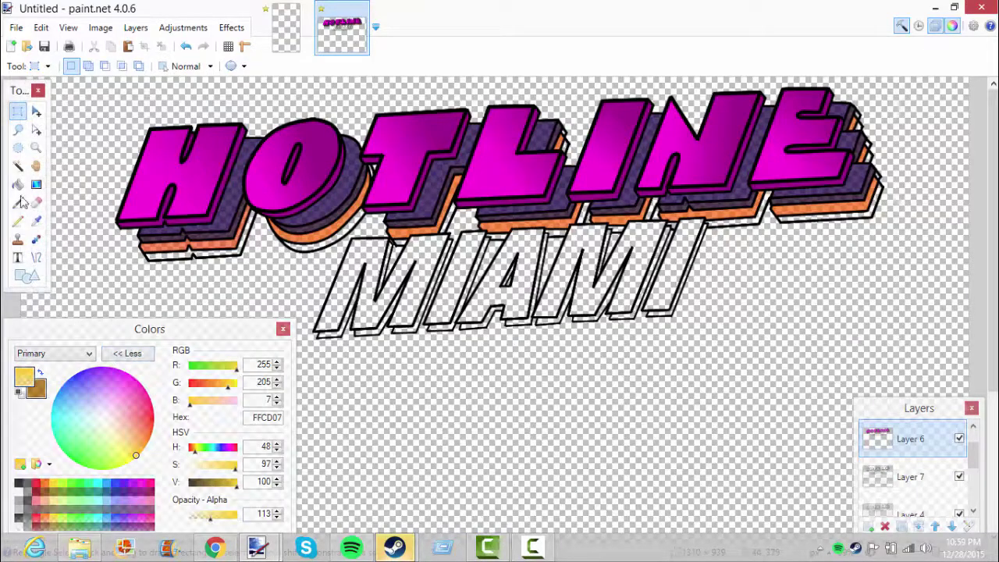
Step: Fill the outermost depth strips of all HOTLINE letters with the translucent yellow FFCD07
key(f)
click(179, 264)
scroll(553, 209, up, 4)
scroll(854, 286, down, 3)
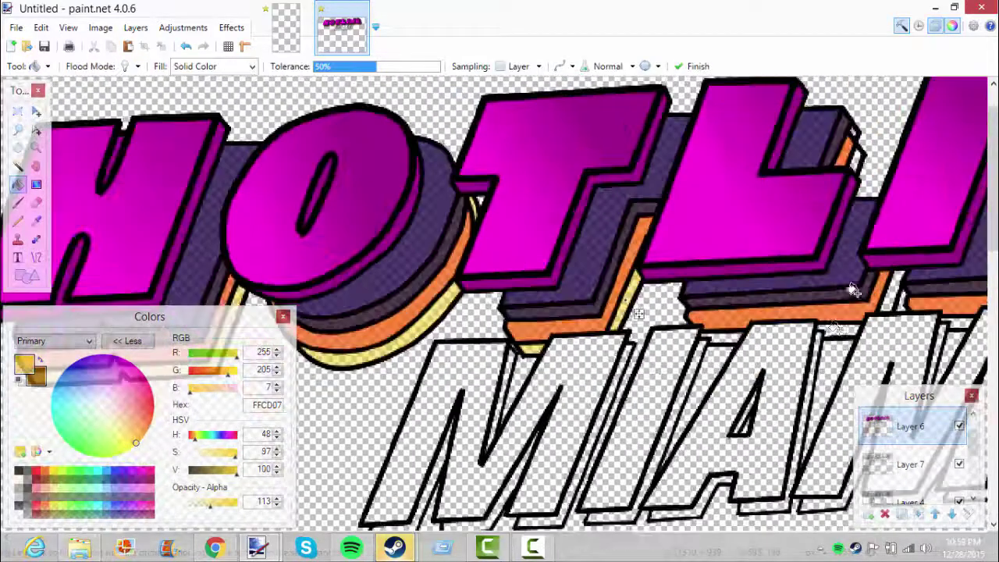
scroll(770, 350, down, 2)
scroll(478, 234, up, 3)
scroll(616, 356, up, 3)
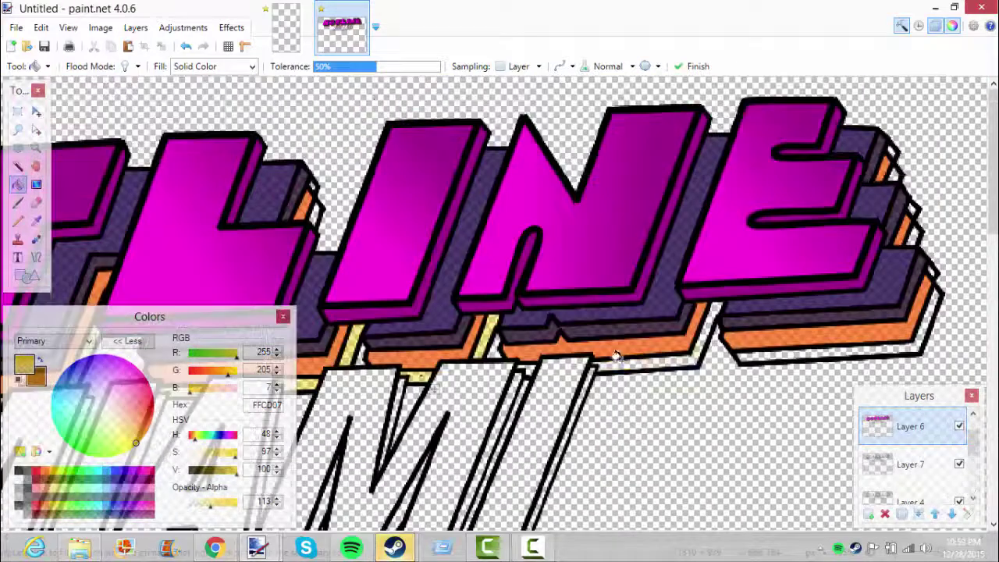
scroll(528, 329, up, 1)
scroll(779, 324, up, 3)
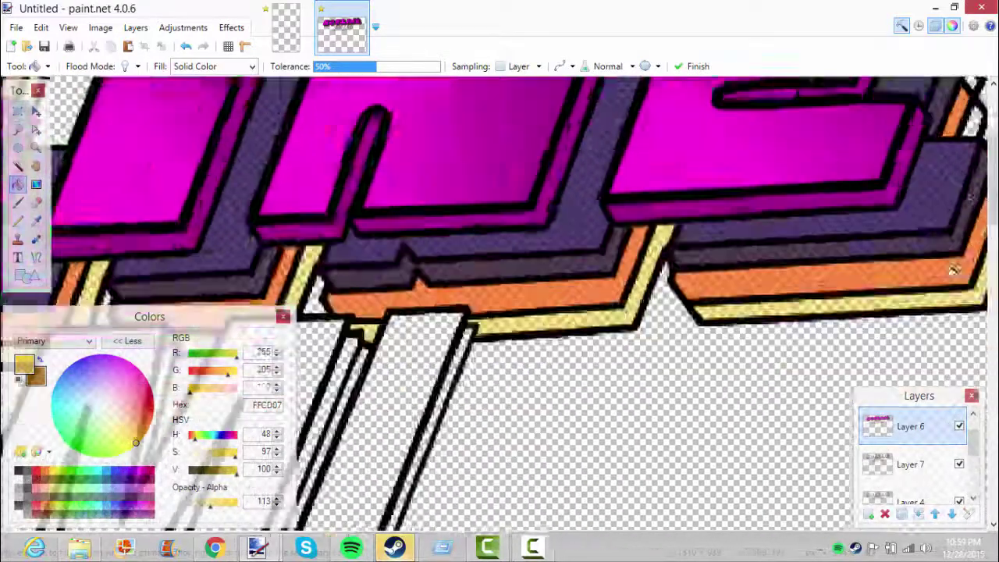
scroll(779, 324, down, 5)
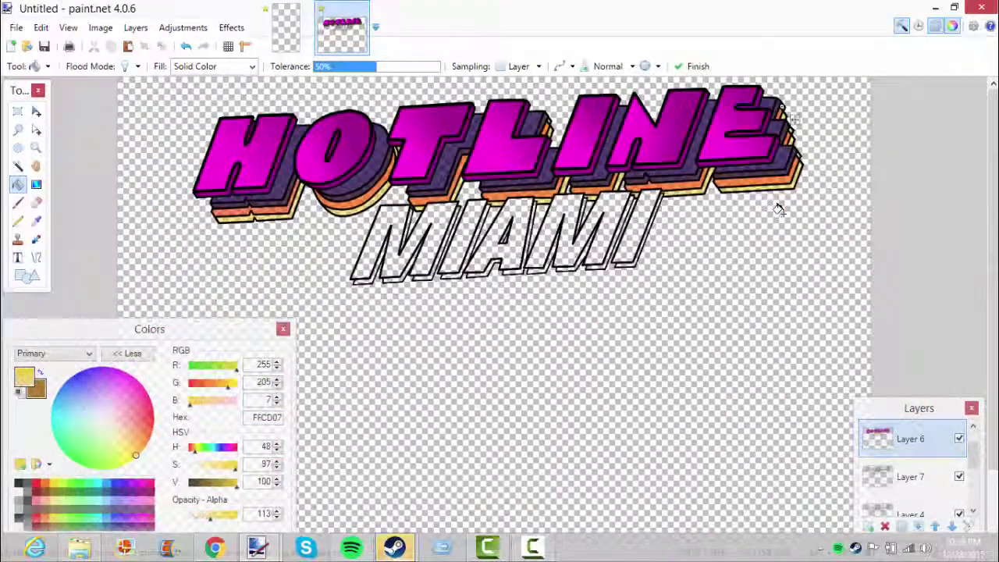
Step: Show the reference artwork beneath the traced logo to compare the colors and hide it again
click(959, 513)
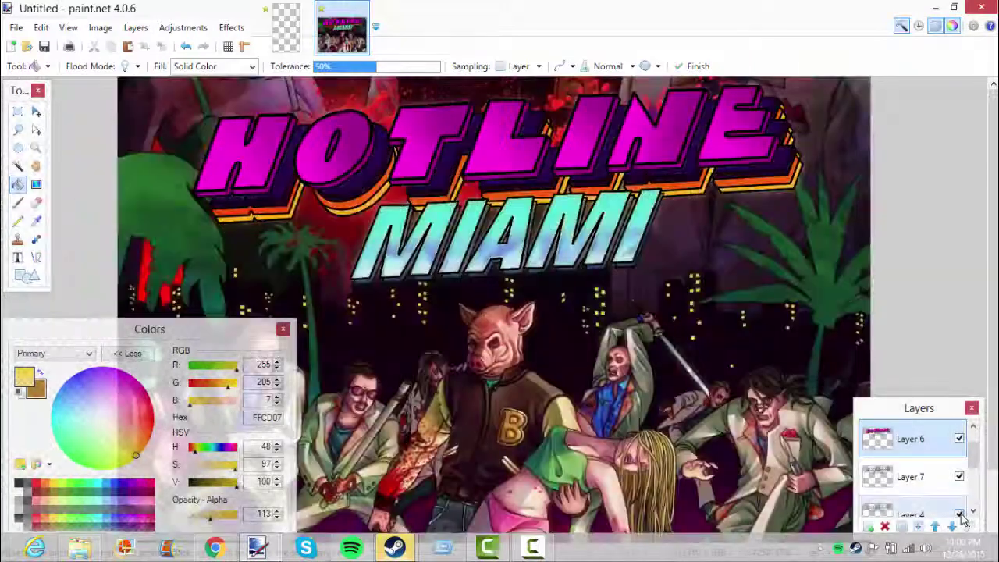
click(960, 513)
scroll(948, 493, up, 1)
key(ctrl+b)
Step: Select the whole canvas and add a new layer directly above Layer 6
key(ctrl+a)
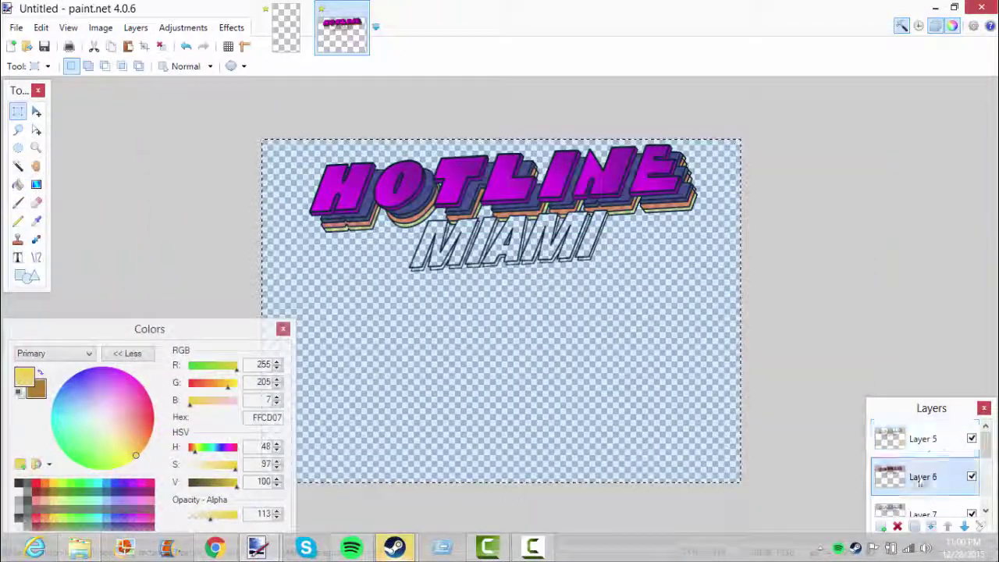
key(ctrl+shift+n)
key(m)
Step: Try to fill the front faces of the MIAMI letters with the opaque light blue 719EE2
key(f)
click(105, 499)
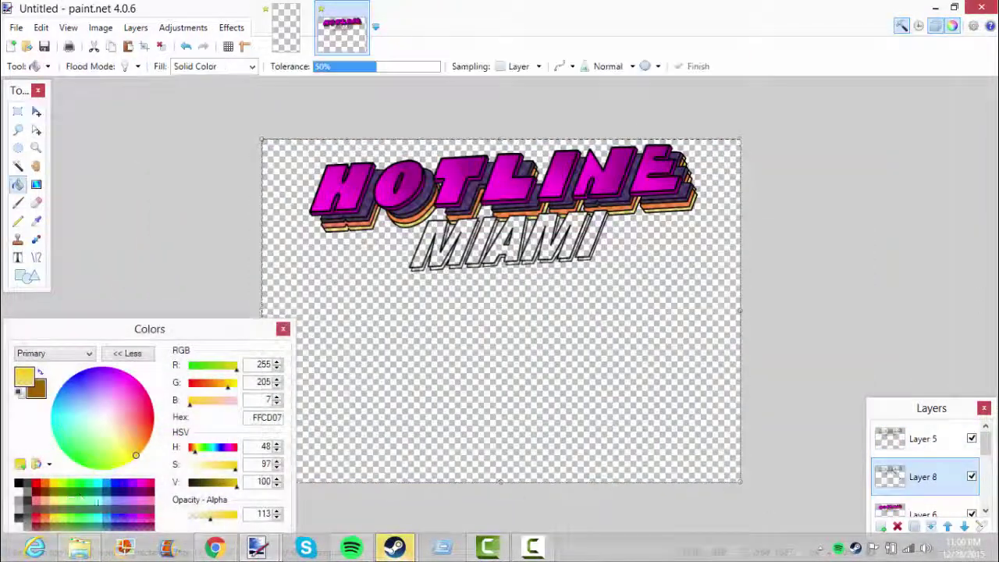
drag(75, 403, 77, 399)
scroll(507, 199, up, 2)
click(441, 243)
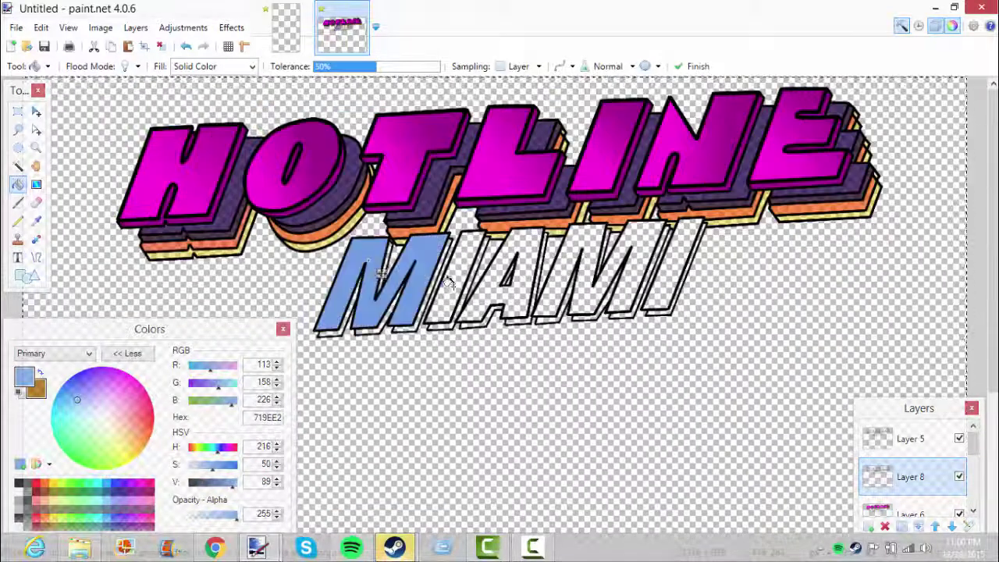
click(499, 240)
click(562, 240)
scroll(598, 390, down, 2)
scroll(598, 390, up, 2)
Step: Fill the first M of MIAMI with the turquoise 58E2B0 and set the same turquoise as secondary color
drag(219, 465, 209, 467)
drag(76, 401, 69, 431)
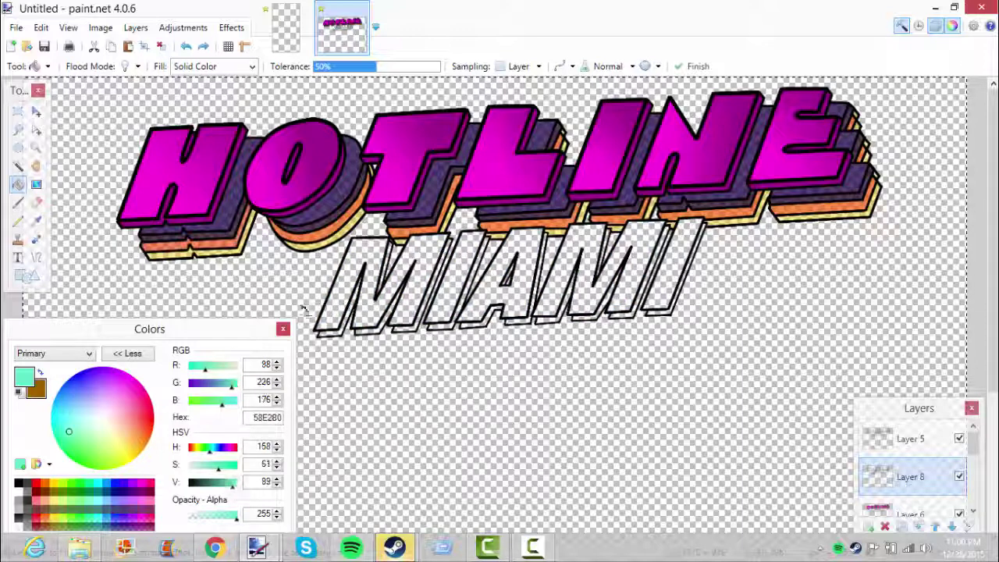
click(336, 323)
key(k)
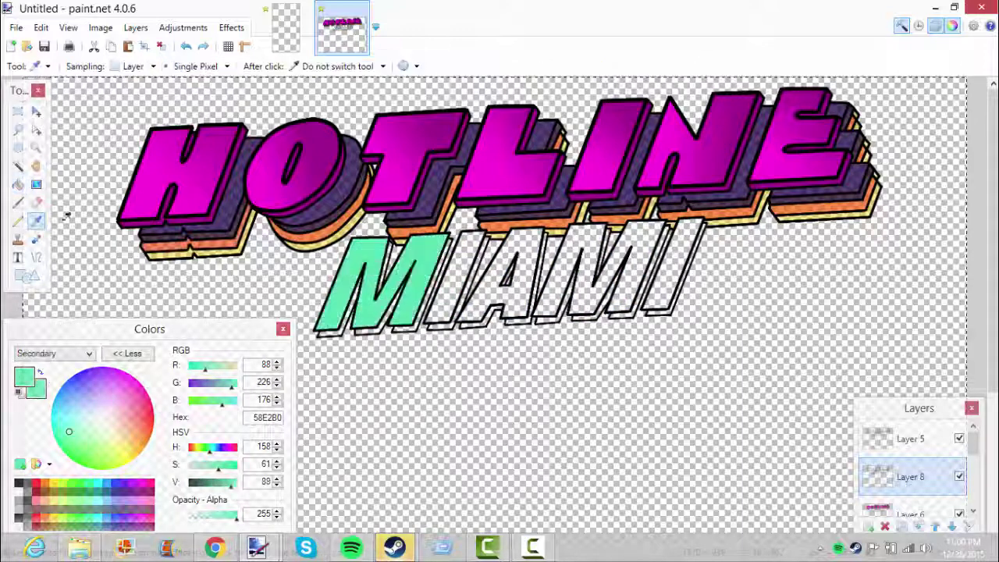
Step: Replace the first M's solid fill with a linear gradient from the turquoise primary to the cyan secondary color 63FFF8
key(f)
key(ctrl+z)
mouse_move(230, 482)
mouse_down()
mouse_move(214, 482)
mouse_move(237, 482)
mouse_up()
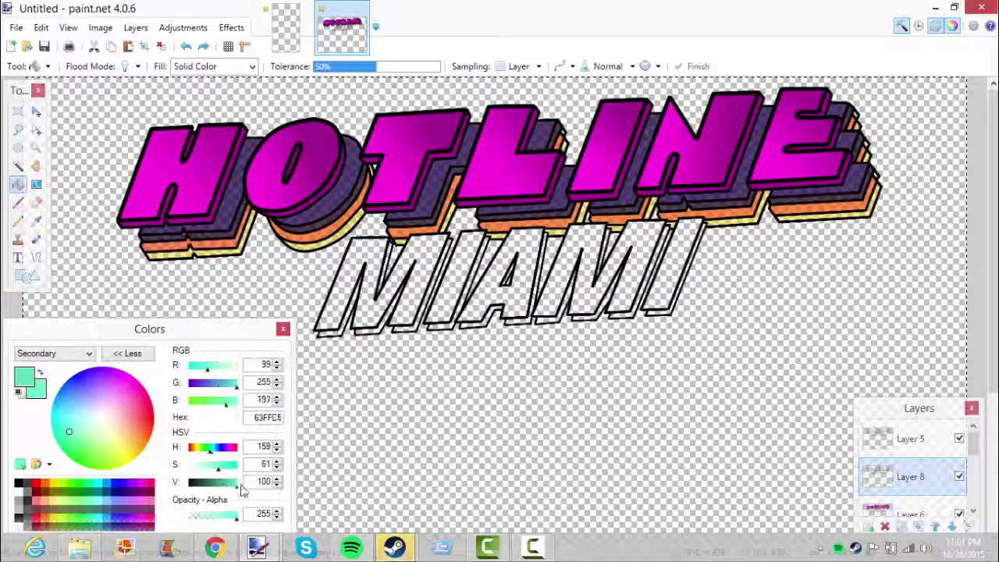
key(g)
mouse_move(324, 316)
mouse_down()
mouse_move(355, 291)
mouse_move(342, 336)
mouse_up()
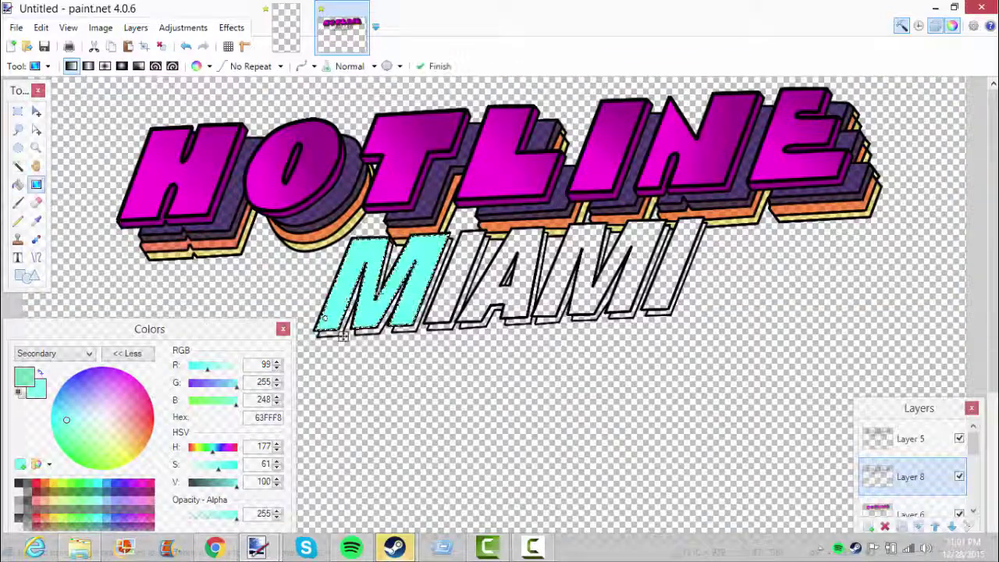
Step: Fill the first I and the A of MIAMI with the same turquoise-to-cyan gradient, one letter at a time
click(18, 166)
click(464, 266)
key(g)
drag(468, 240, 469, 216)
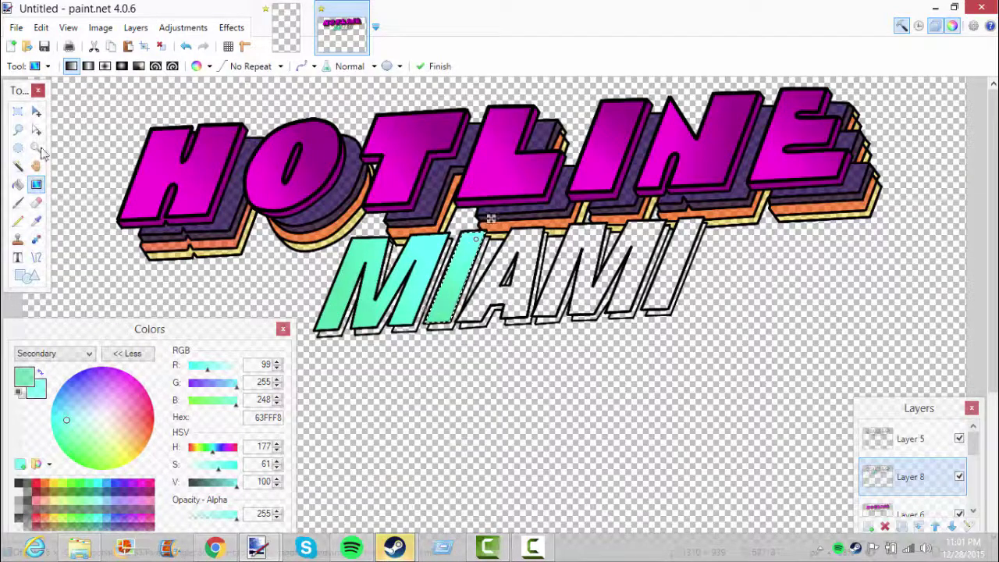
click(18, 166)
click(503, 285)
key(g)
drag(474, 308, 492, 324)
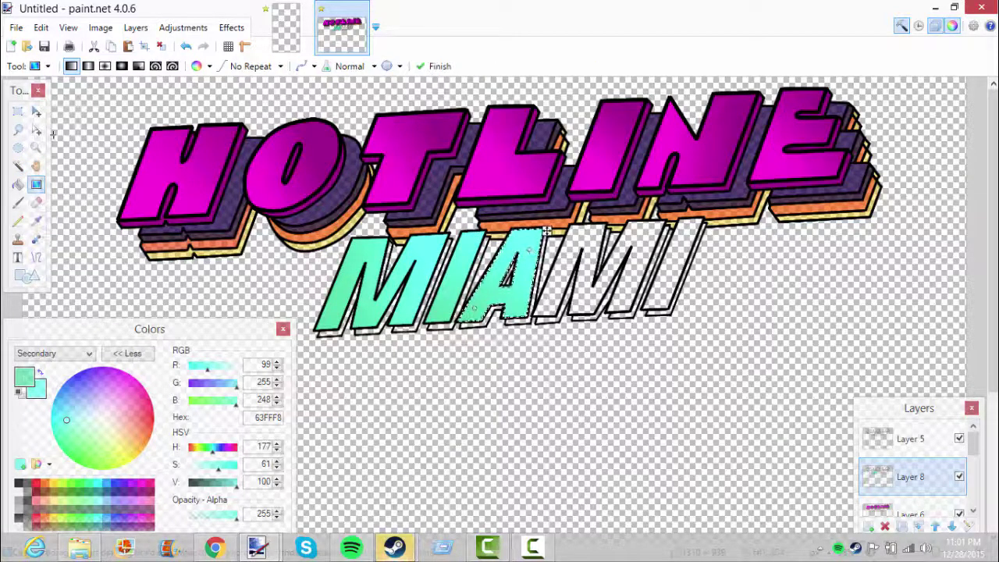
Step: Fill the second M and the last I of MIAMI with the turquoise-to-cyan gradient and clear the selection
click(18, 166)
click(594, 266)
key(g)
drag(639, 239, 559, 293)
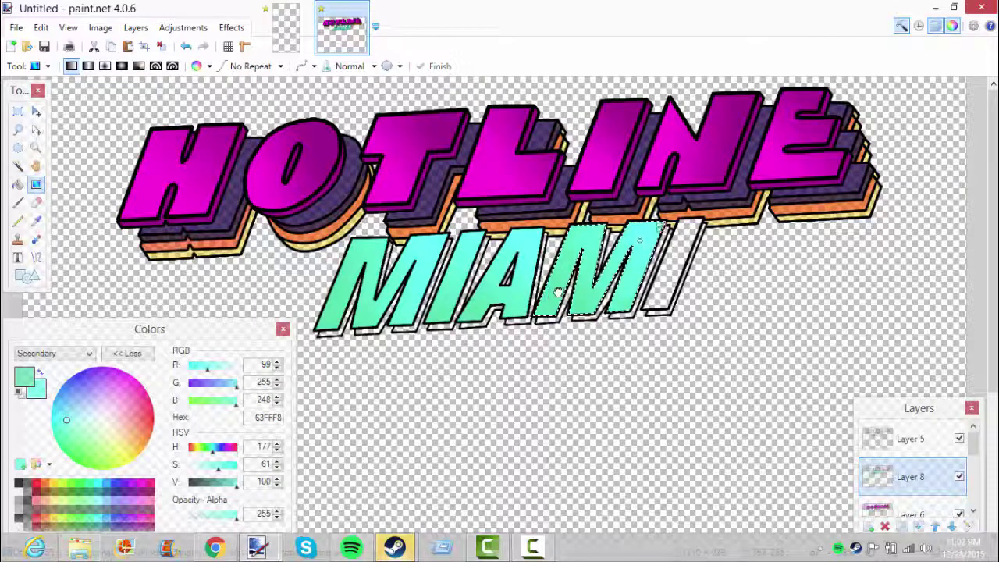
click(18, 165)
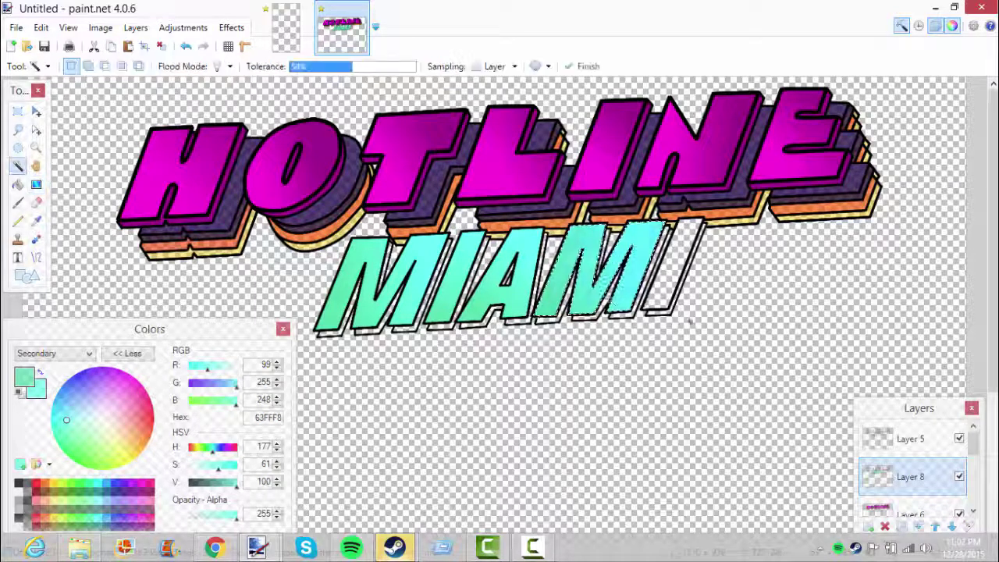
click(671, 265)
key(g)
drag(691, 234, 679, 266)
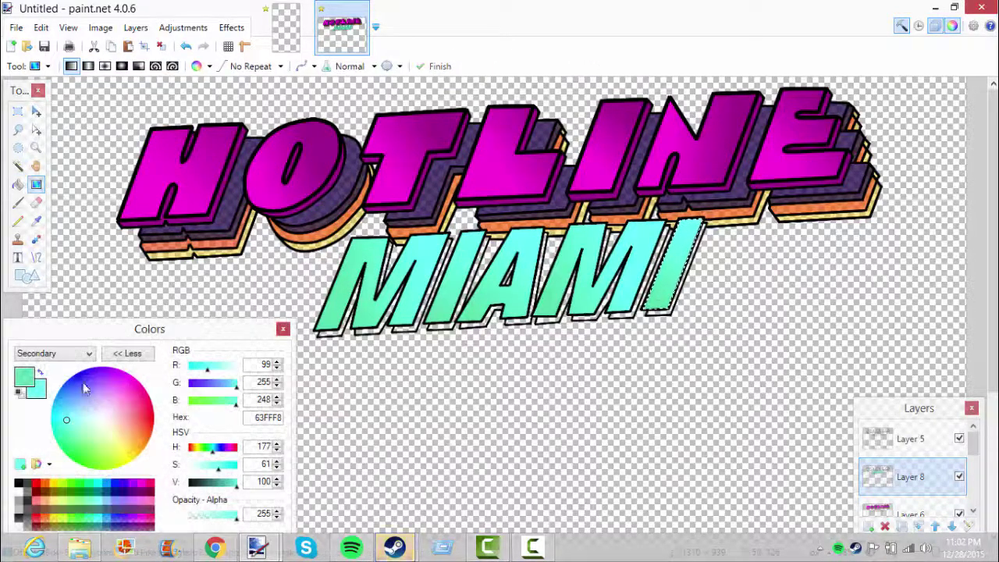
key(s)
key(ctrl+d)
scroll(377, 307, down, 3)
scroll(377, 307, up, 3)
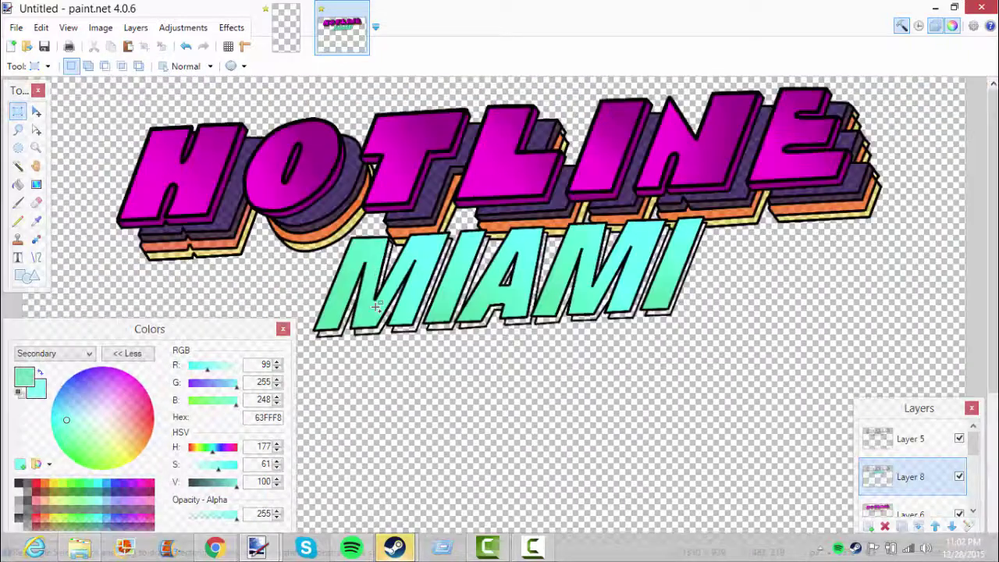
Step: Fill the depth sides behind all MIAMI letters with the dark green 2F7A5F at an opacity of 147
key(f)
click(23, 377)
click(216, 514)
scroll(334, 330, up, 1)
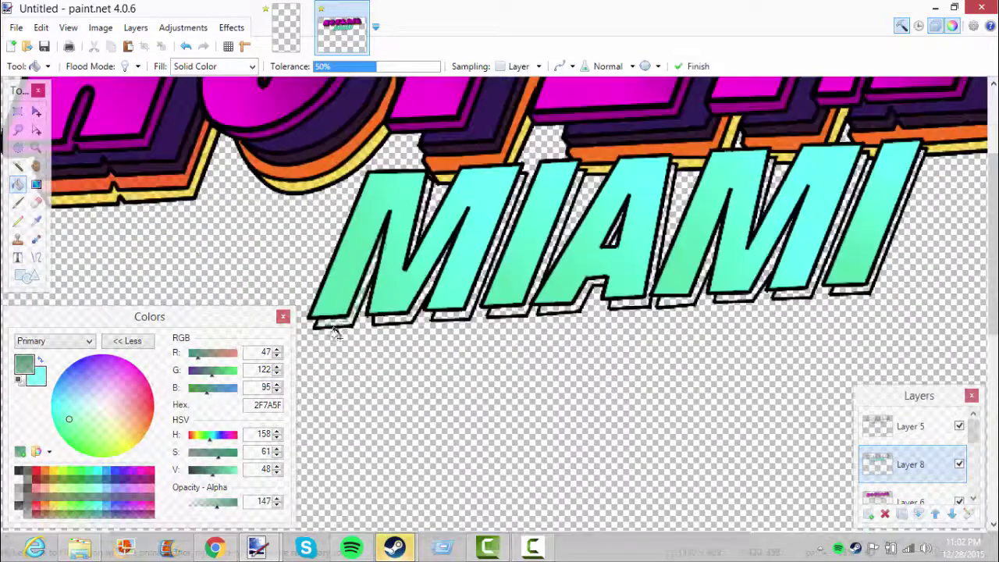
scroll(396, 227, up, 1)
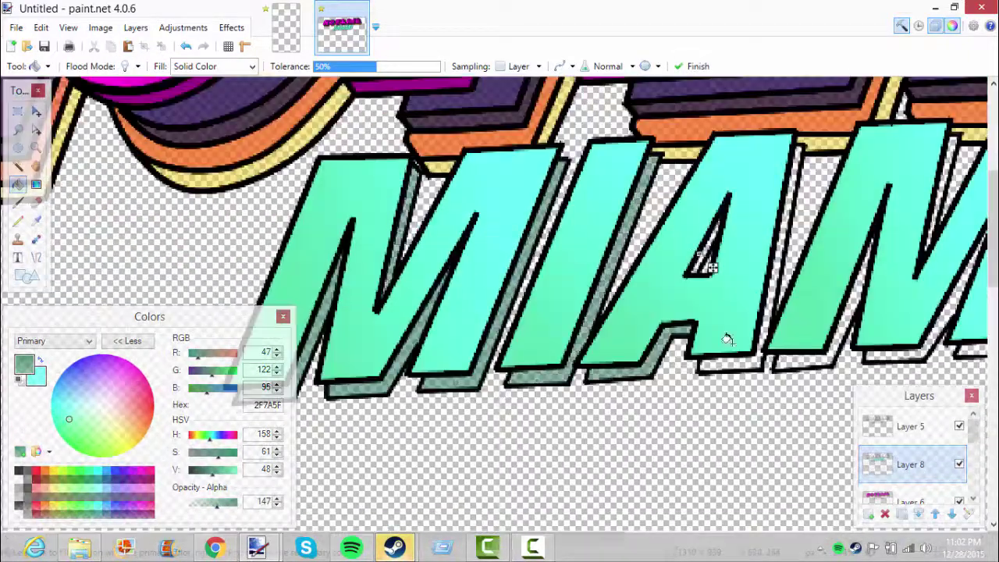
scroll(743, 319, down, 1)
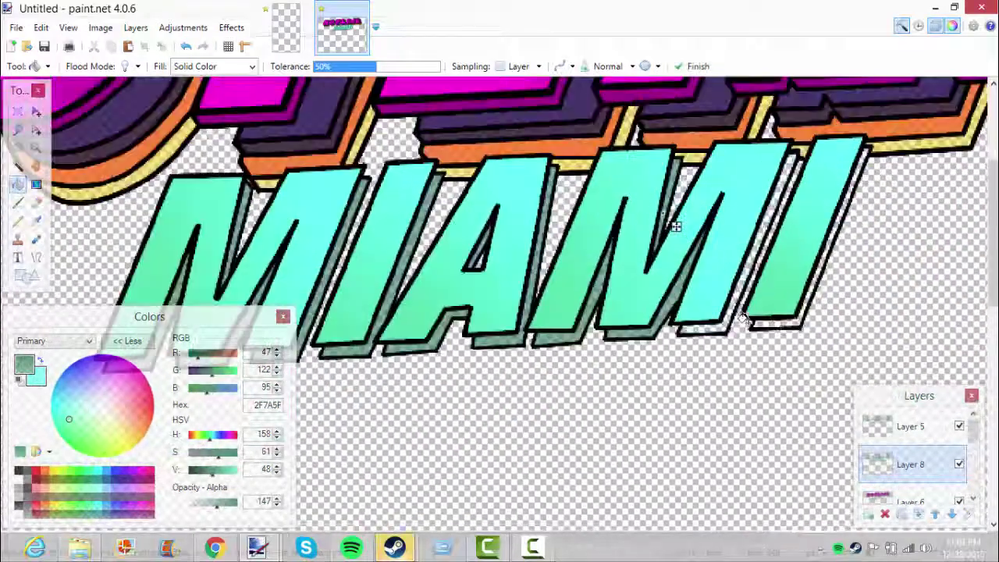
scroll(804, 273, down, 3)
scroll(419, 436, up, 2)
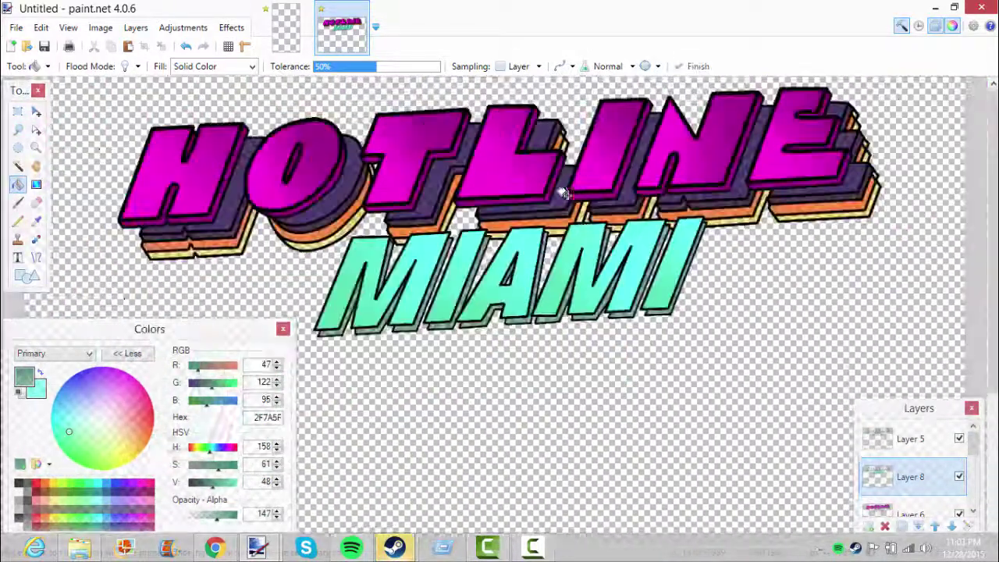
Step: Try to copy the upper canvas area containing the logo into idk.png and return to the logo image
scroll(419, 435, down, 2)
scroll(941, 508, down, 5)
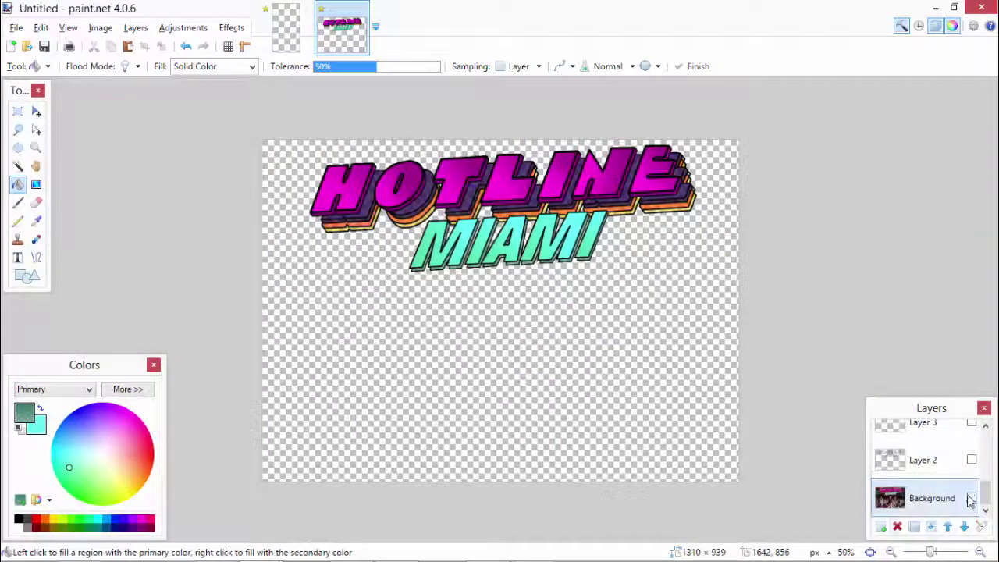
click(17, 111)
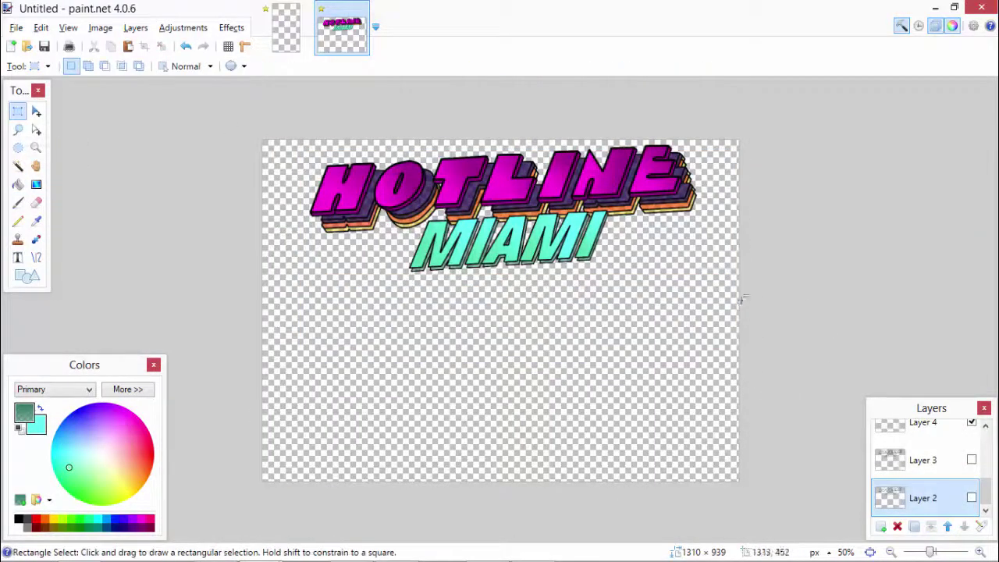
drag(740, 300, 286, 28)
click(286, 27)
key(ctrl+v)
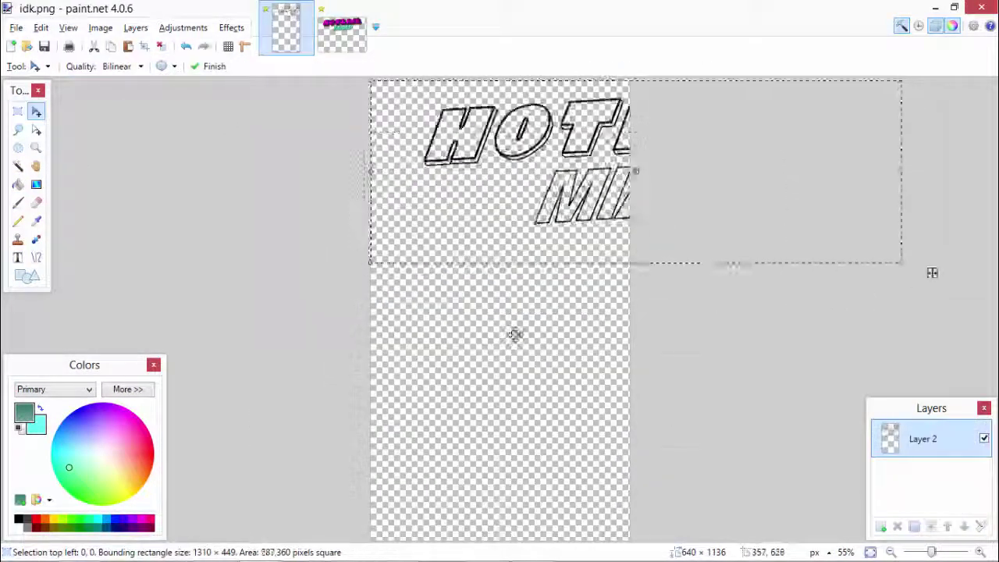
key(ctrl+Tab)
click(231, 27)
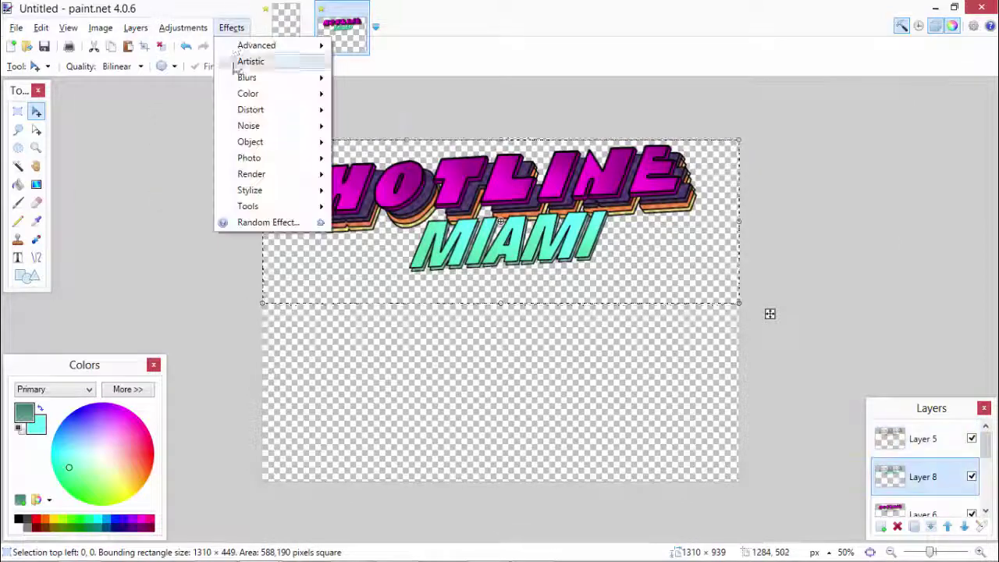
click(363, 174)
key(Escape)
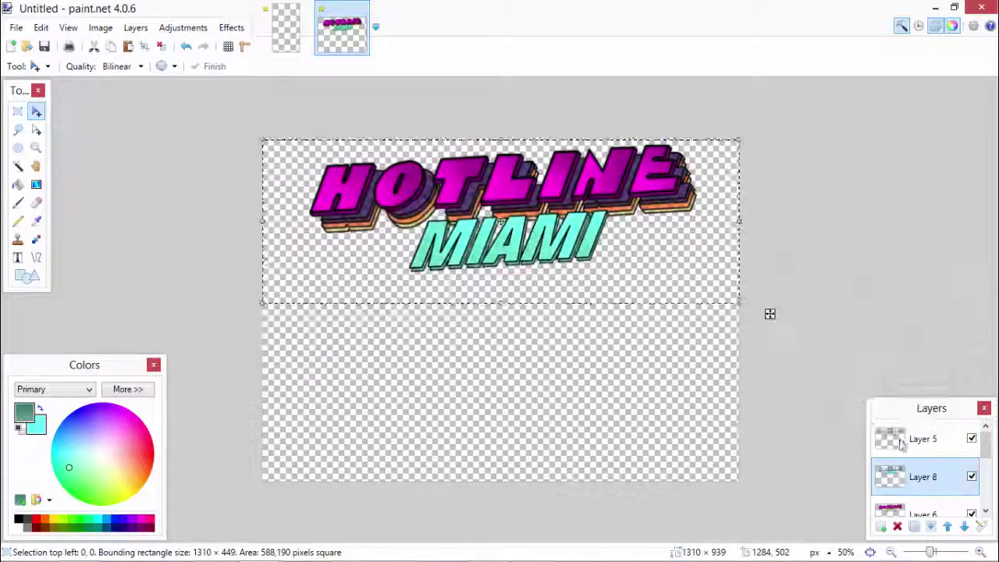
Step: Try a Glow effect with an adjusted radius on Layer 8
ctrl+scroll(713, 363, up, 5)
click(231, 27)
mouse_move(249, 157)
click(365, 191)
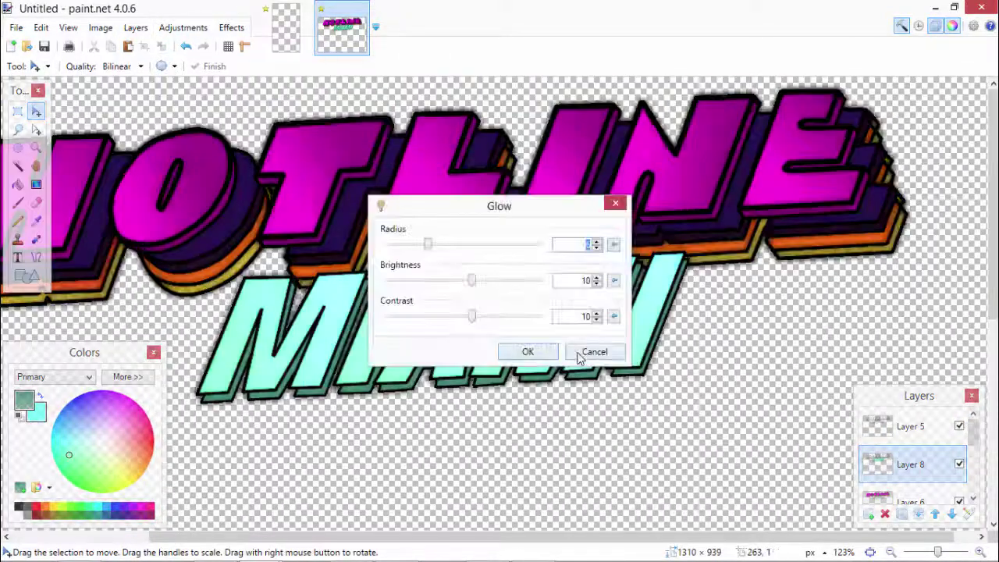
drag(484, 196, 701, 174)
drag(642, 219, 658, 262)
click(725, 326)
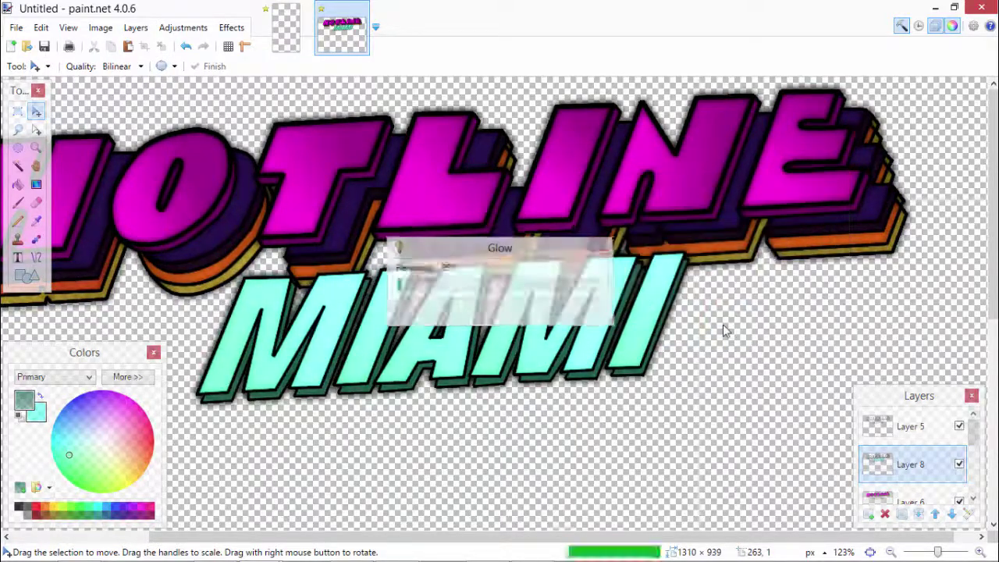
Step: Select Layer 6 and undo the Glow effect applied to Layer 8
ctrl+scroll(723, 330, down, 2)
click(910, 497)
click(182, 27)
click(231, 28)
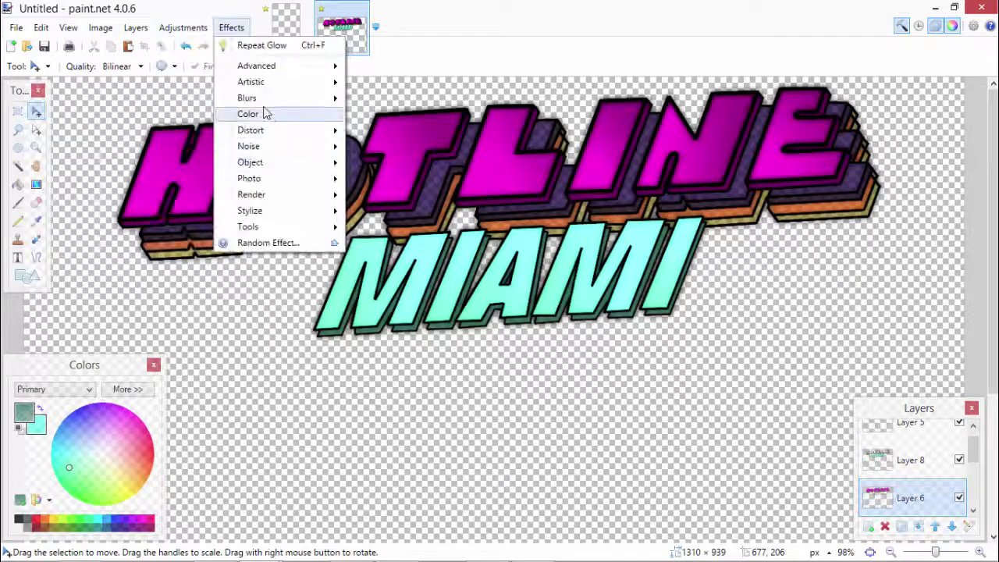
click(585, 344)
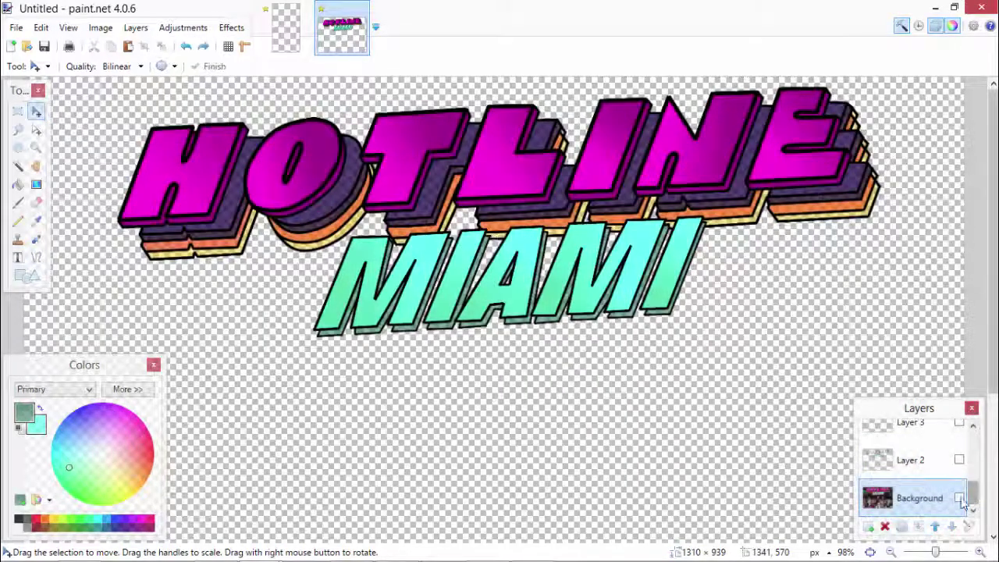
click(231, 27)
mouse_move(275, 126)
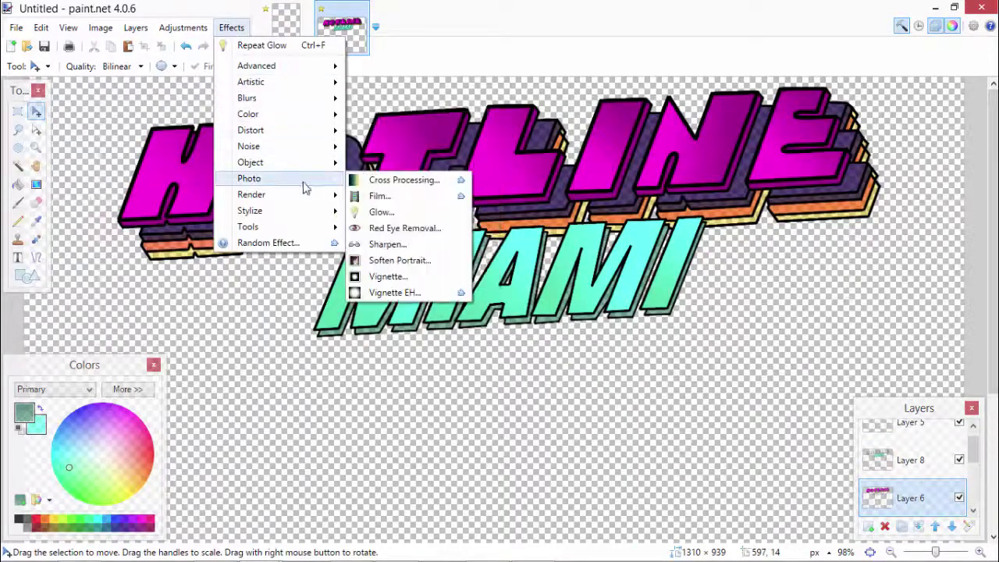
mouse_move(305, 116)
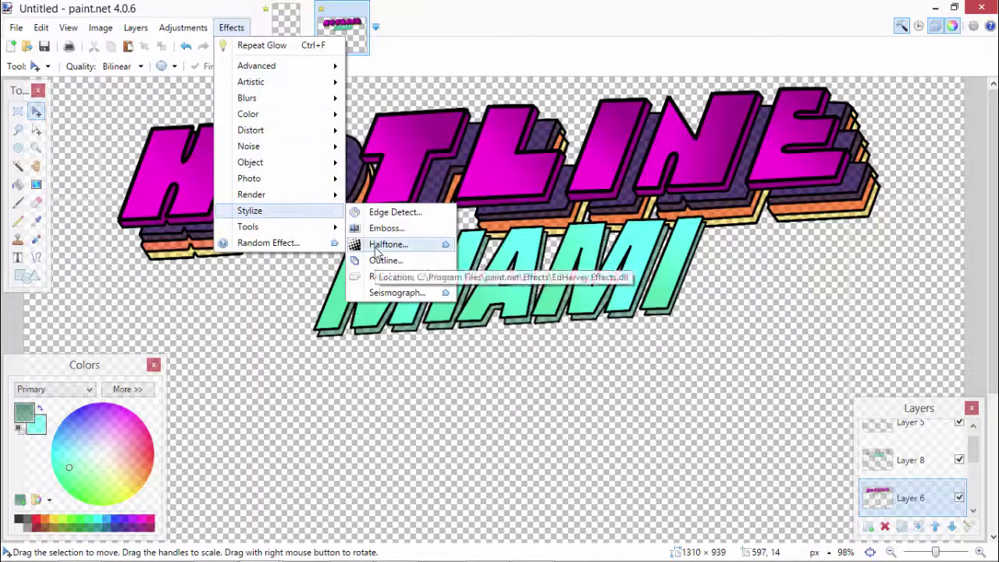
click(576, 437)
Step: Apply the Glow effect to the HOTLINE artwork on Layer 6
click(231, 27)
mouse_move(300, 176)
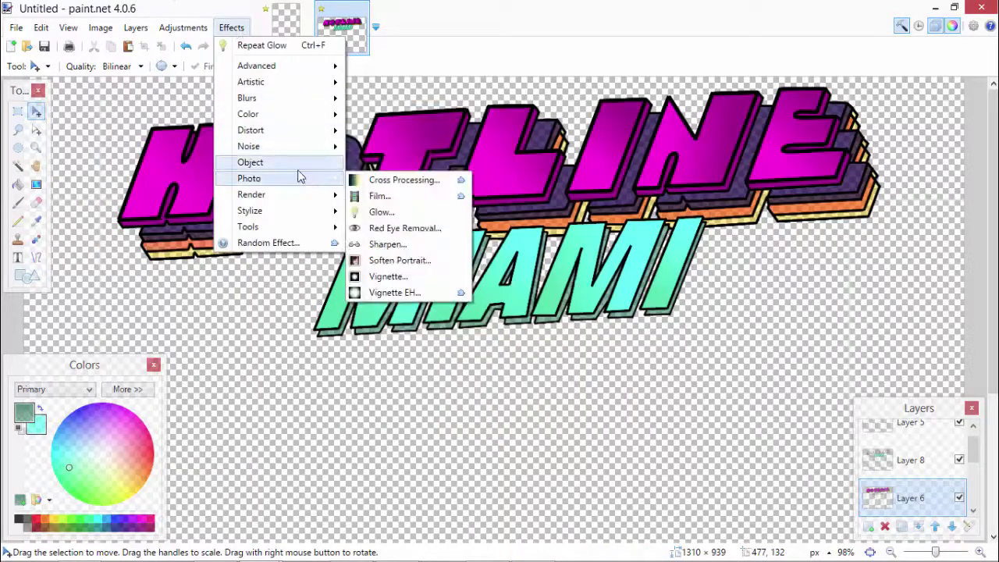
click(363, 211)
drag(513, 185, 538, 176)
click(636, 315)
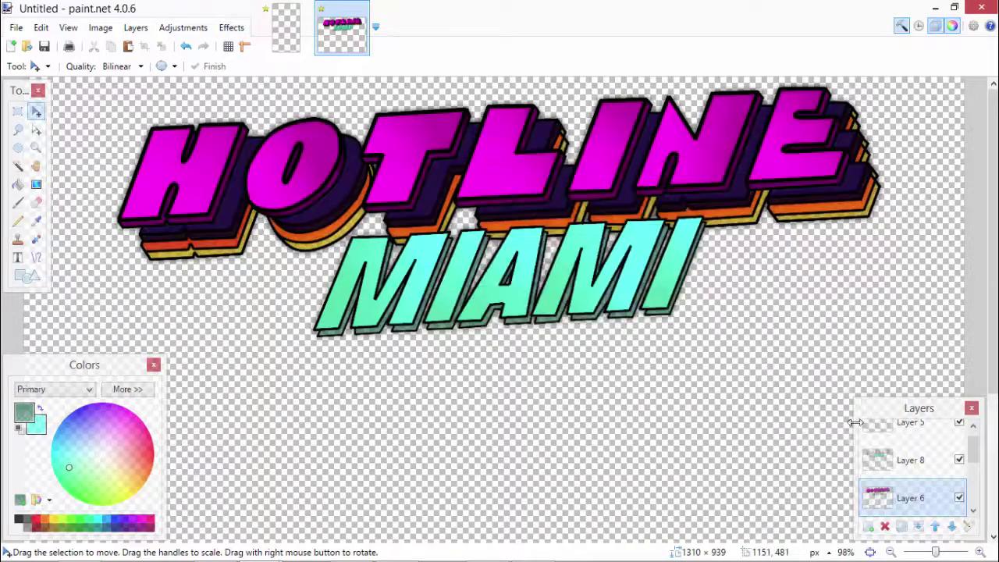
Step: Undo the last change on Layer 8 and return to Layer 6, leaving its layer properties as they are
click(898, 459)
key(ctrl+z)
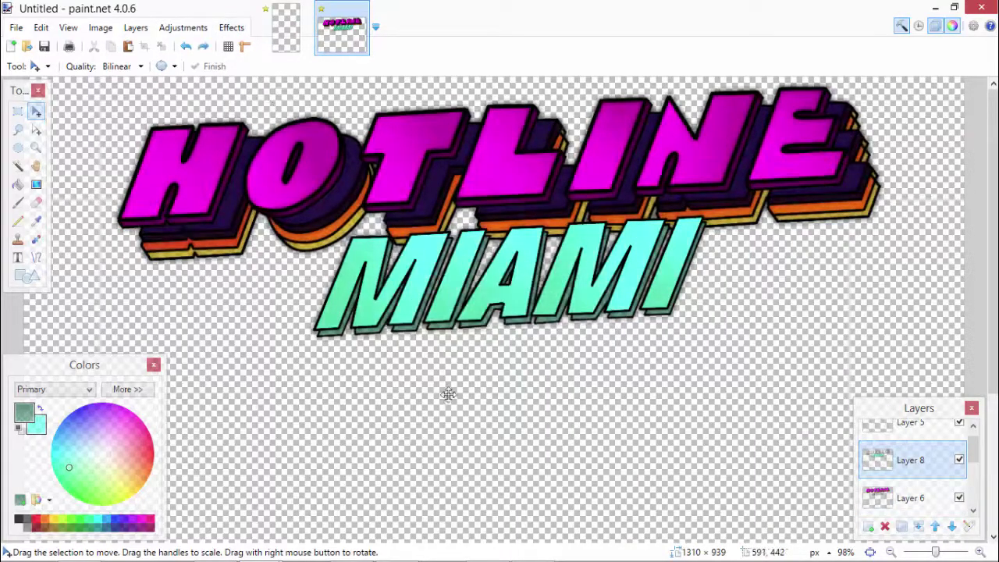
double_click(910, 498)
click(559, 345)
Step: Try the Unfocus and Motion Blur effects on Layer 6
click(231, 28)
mouse_move(245, 98)
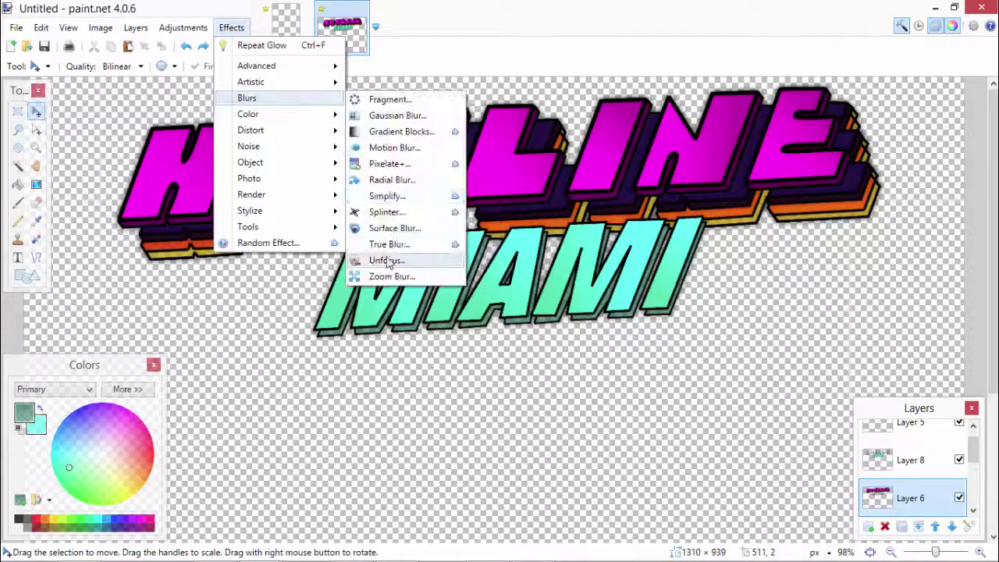
click(382, 258)
click(594, 316)
click(231, 28)
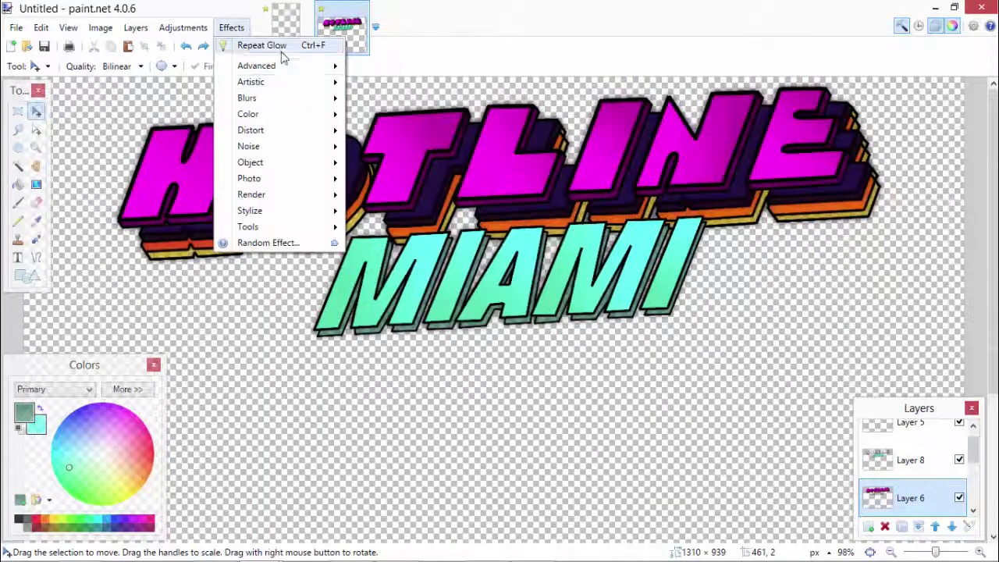
click(231, 27)
click(231, 27)
mouse_move(247, 98)
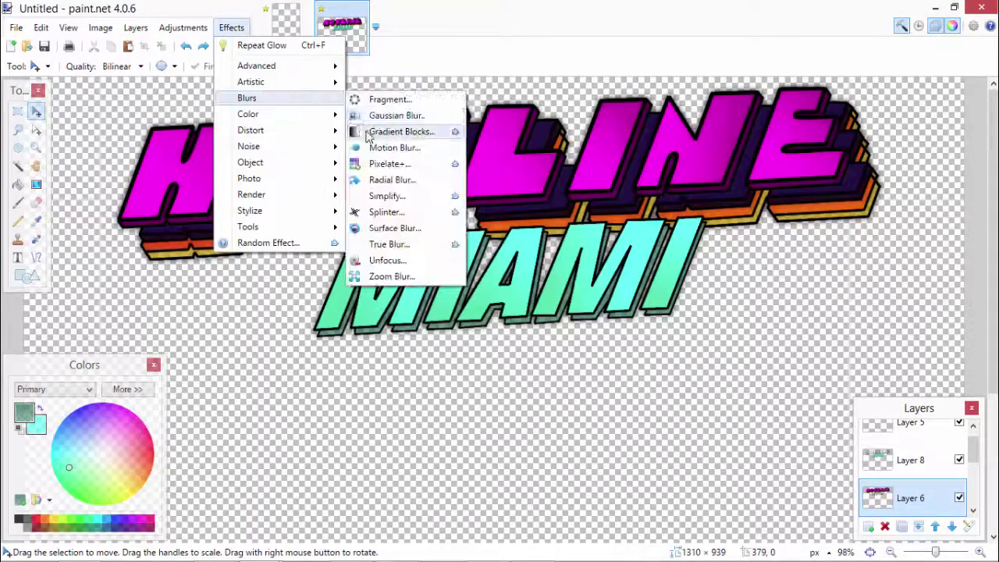
click(394, 147)
drag(500, 201, 848, 196)
key(Escape)
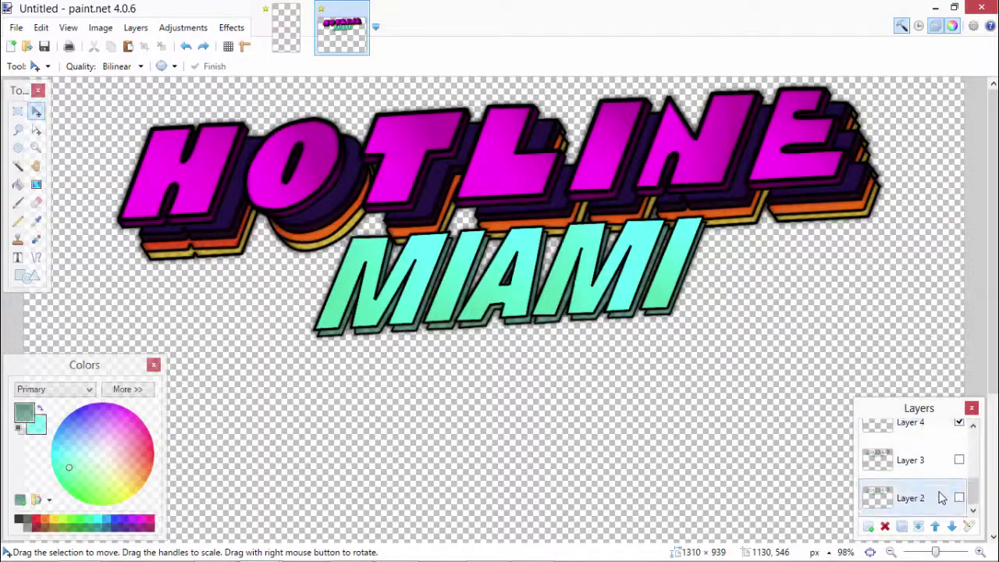
Step: Select a rectangle around the whole logo on Layer 6, copy it, and switch to idk.png
scroll(653, 347, up, 3)
scroll(725, 367, down, 4)
scroll(681, 291, down, 1)
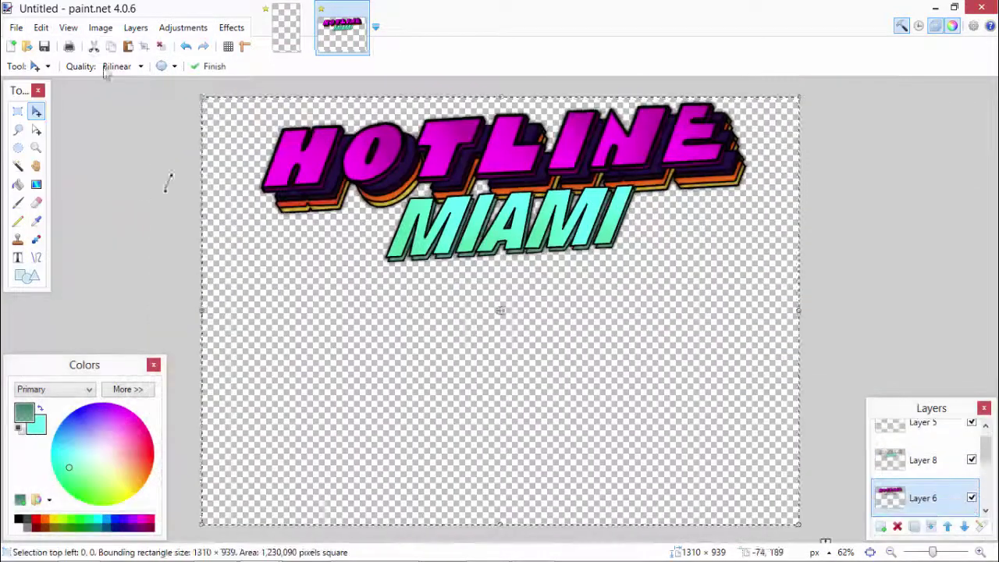
key(s)
drag(784, 286, 573, 188)
drag(427, 133, 236, 98)
key(ctrl+c)
click(285, 28)
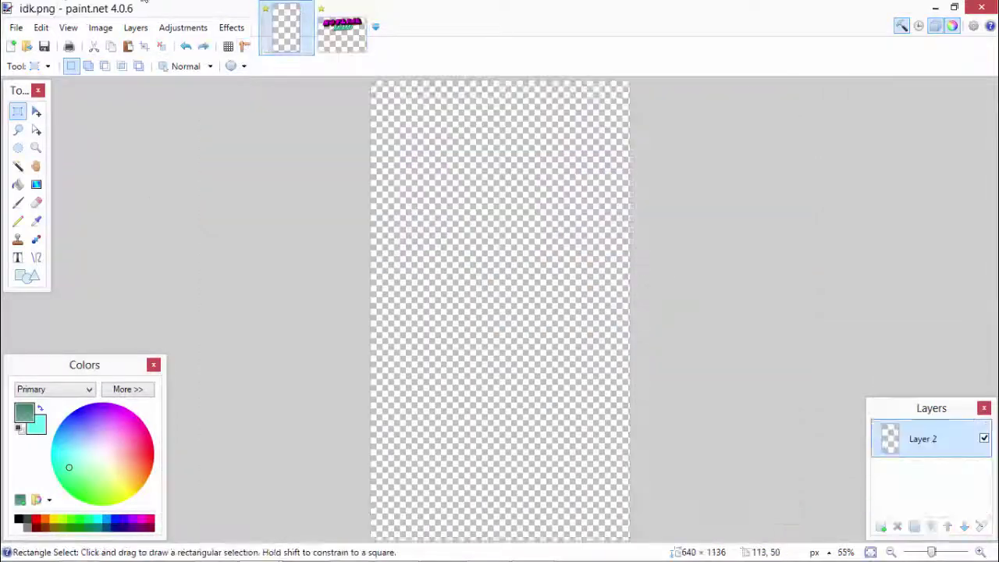
Step: Create a new 1136 × 640 pixel image and try pasting the copied logo area into it
click(16, 46)
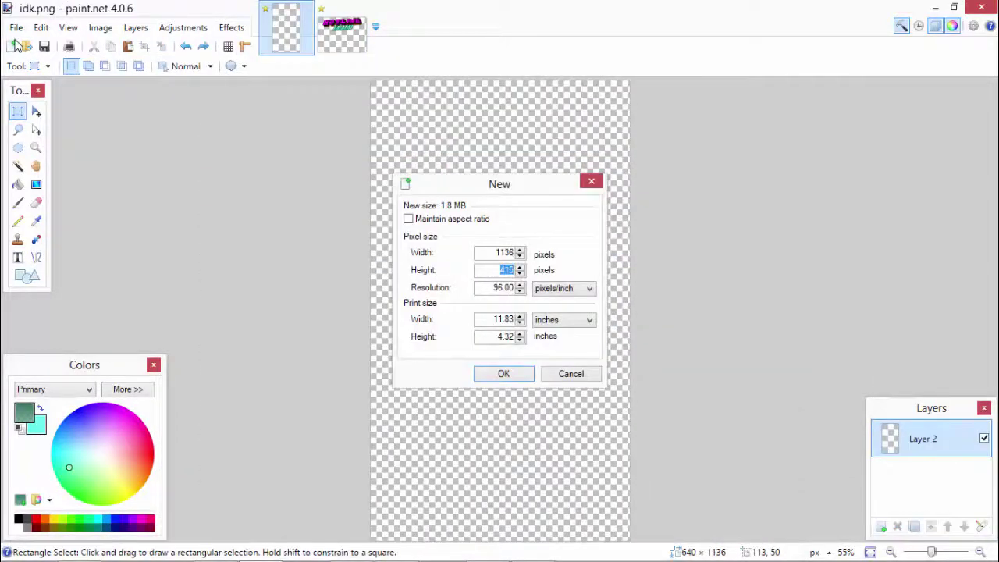
key(Return)
key(ctrl+v)
click(392, 363)
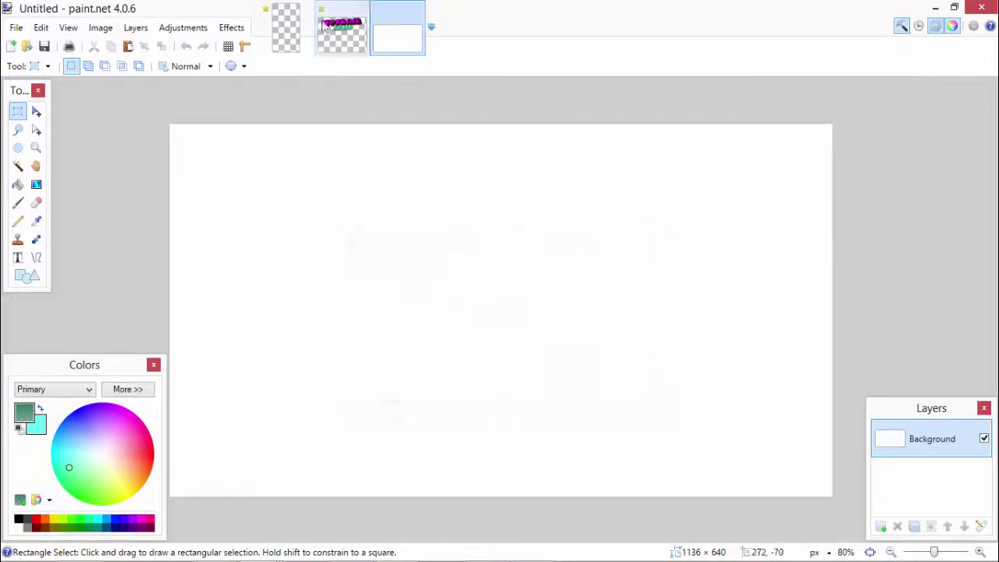
Step: Return to the logo image and merge its layers so the whole logo is on one layer
click(341, 27)
scroll(936, 470, down, 1)
scroll(930, 424, up, 1)
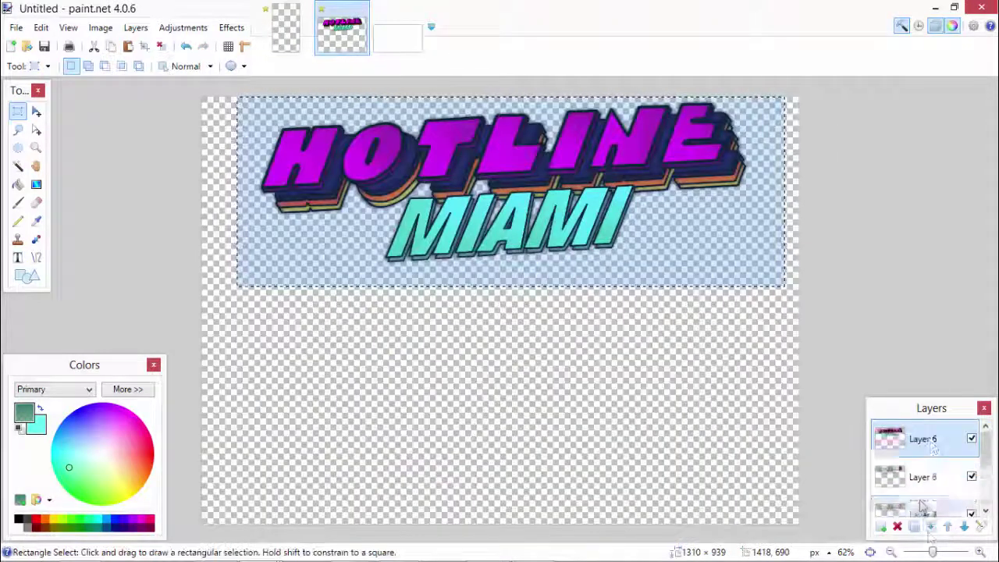
click(937, 480)
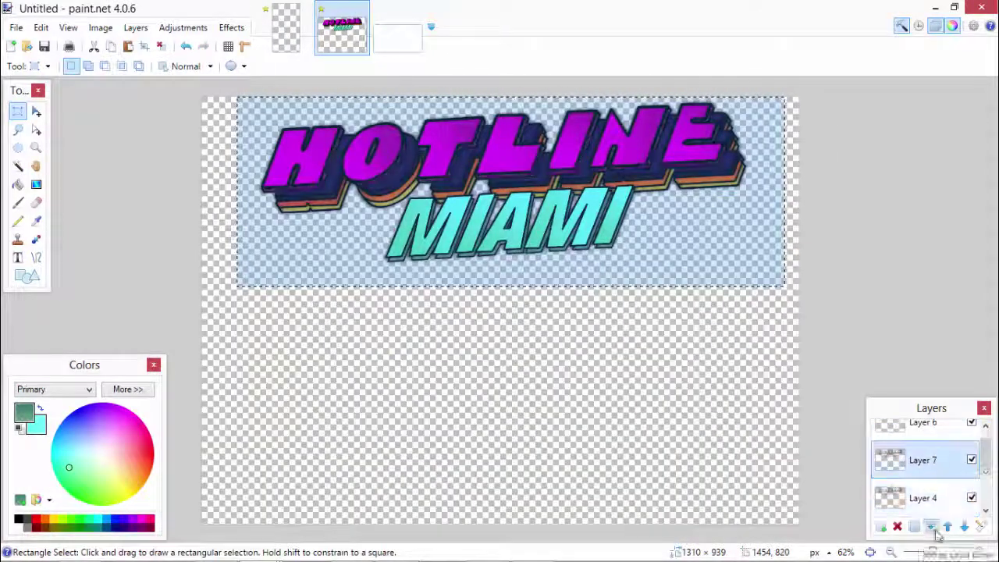
scroll(936, 478, down, 2)
click(910, 442)
Step: Copy the selected logo area, paste it into the 1136 × 640 image and move it down to the middle of the canvas
key(ctrl+c)
key(ctrl+Tab)
key(ctrl+v)
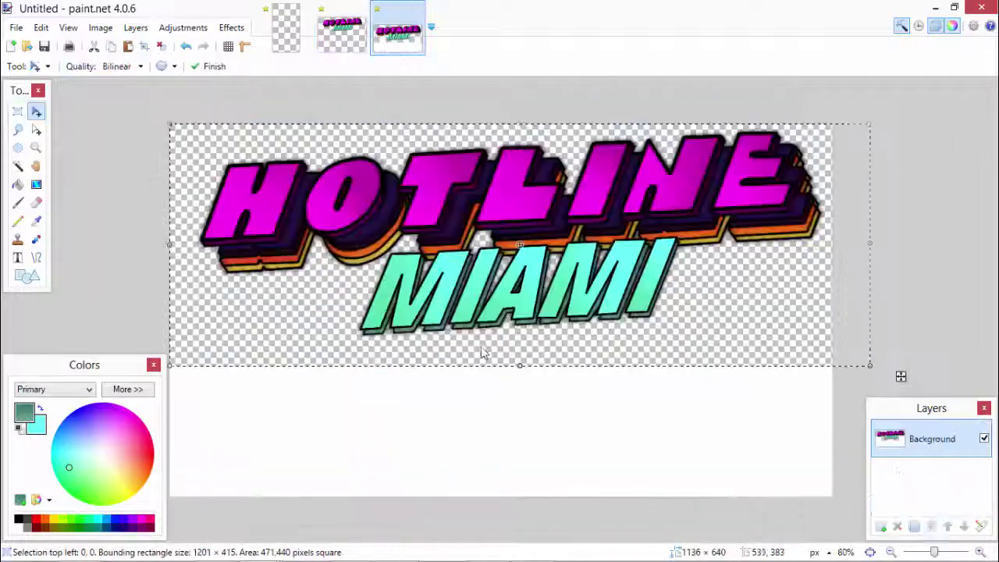
drag(481, 350, 477, 406)
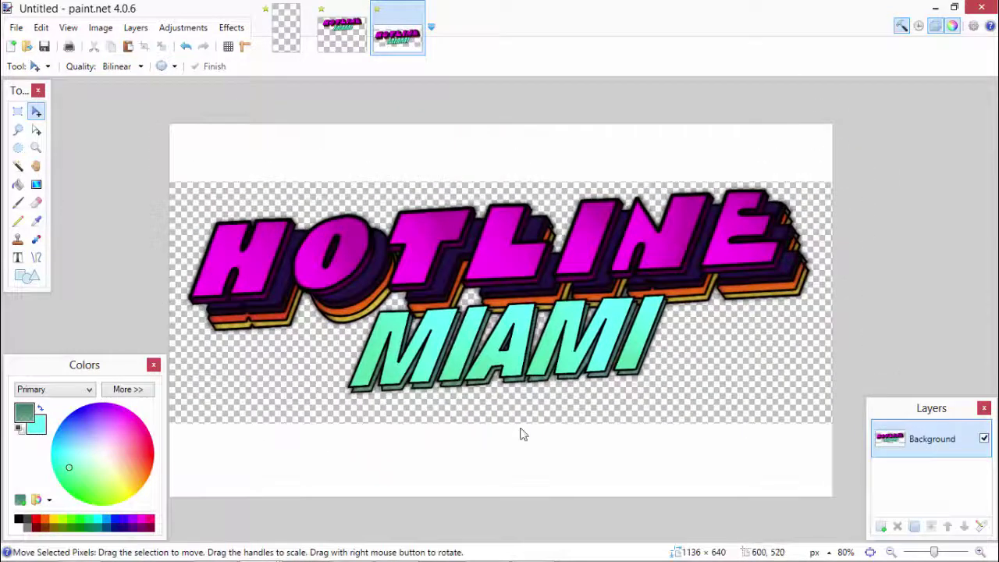
Step: Transfer the logo to a new transparent layer and delete the Background layer
click(646, 385)
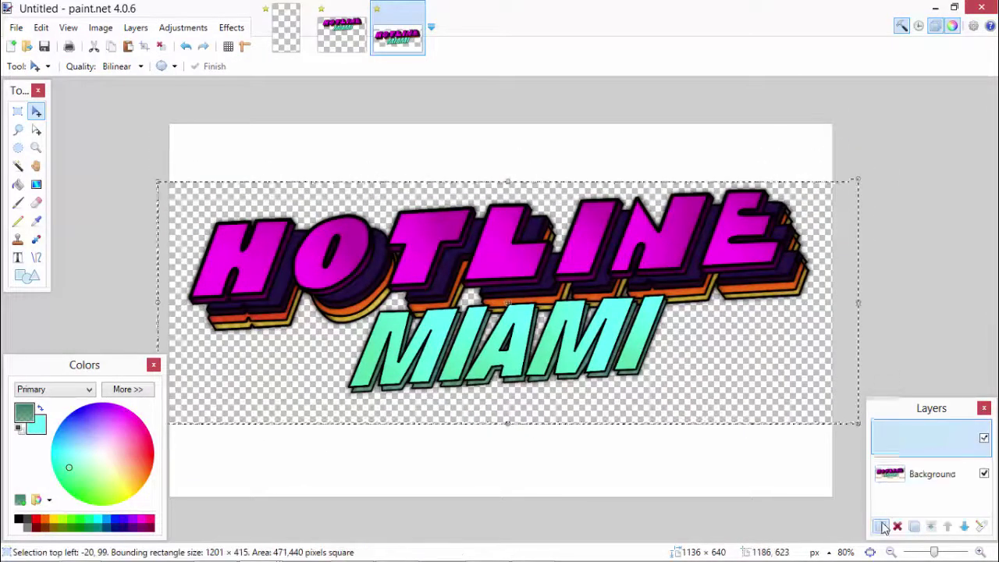
click(929, 474)
key(ctrl+shift+Delete)
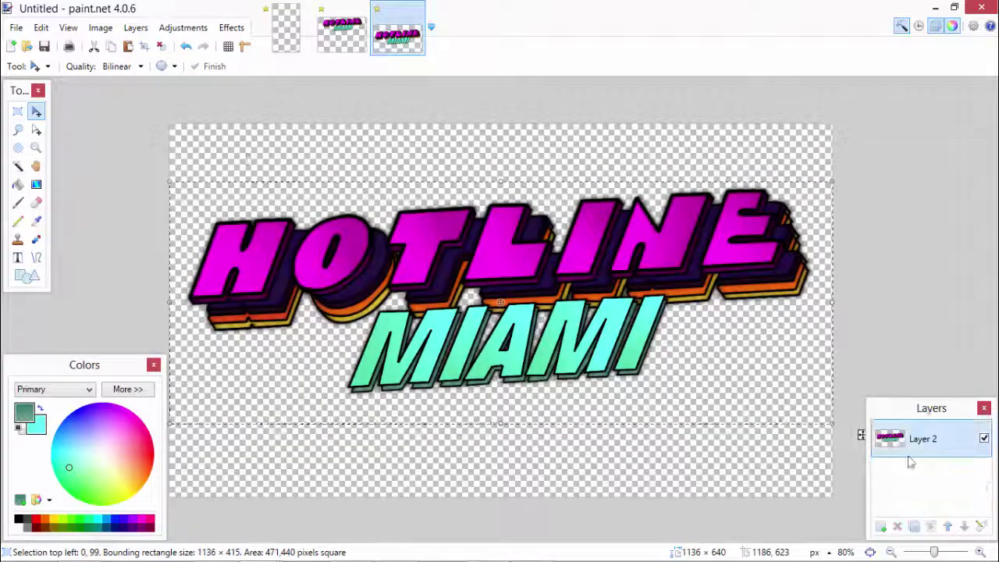
Step: Add a layer beneath the logo and fill it with solid black
key(ctrl+shift+n)
click(17, 184)
click(209, 168)
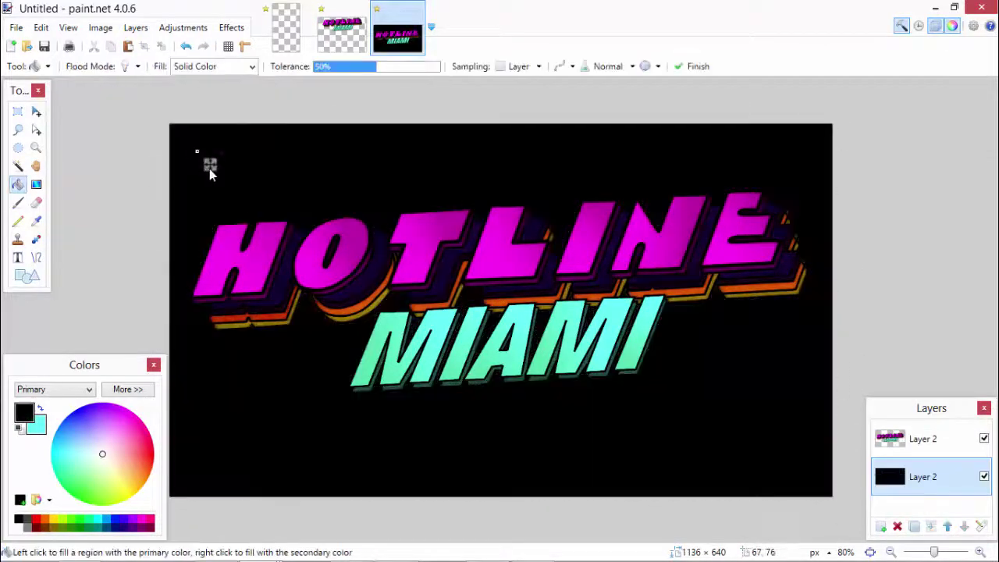
key(ctrl+z)
key(ctrl+y)
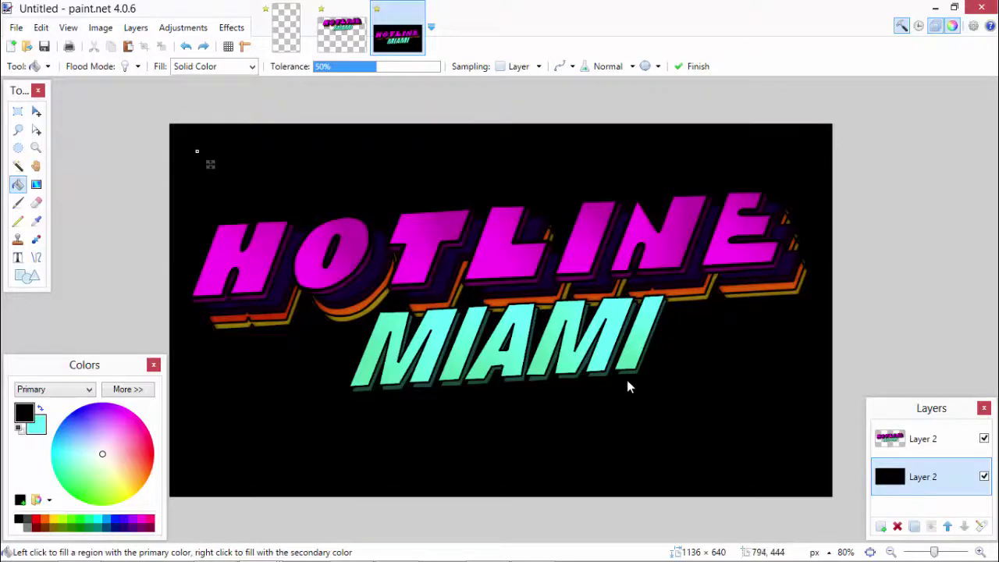
Step: Lighten the background fill to the near-black color 070707
click(128, 388)
drag(190, 482, 193, 483)
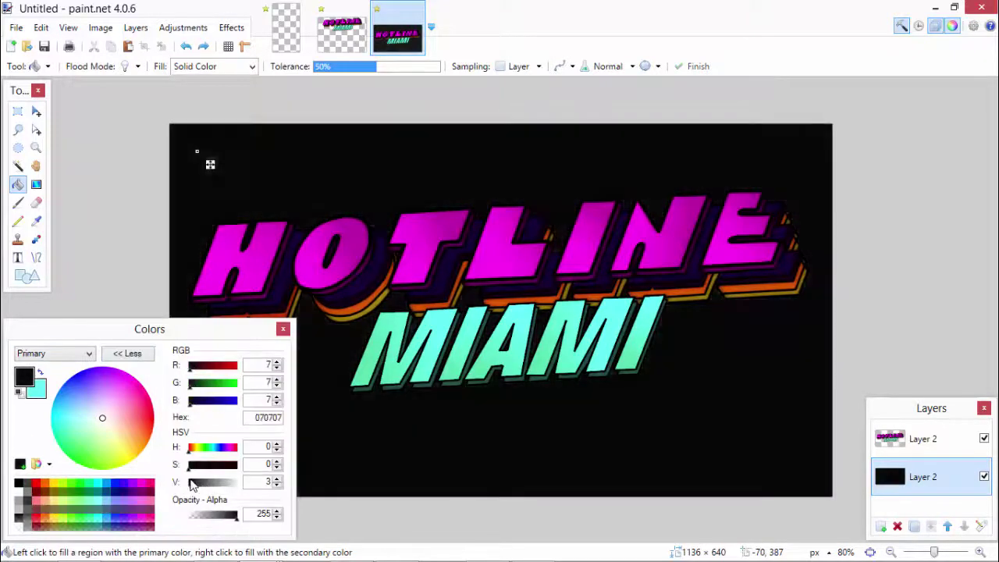
click(282, 329)
Step: Select the entire logo layer, reposition it on the canvas and rotate it slightly counterclockwise
key(alt+Page_Up)
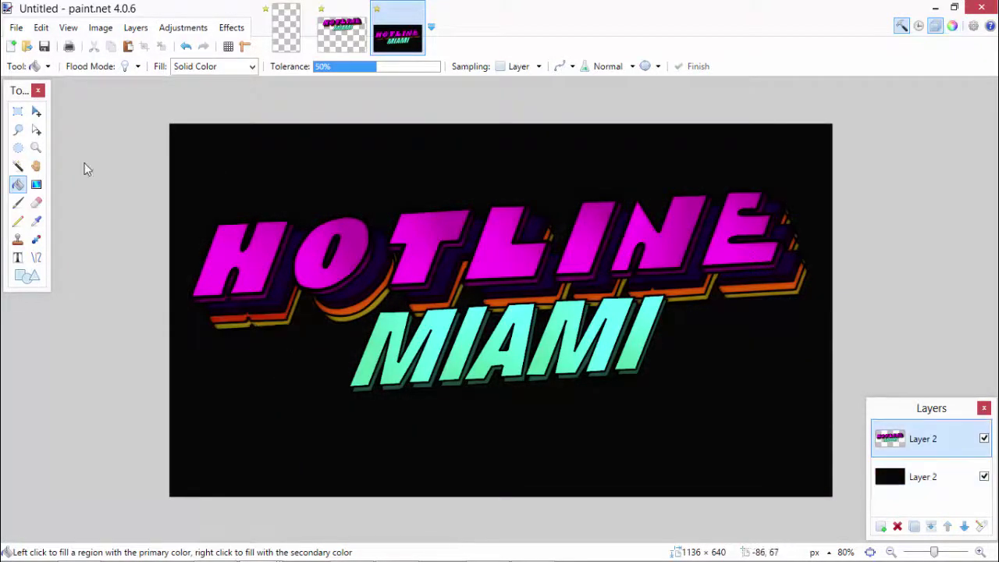
key(ctrl+a)
key(m)
key(Up)
key(Up)
key(Up)
key(Up)
key(Up)
key(Up)
key(Up)
key(Up)
key(Up)
key(Up)
key(Up)
key(Up)
drag(812, 317, 748, 326)
key(ctrl+d)
Step: Add a layer above the background and scatter bright green Splatter strokes across it with swing 49% and splat size 54%
click(921, 477)
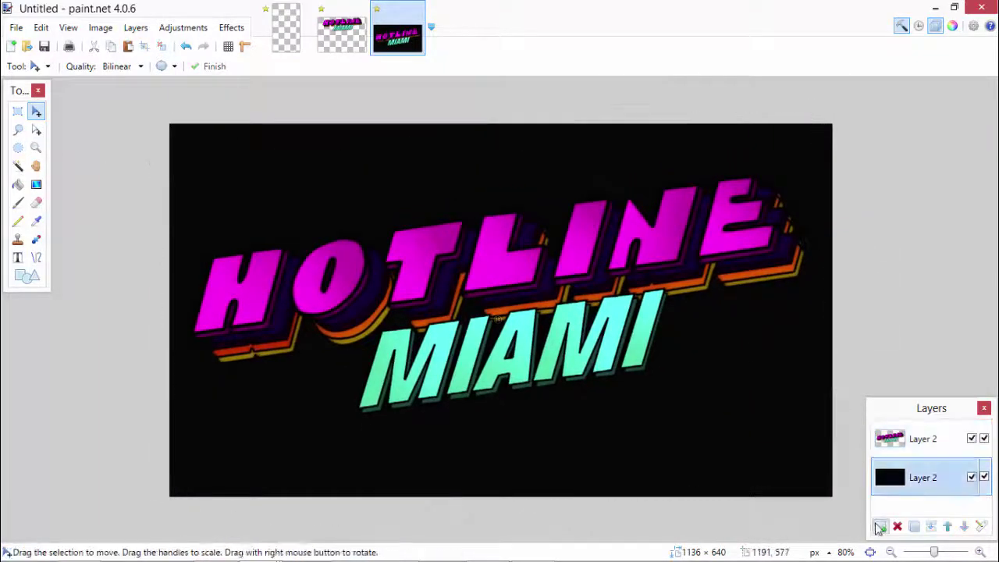
click(232, 28)
click(413, 132)
click(135, 25)
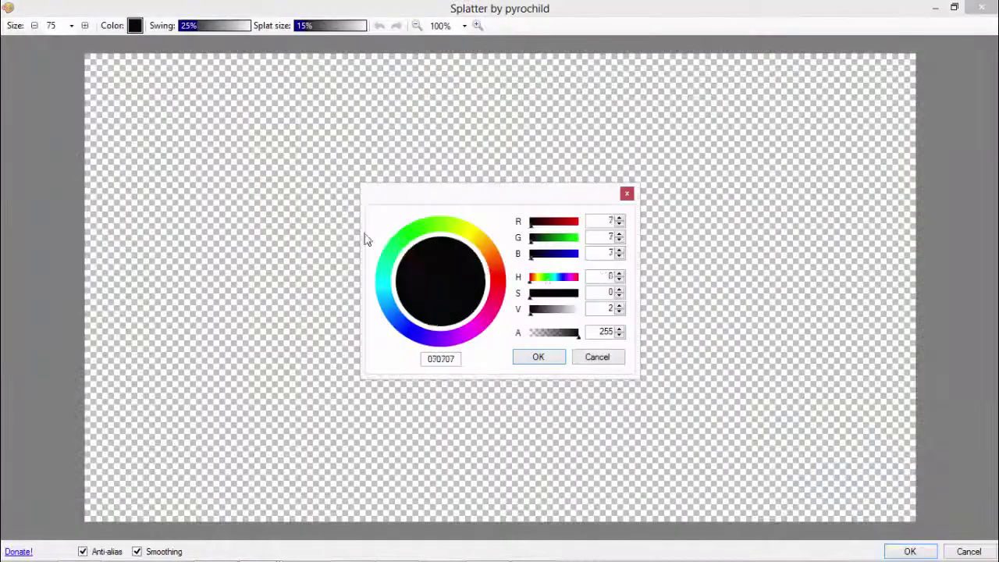
click(402, 232)
click(423, 251)
click(538, 357)
mouse_move(700, 402)
mouse_down()
mouse_move(524, 306)
mouse_move(586, 276)
mouse_move(478, 236)
mouse_move(882, 212)
mouse_move(237, 187)
mouse_up()
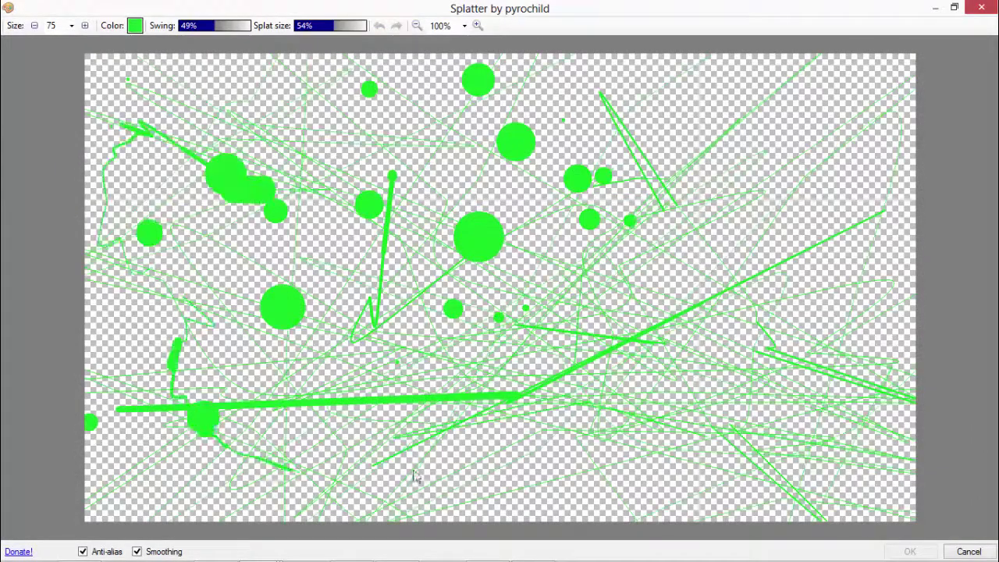
key(Return)
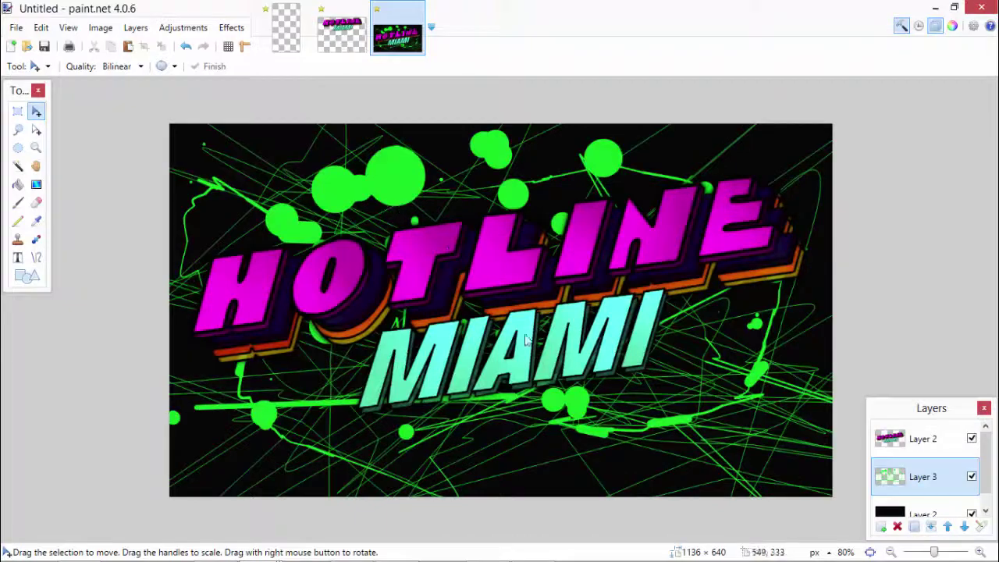
Step: Apply the Glow effect to the green splatter layer
click(231, 27)
mouse_move(252, 176)
click(392, 214)
key(Return)
Step: Paint dark red Splatter strokes, densest in the corners, on a new layer placed beneath the green splatter
click(882, 528)
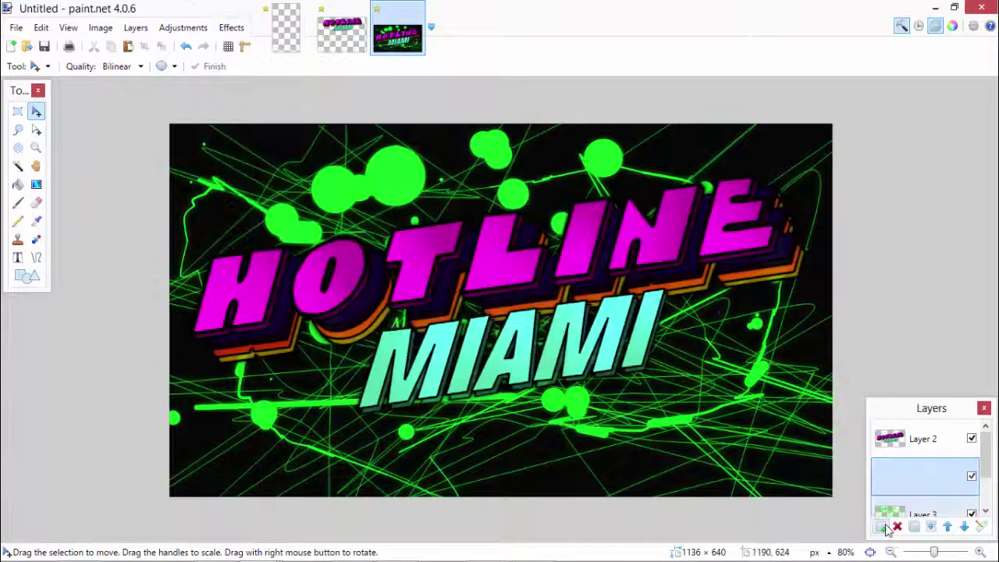
click(180, 28)
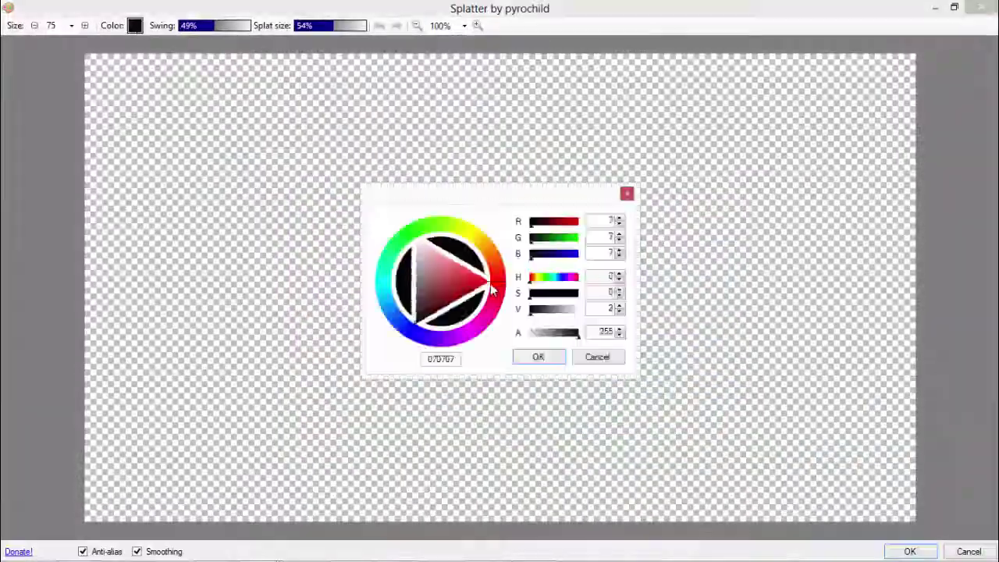
click(538, 357)
mouse_move(785, 133)
mouse_down()
mouse_move(297, 448)
mouse_move(162, 93)
mouse_up()
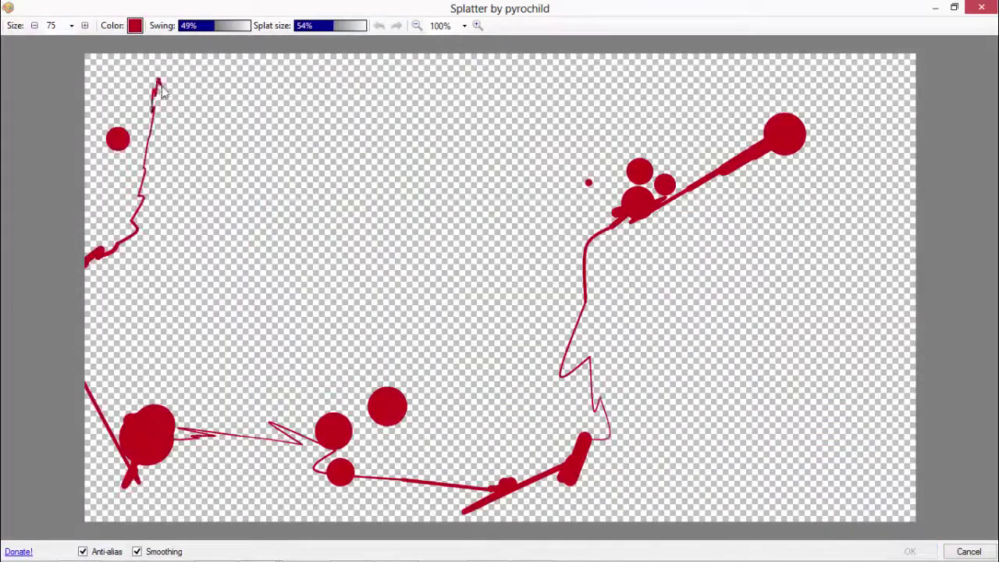
mouse_move(226, 396)
mouse_down()
mouse_move(475, 96)
mouse_move(218, 88)
mouse_up()
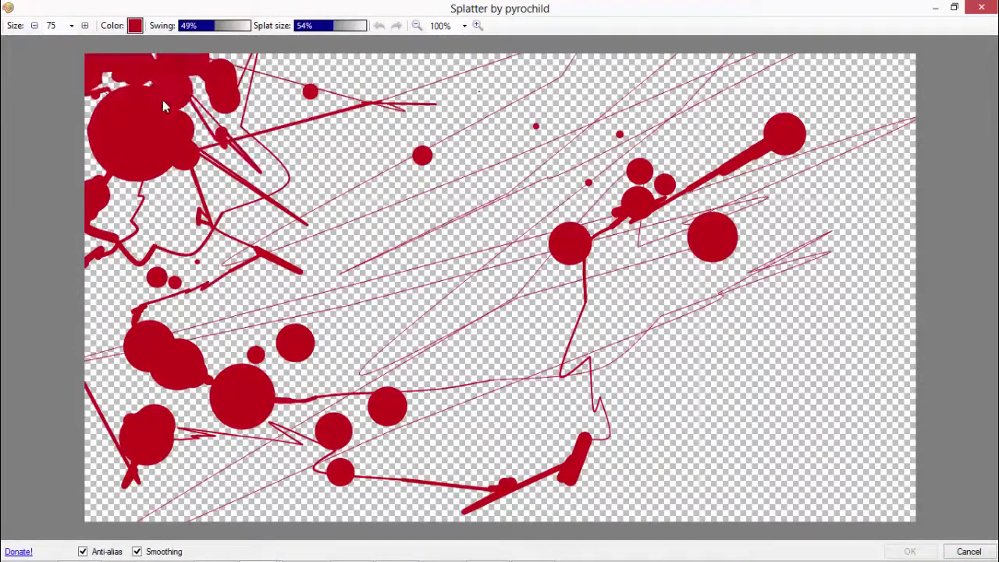
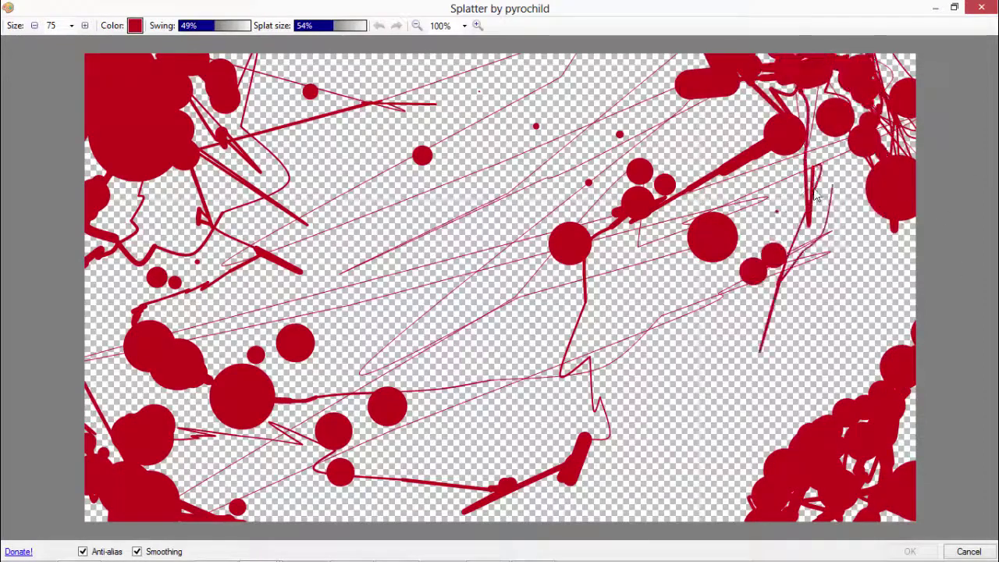
drag(816, 197, 714, 375)
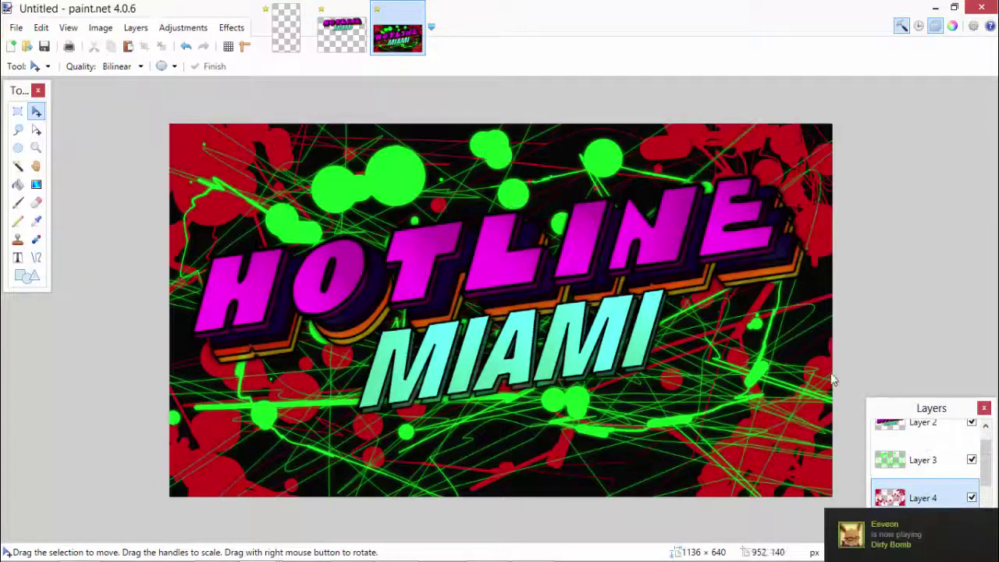
Step: Apply the Glow effect to the red splatter layer
click(231, 28)
click(367, 212)
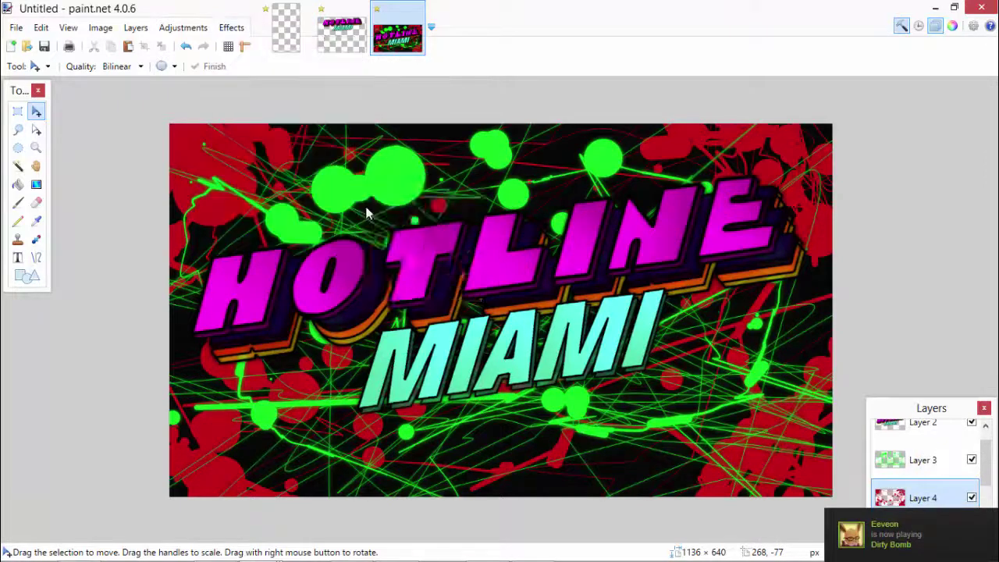
key(Return)
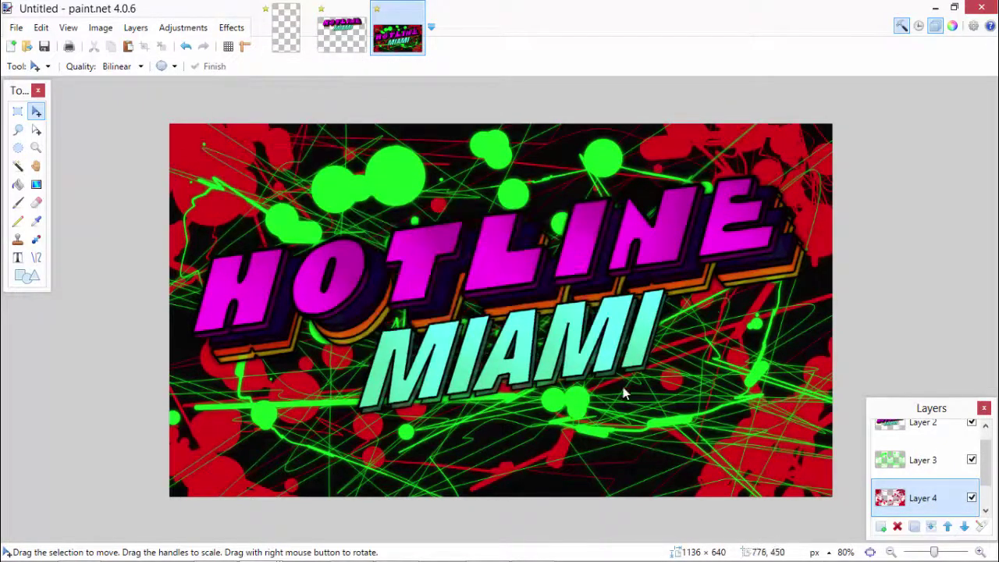
Step: Paint turquoise Splatter strokes on a new layer beneath the red one and apply the Glow effect to them
click(234, 27)
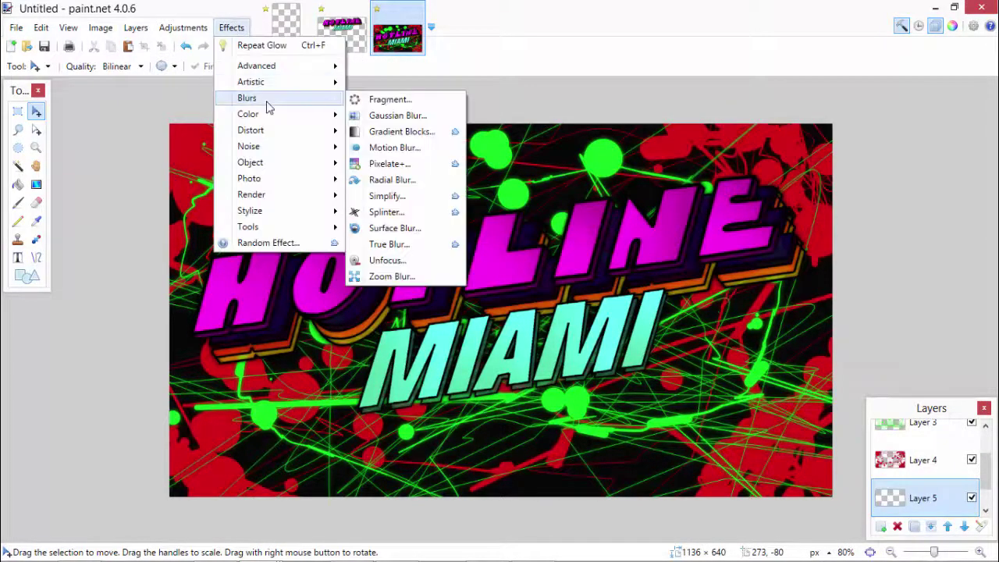
mouse_move(258, 82)
click(394, 134)
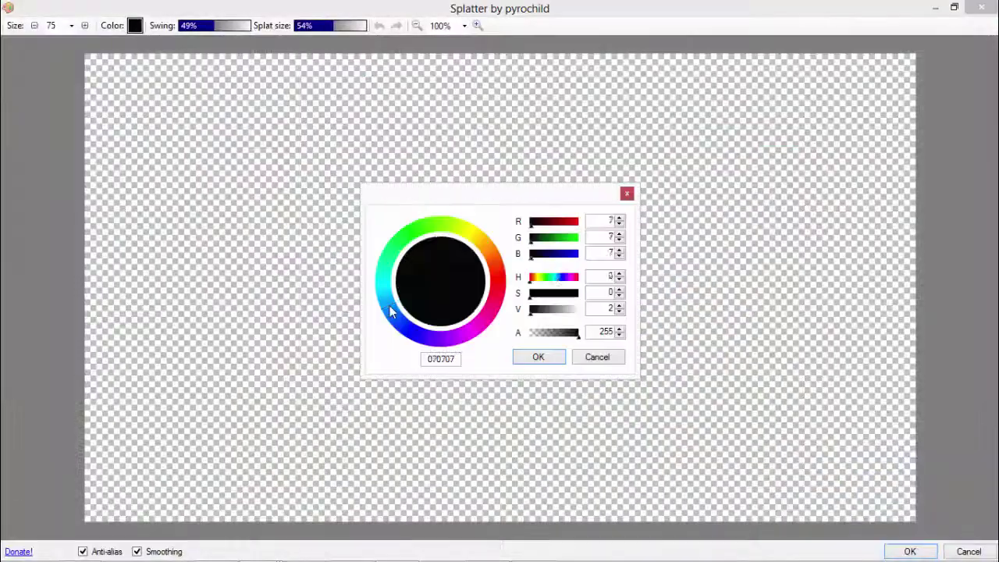
click(390, 313)
click(537, 357)
drag(270, 277, 151, 373)
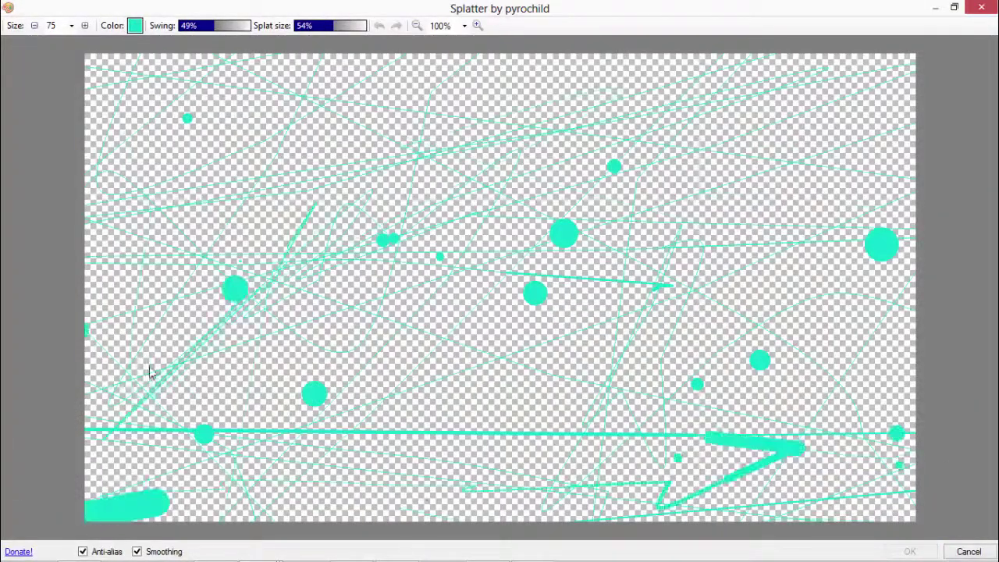
mouse_move(849, 339)
mouse_down()
mouse_move(512, 143)
mouse_move(110, 368)
mouse_move(720, 172)
mouse_up()
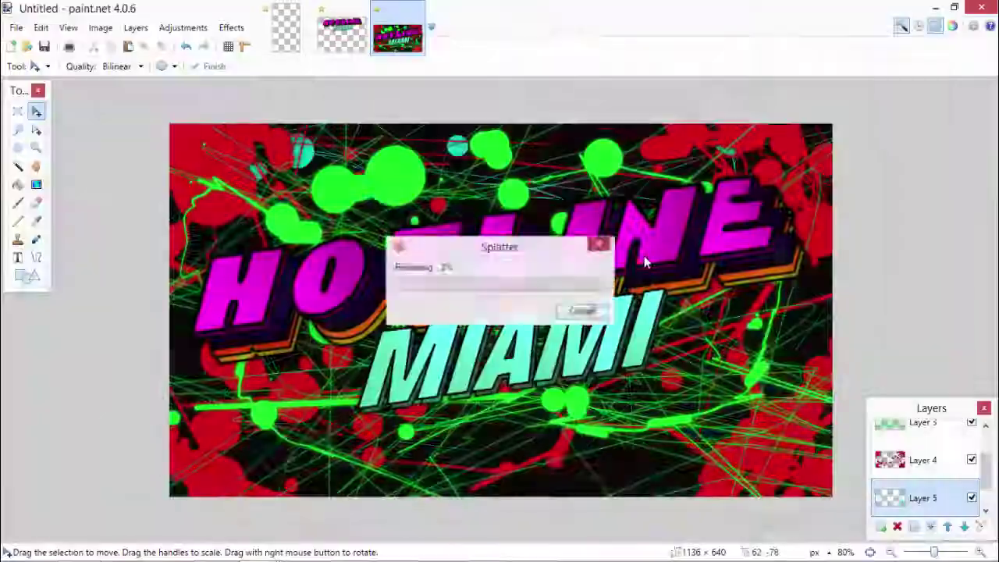
click(231, 27)
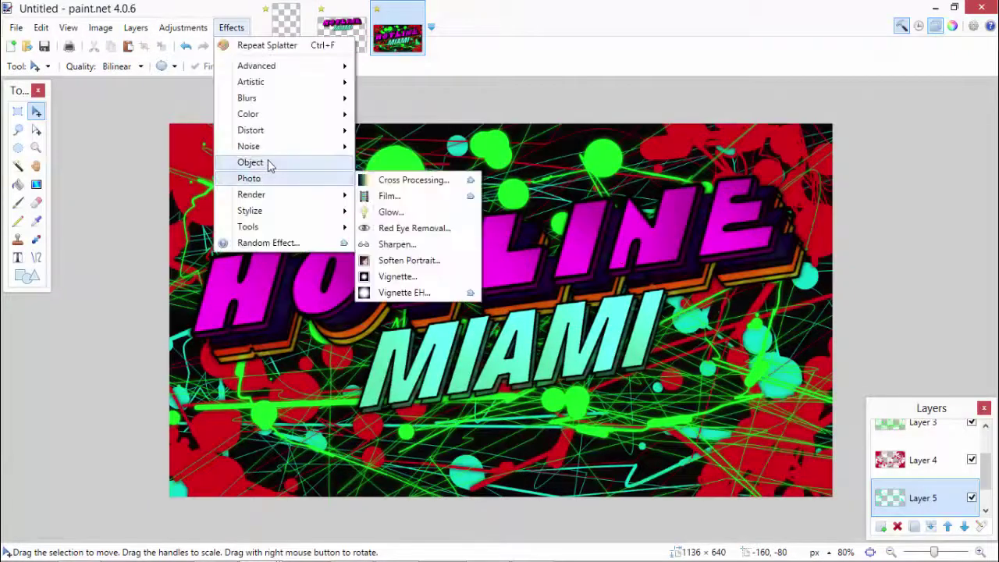
click(397, 211)
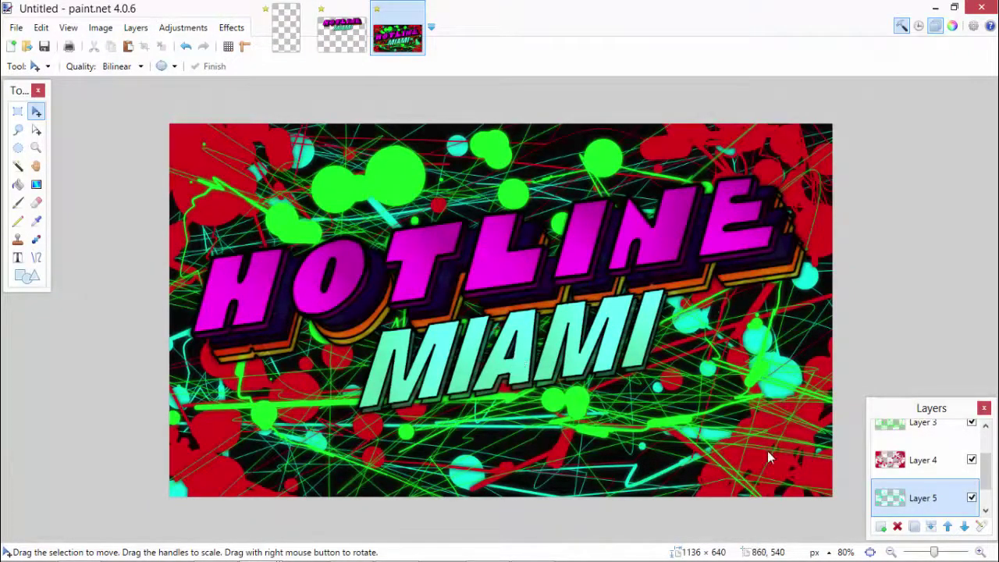
Step: Paint magenta Splatter strokes on another new layer beneath the turquoise one and apply the Glow effect to them
click(233, 28)
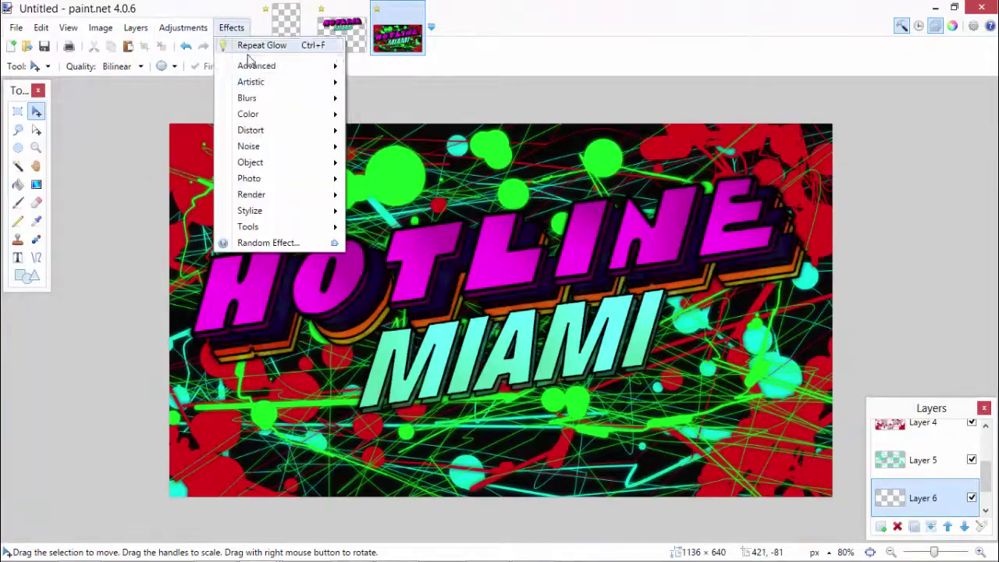
click(376, 125)
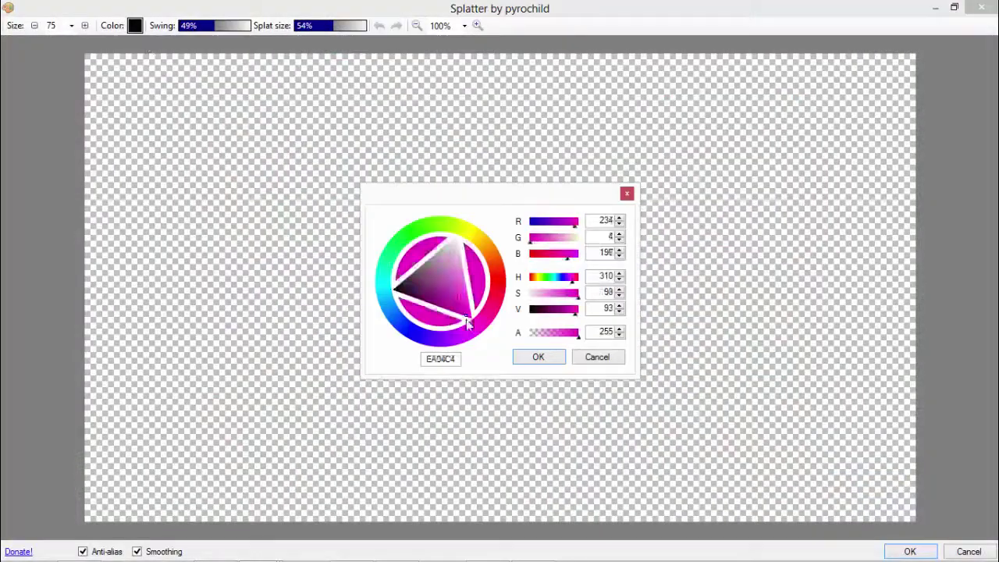
click(537, 357)
mouse_move(500, 336)
mouse_down()
mouse_move(927, 542)
mouse_move(638, 209)
mouse_move(50, 159)
mouse_move(268, 332)
mouse_move(203, 492)
mouse_move(161, 209)
mouse_move(144, 442)
mouse_move(188, 250)
mouse_move(780, 261)
mouse_move(782, 393)
mouse_move(738, 86)
mouse_move(577, 105)
mouse_move(468, 94)
mouse_up()
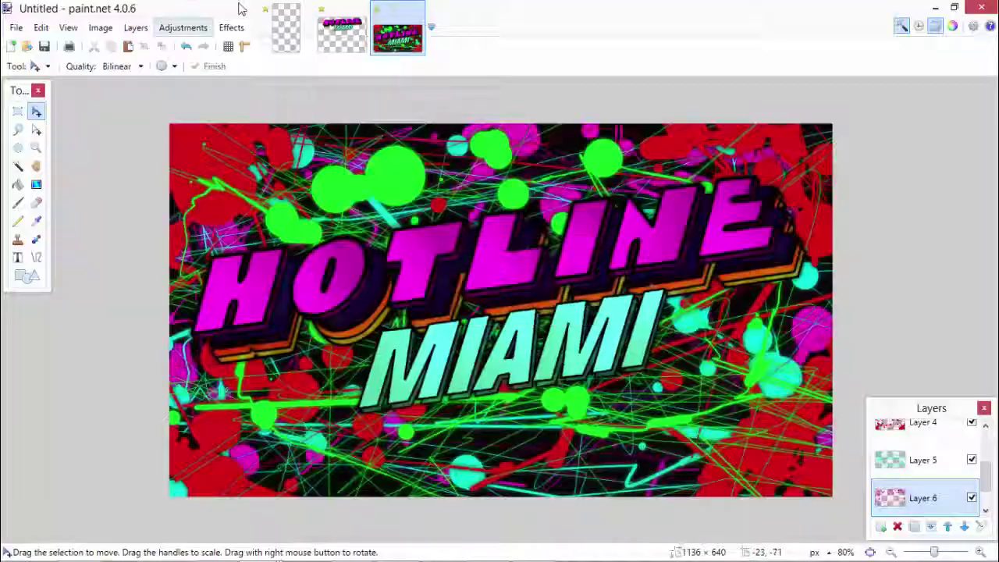
click(231, 27)
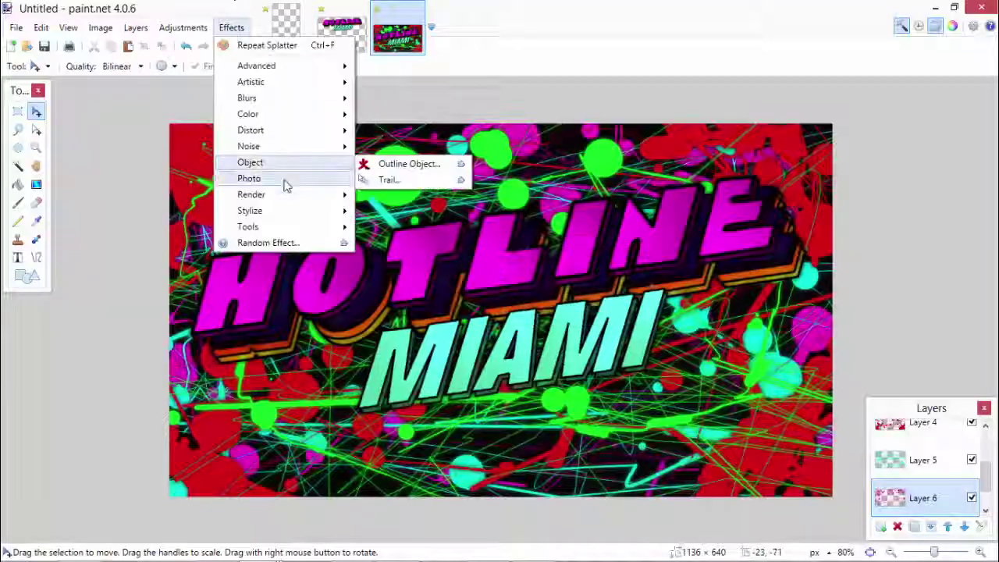
click(390, 179)
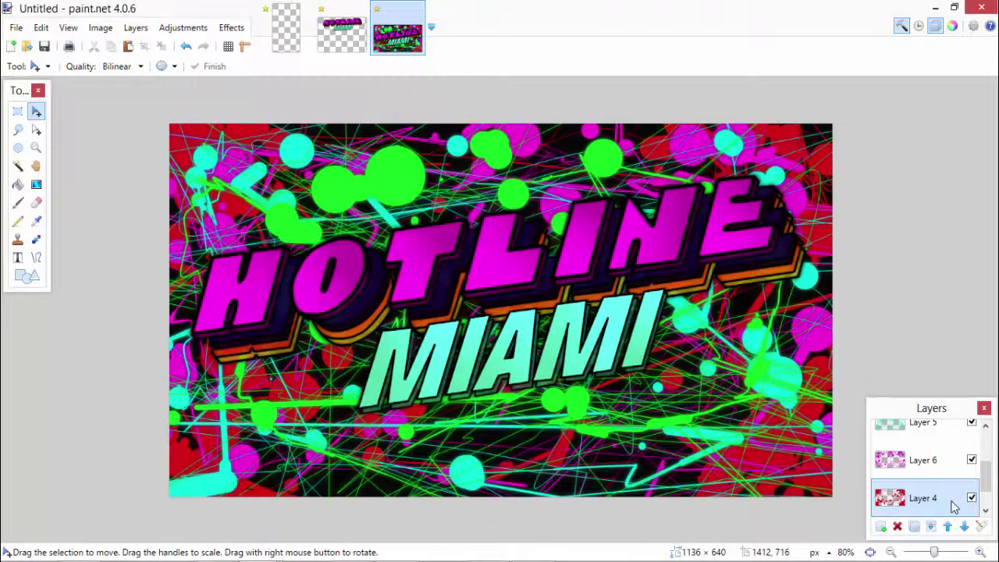
Step: Merge the green, turquoise, magenta and red splatter layers into a single layer and select its entire area
click(924, 469)
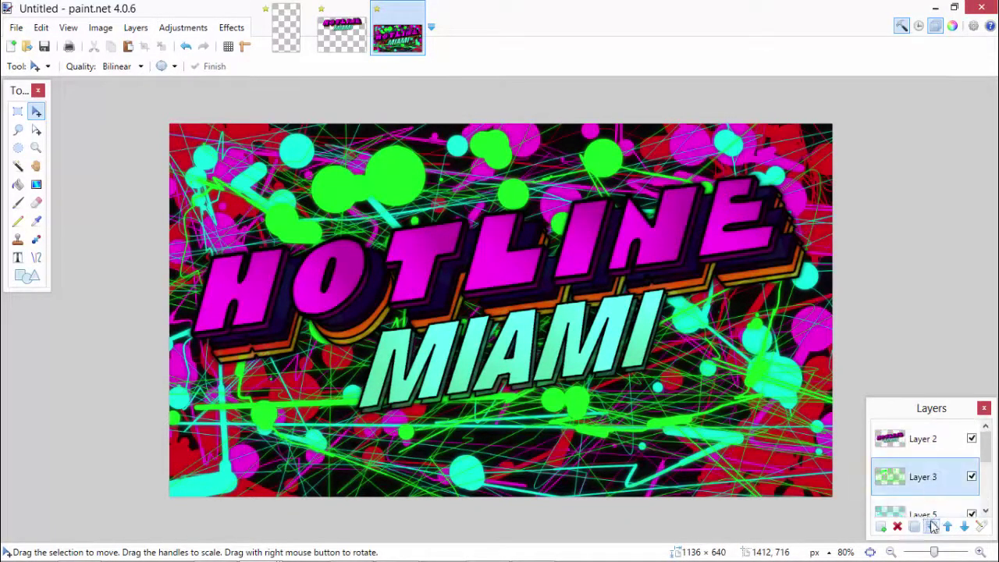
click(231, 27)
click(257, 44)
key(ctrl+a)
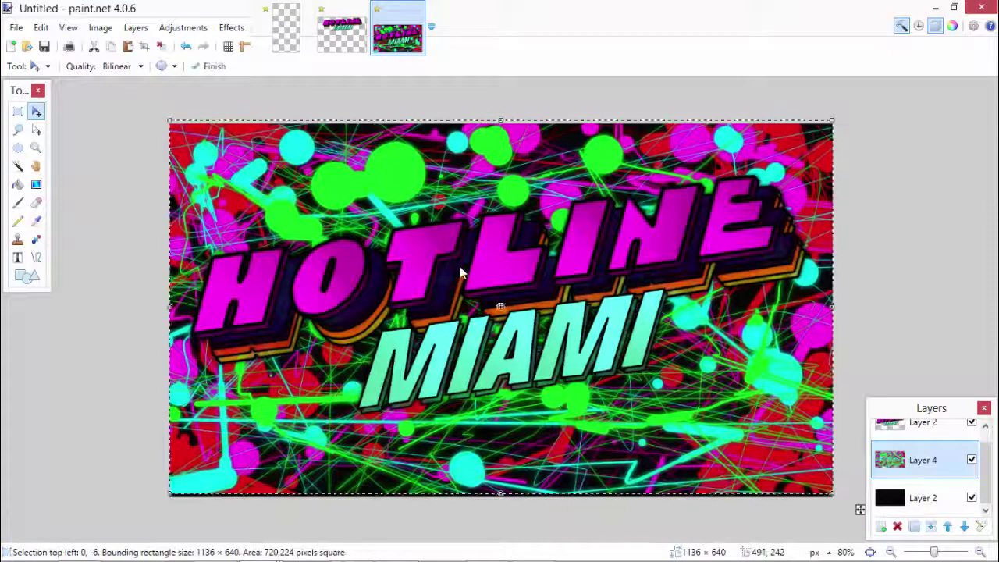
Step: Try the Fragment blur and a couple of distortion effects on the merged splatter layer
click(231, 28)
mouse_move(290, 130)
click(383, 146)
click(586, 352)
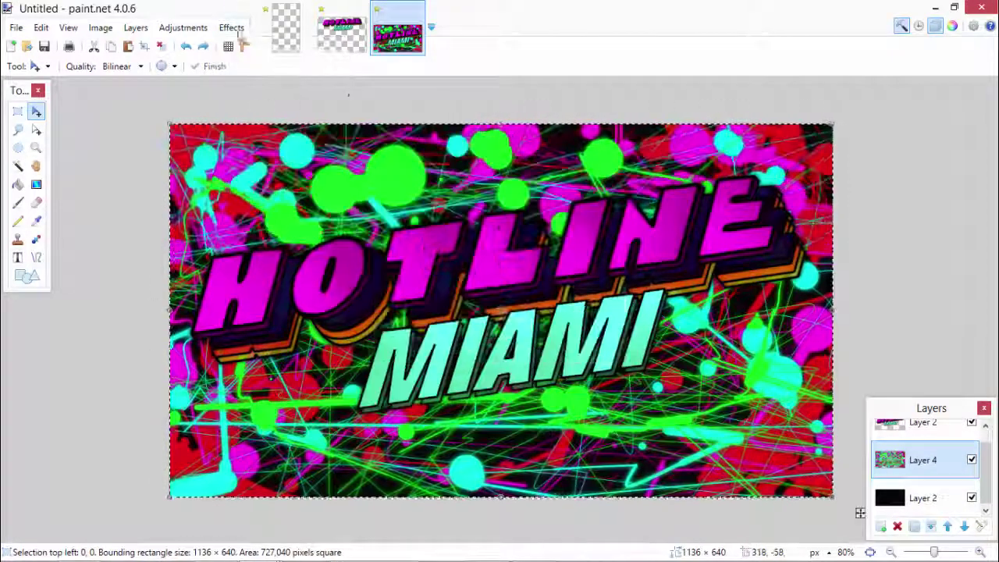
click(231, 27)
mouse_move(250, 96)
click(383, 96)
drag(544, 203, 925, 39)
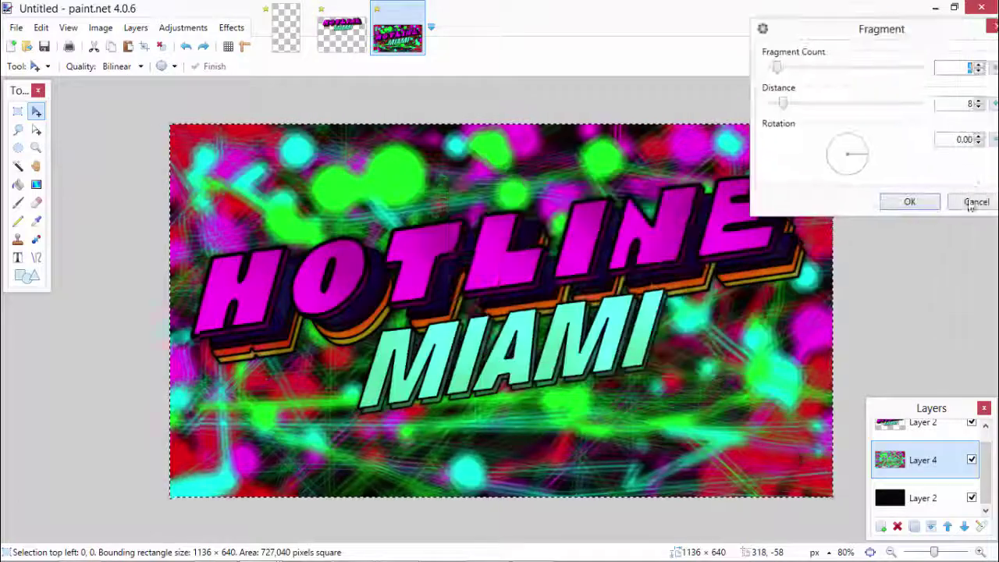
click(975, 201)
click(231, 28)
click(390, 132)
drag(494, 207, 35, 107)
click(134, 253)
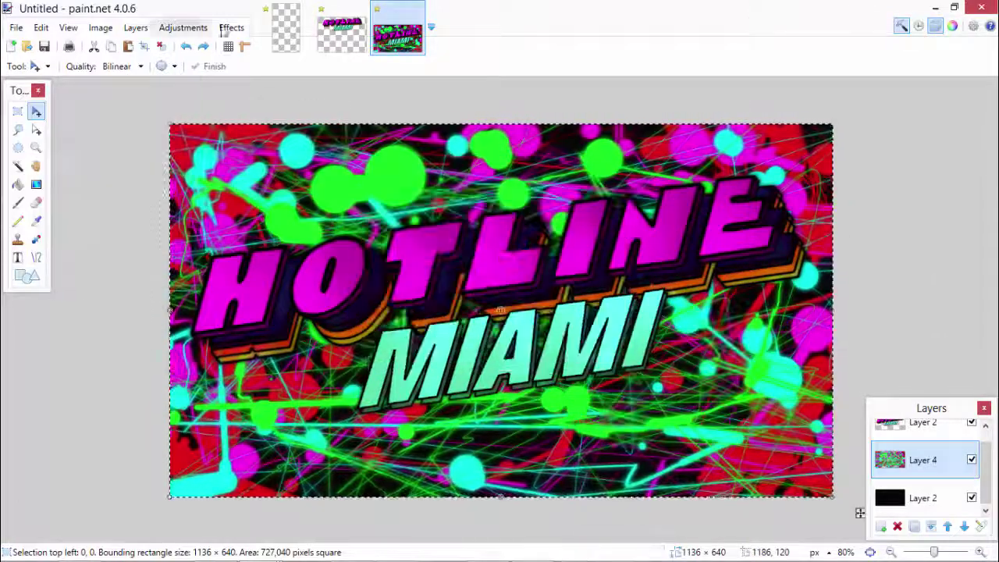
Step: Apply the Sharpen effect to the merged splatter layer and repeat it on the logo layer, clearing the selection
click(231, 28)
mouse_move(249, 178)
click(388, 245)
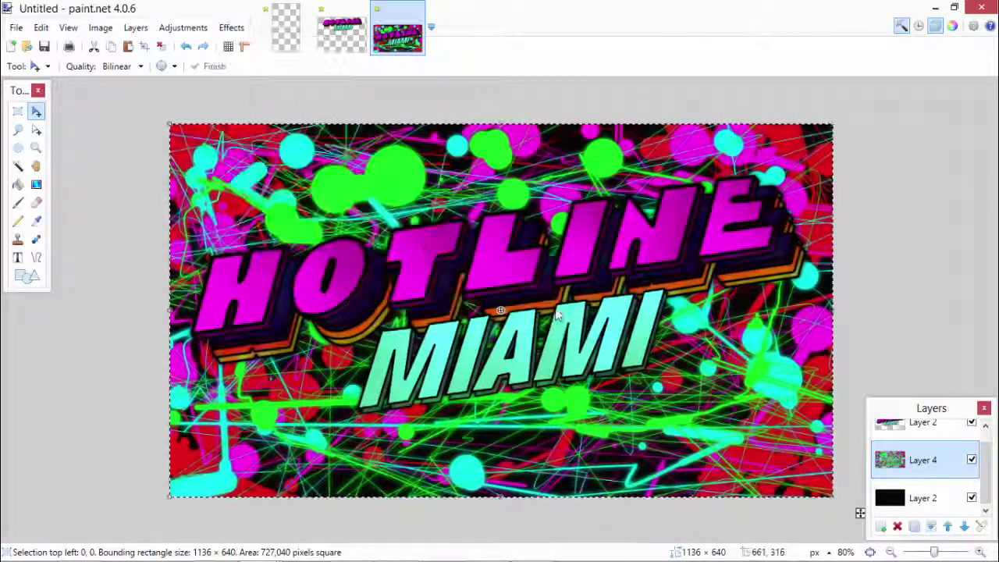
scroll(928, 455, up, 1)
click(927, 449)
key(ctrl+f)
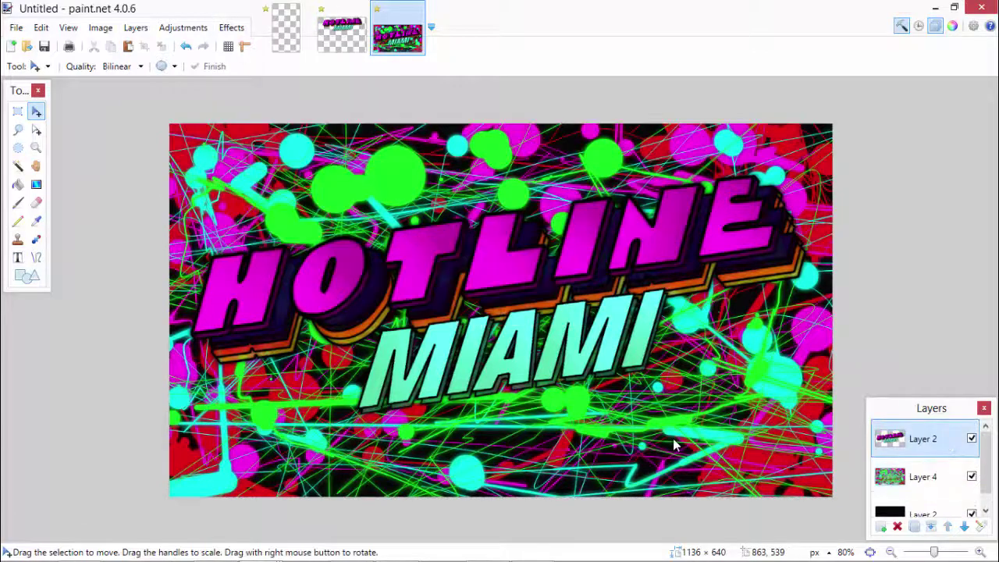
key(s)
key(ctrl+d)
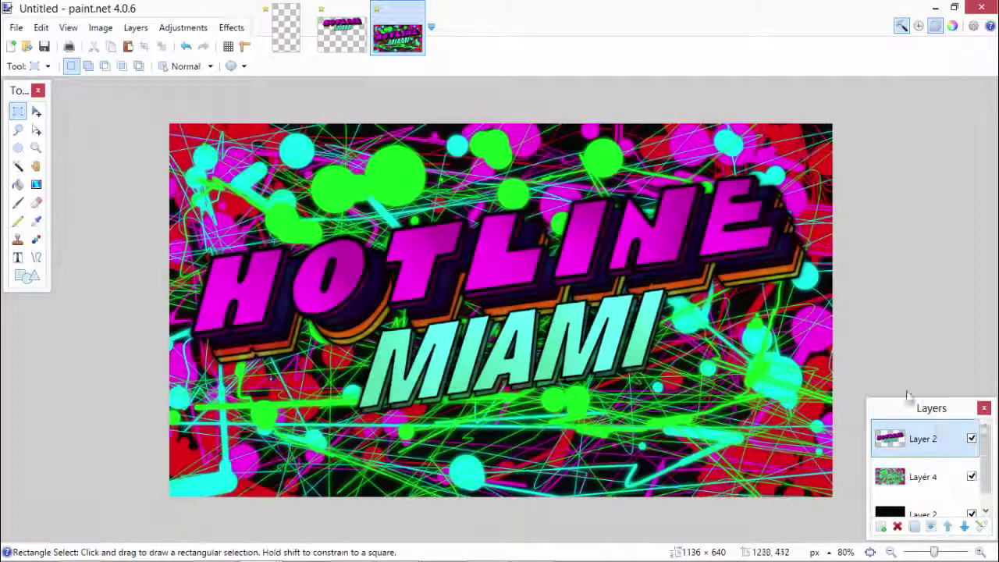
Step: Save the layered image as a paint.net file named hotline
click(939, 484)
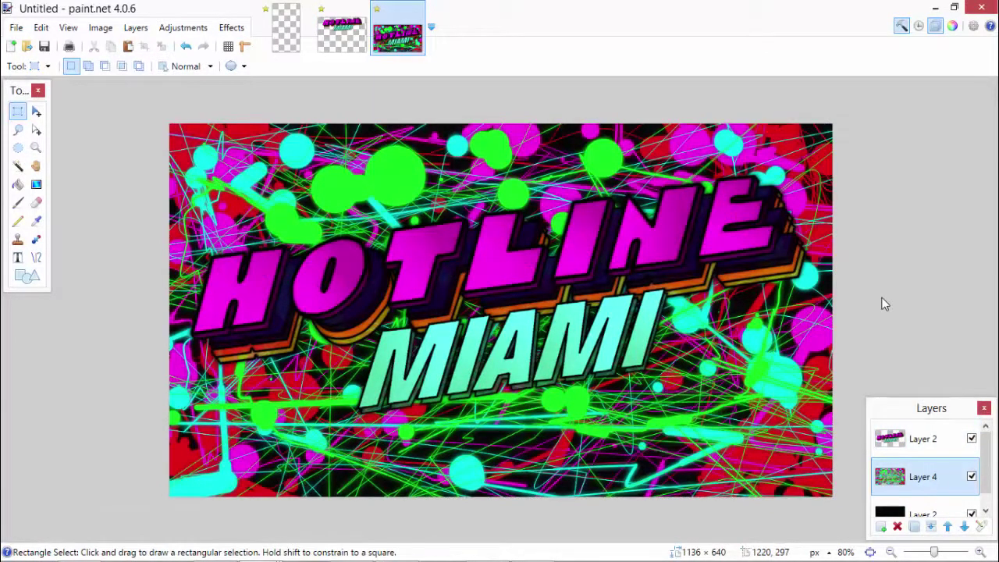
click(15, 27)
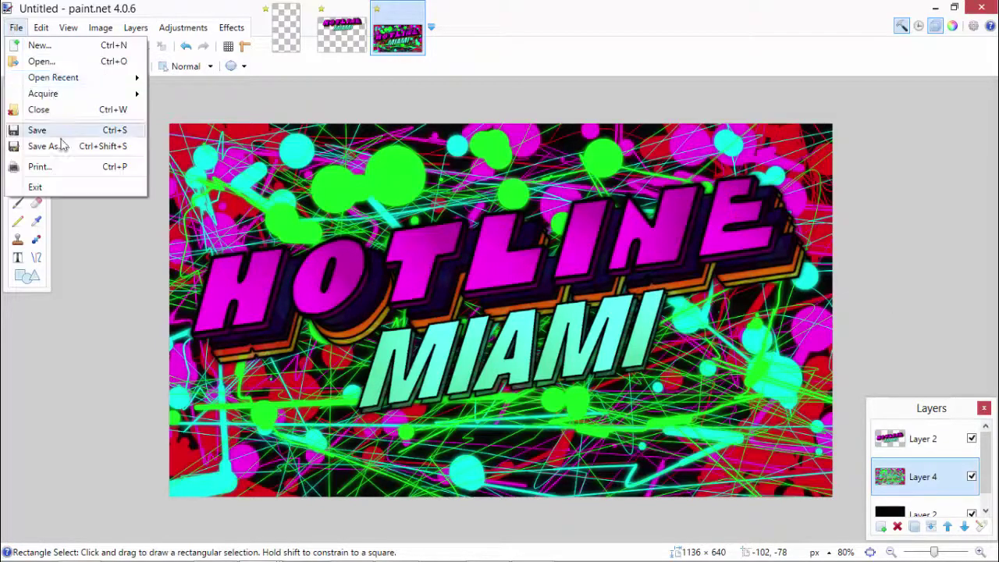
click(58, 143)
text(hotline)
key(Return)
Step: Try the Halftone effect on the logo layer with round shape, contrast -55, brightness -38 and quality 3
key(alt+Page_Up)
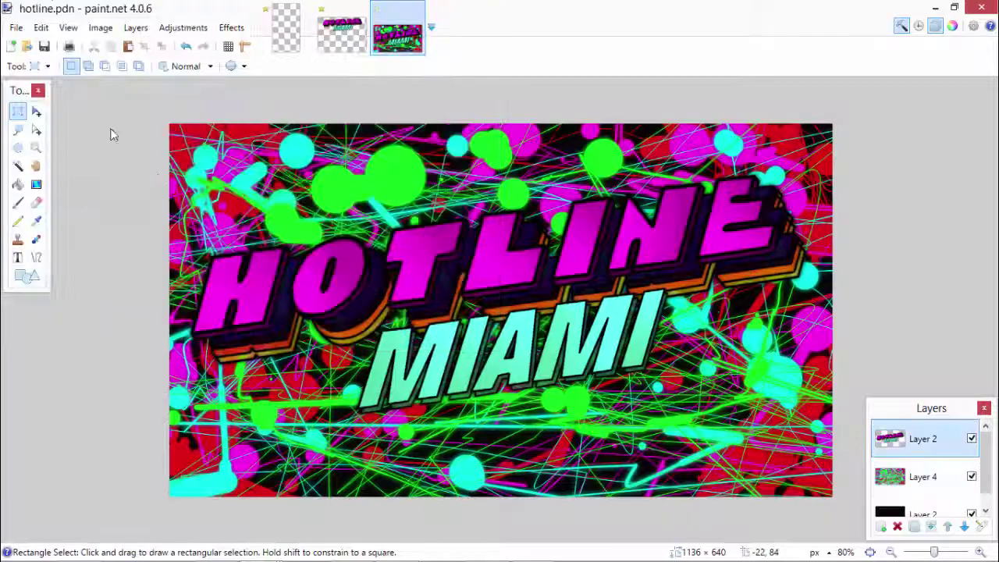
click(231, 27)
mouse_move(328, 196)
click(460, 278)
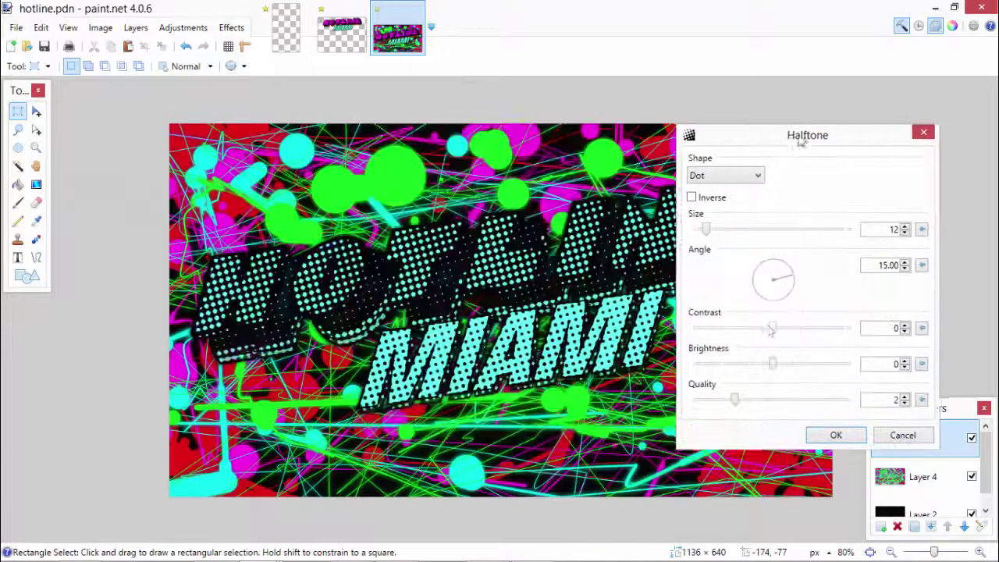
drag(772, 327, 732, 328)
drag(774, 363, 754, 363)
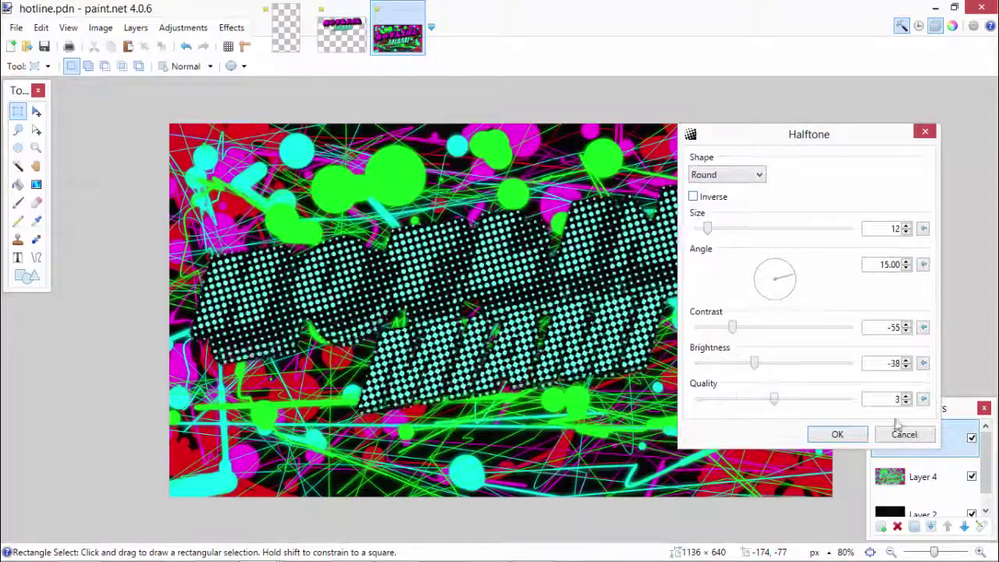
click(902, 434)
Step: Try the Outline effect and another Stylize effect on the logo layer
click(231, 27)
mouse_move(303, 218)
click(394, 261)
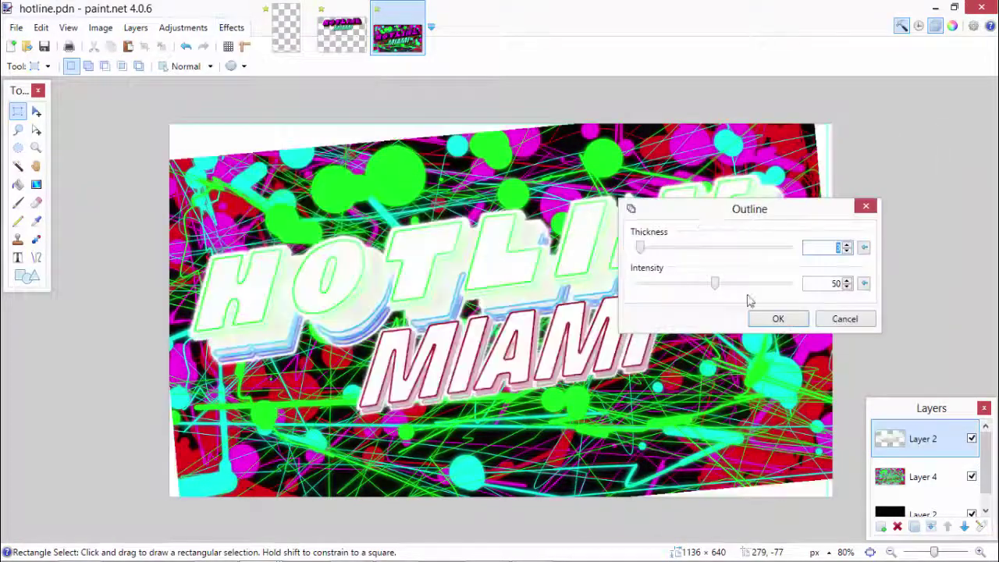
key(Escape)
click(231, 27)
mouse_move(341, 134)
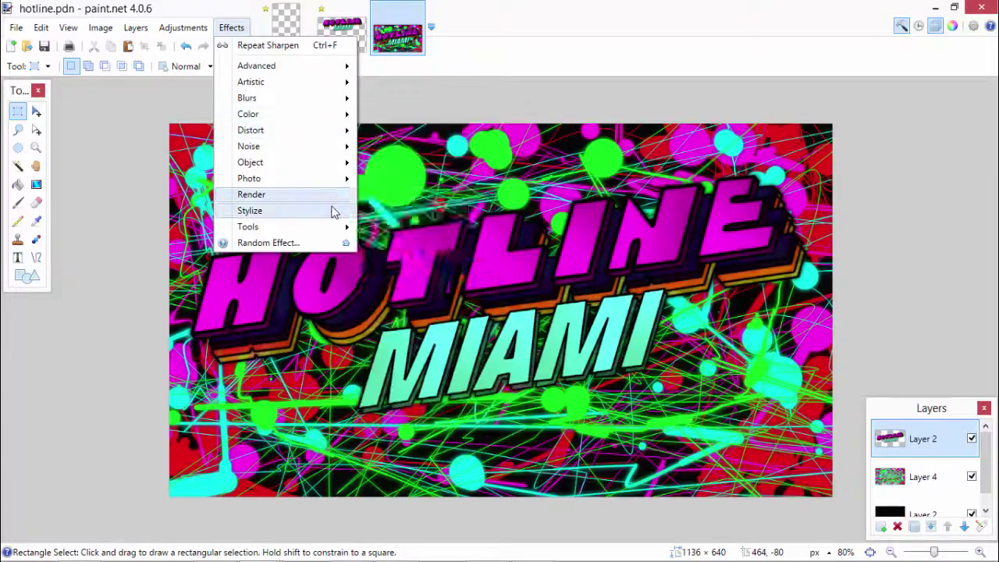
mouse_move(343, 211)
click(394, 244)
key(Escape)
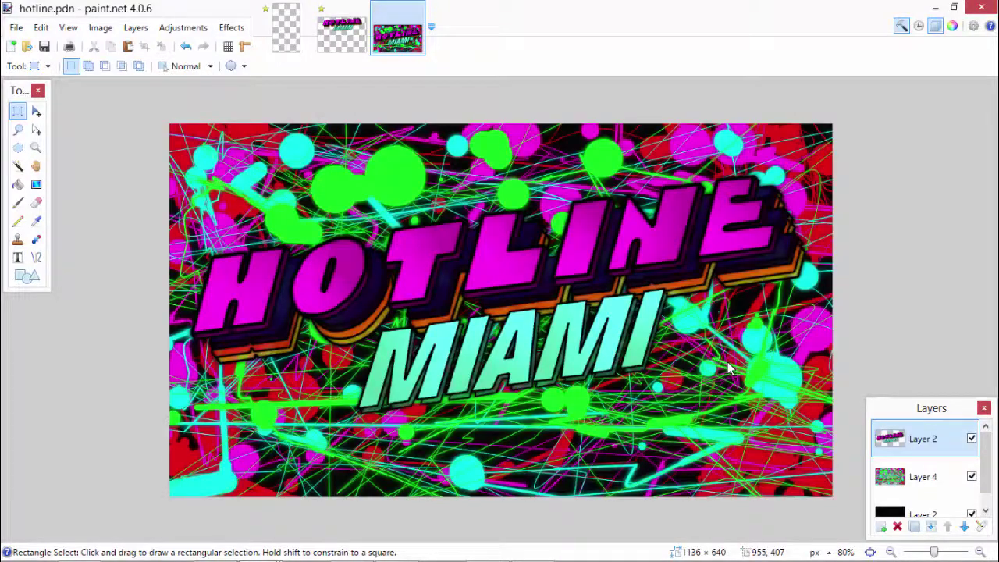
Step: Save a copy of the image in the Downloads folder as a PNG named hotline
key(ctrl+shift+s)
click(156, 292)
click(112, 351)
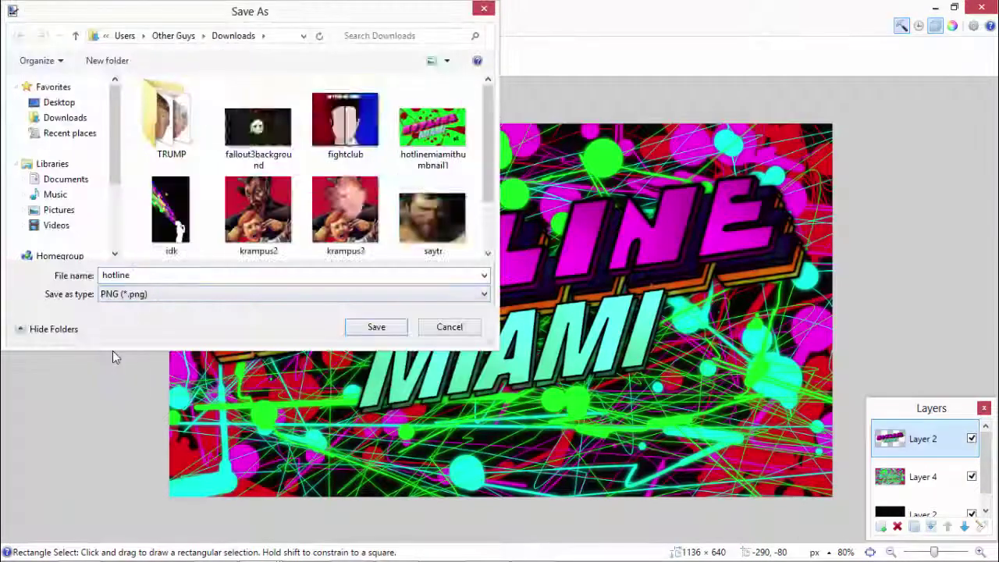
key(Return)
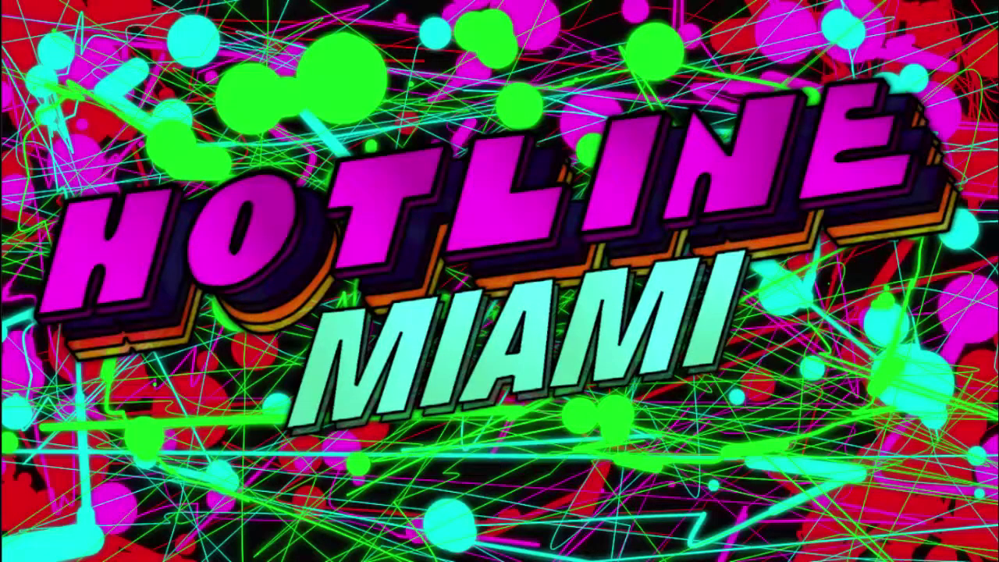